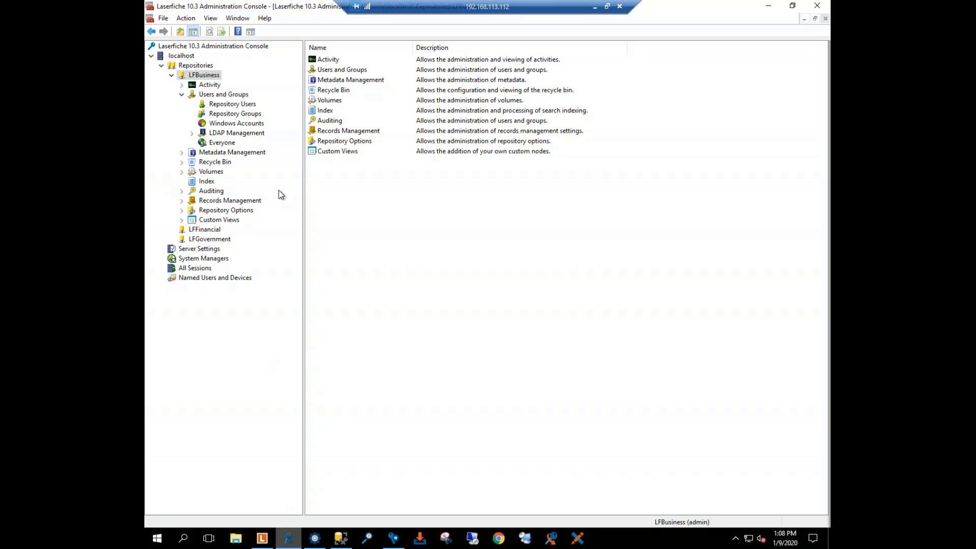
# Step: Review the repository users and repository groups under Users and Groups in the LFBusiness repository
pyautogui.click(172, 76)
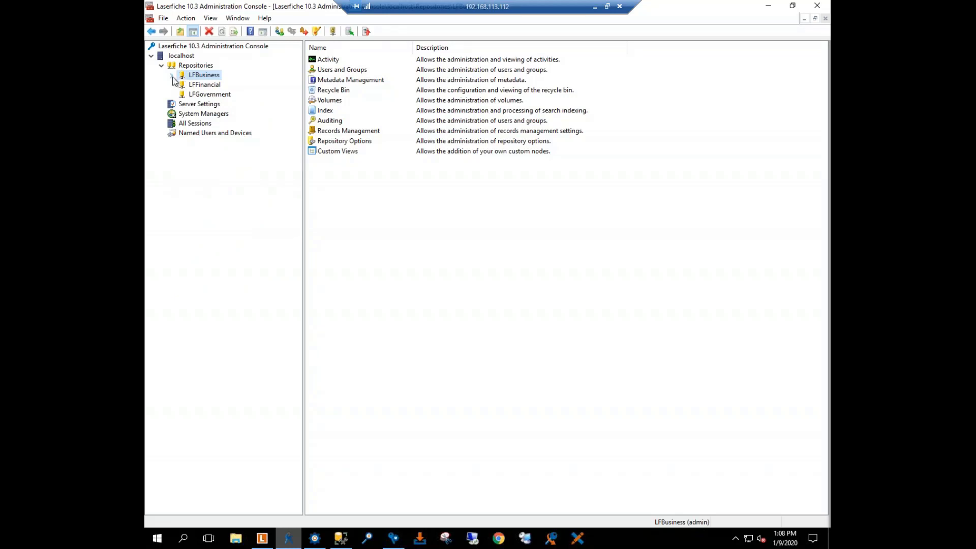
pyautogui.click(172, 76)
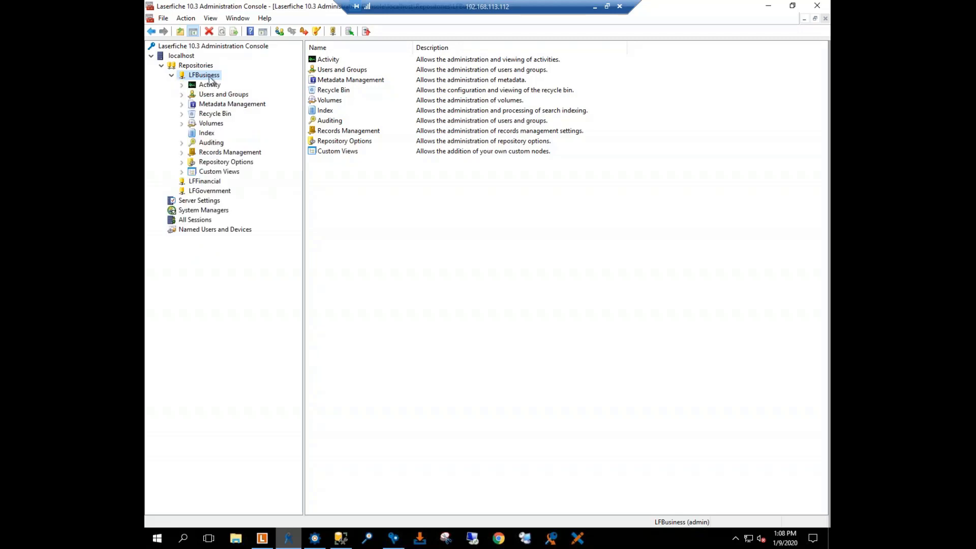
pyautogui.click(181, 95)
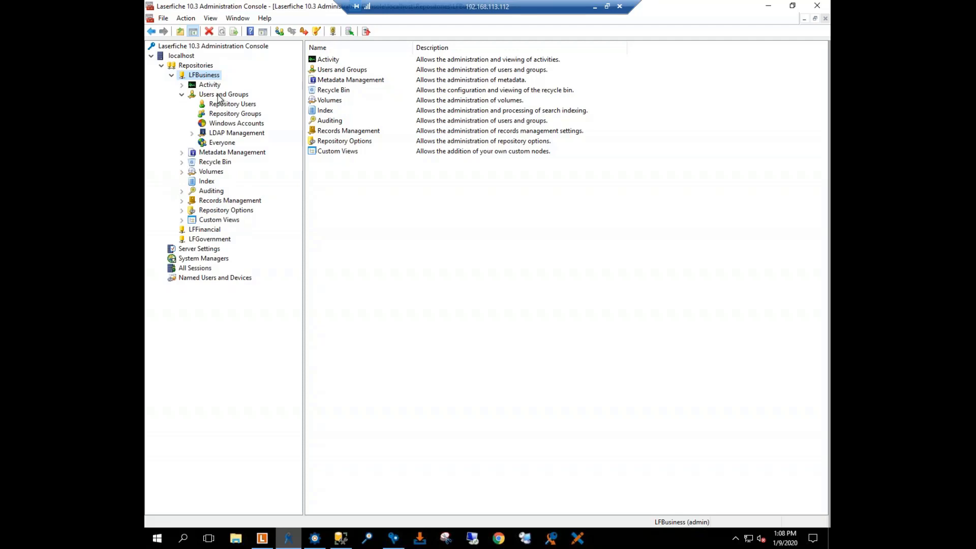
pyautogui.click(232, 104)
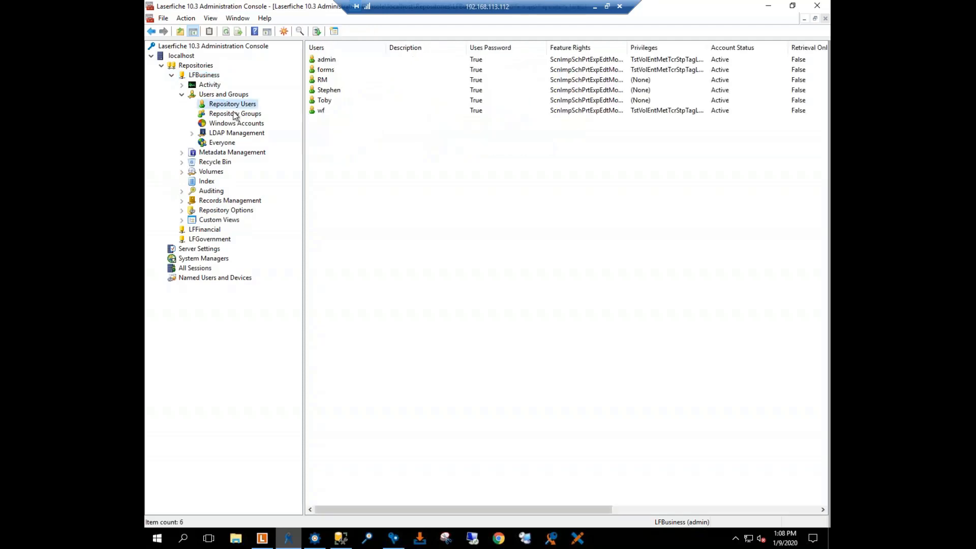
pyautogui.click(235, 115)
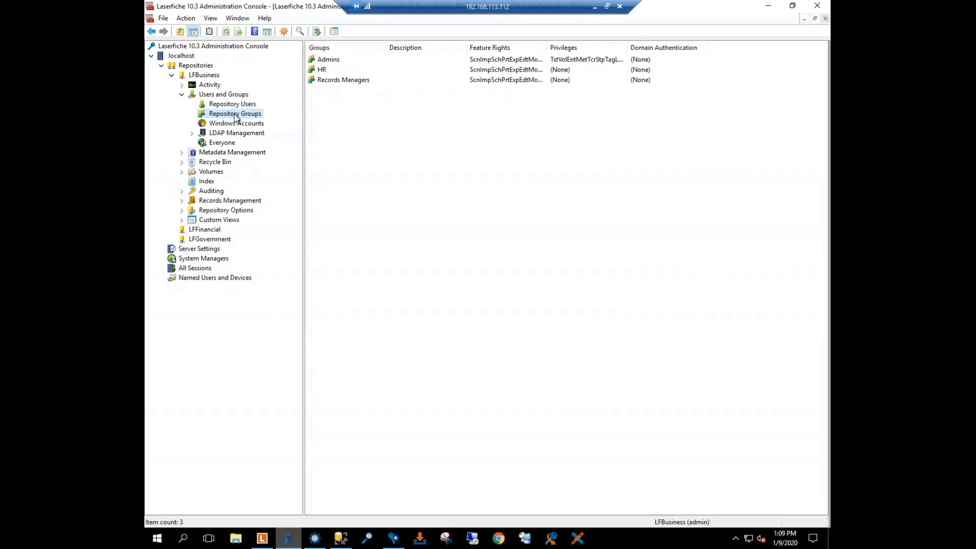
pyautogui.click(231, 104)
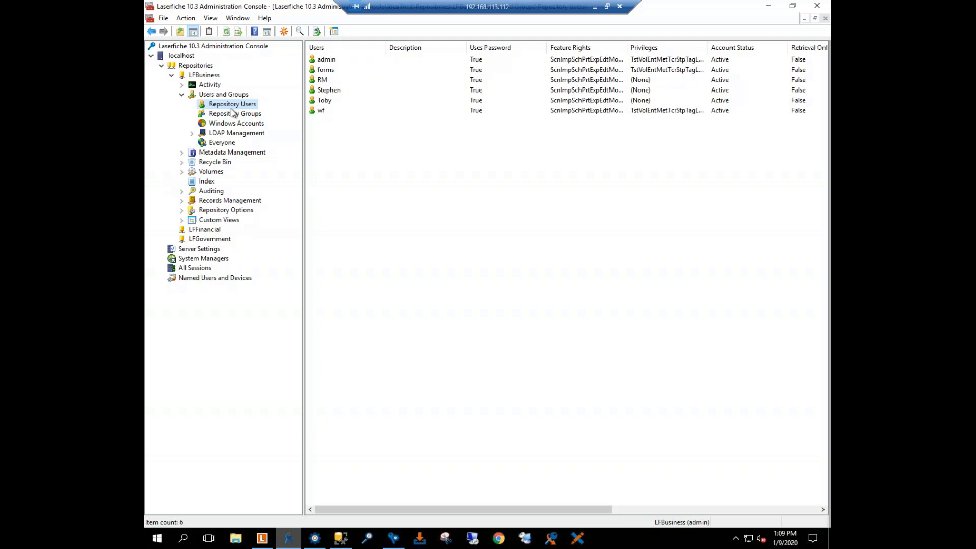
pyautogui.click(233, 114)
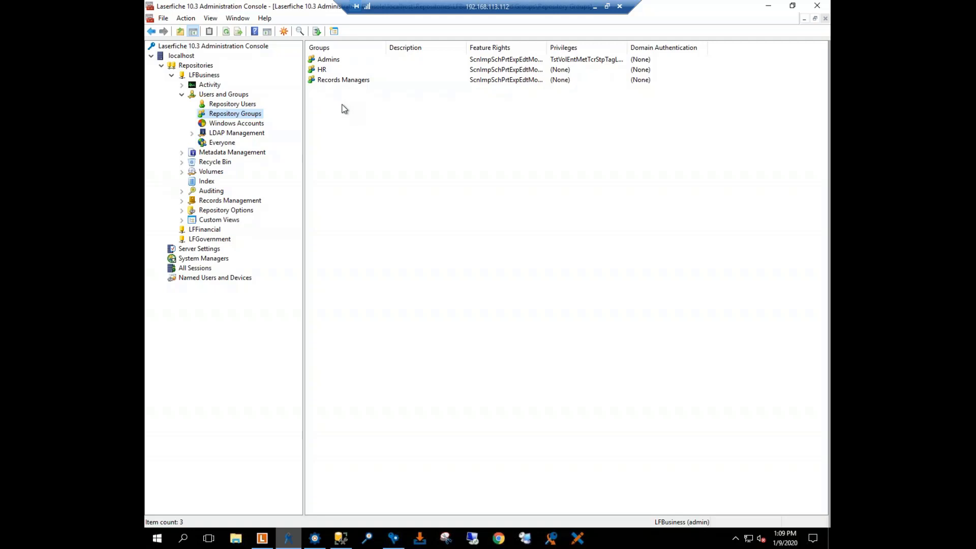
# Step: Review the Admins group's general properties, members, assigned feature rights and privileges
pyautogui.doubleClick(331, 62)
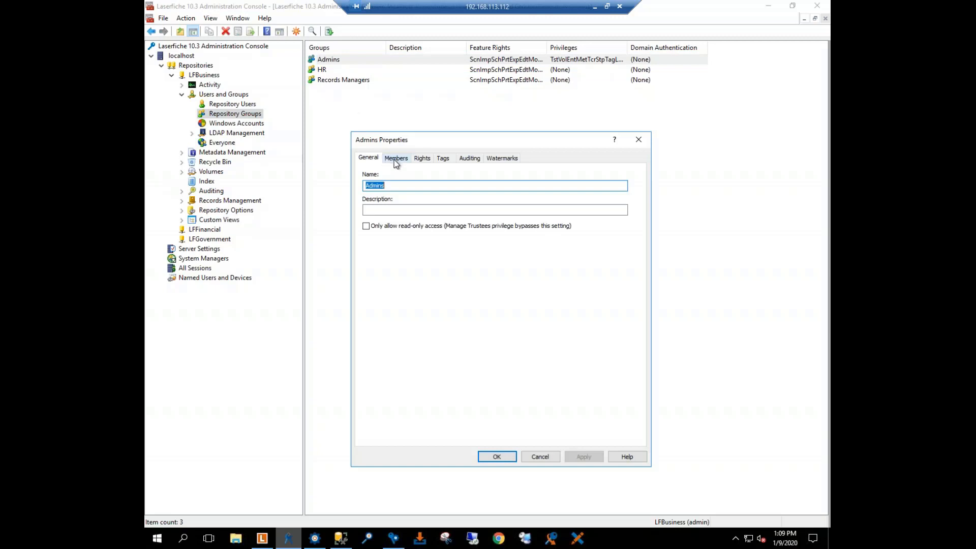
pyautogui.click(395, 159)
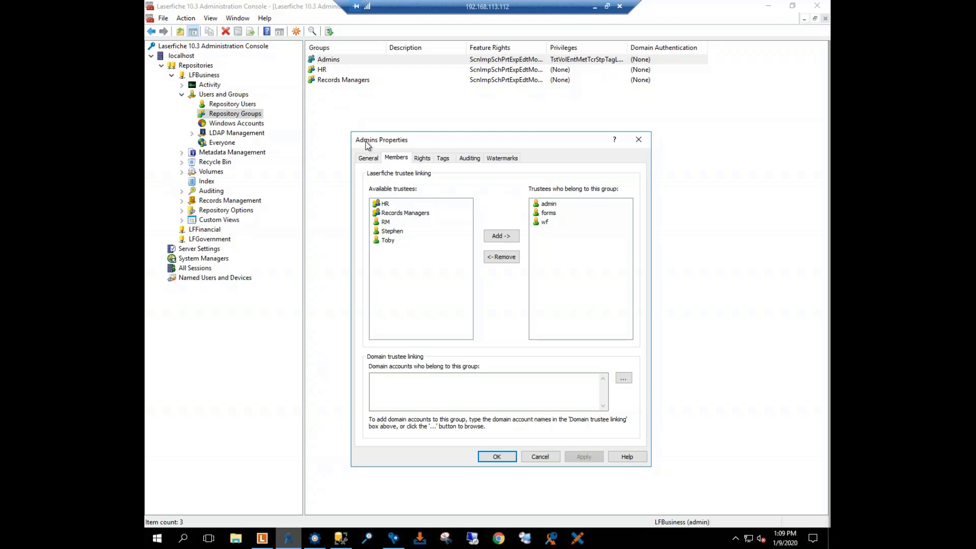
pyautogui.click(369, 158)
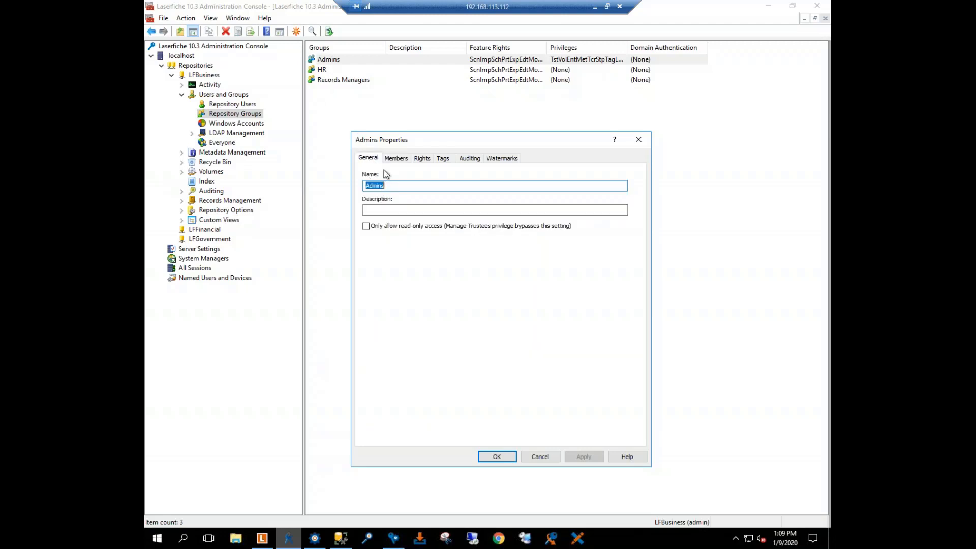
pyautogui.click(389, 158)
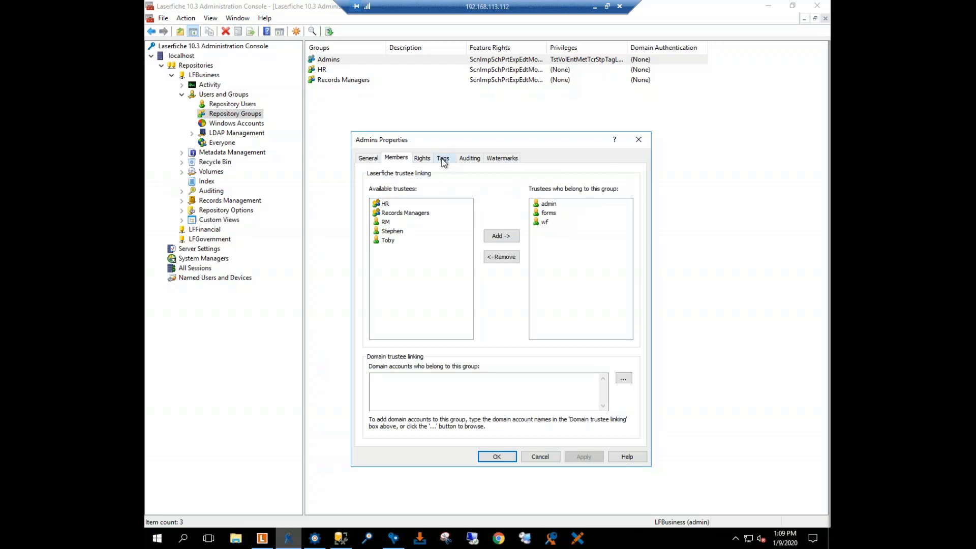
pyautogui.click(423, 158)
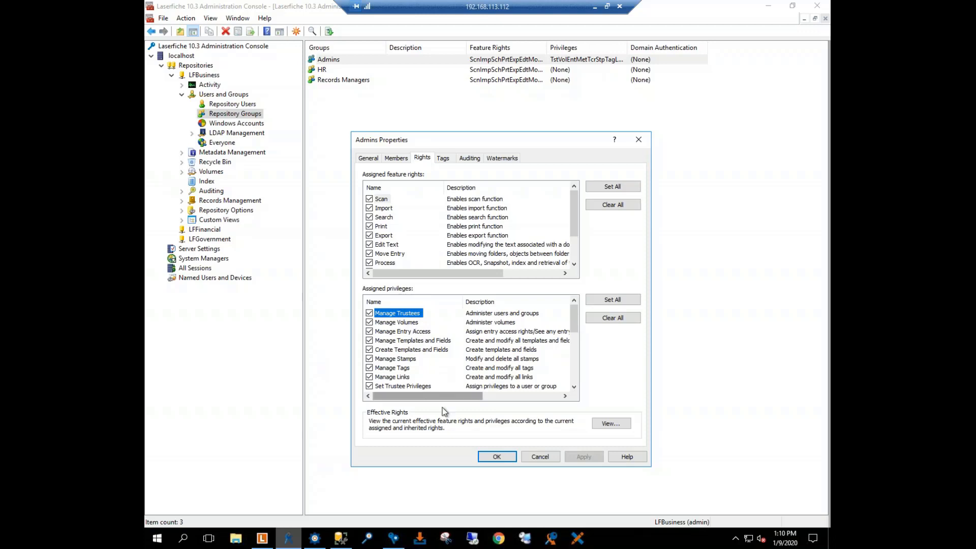
pyautogui.click(496, 456)
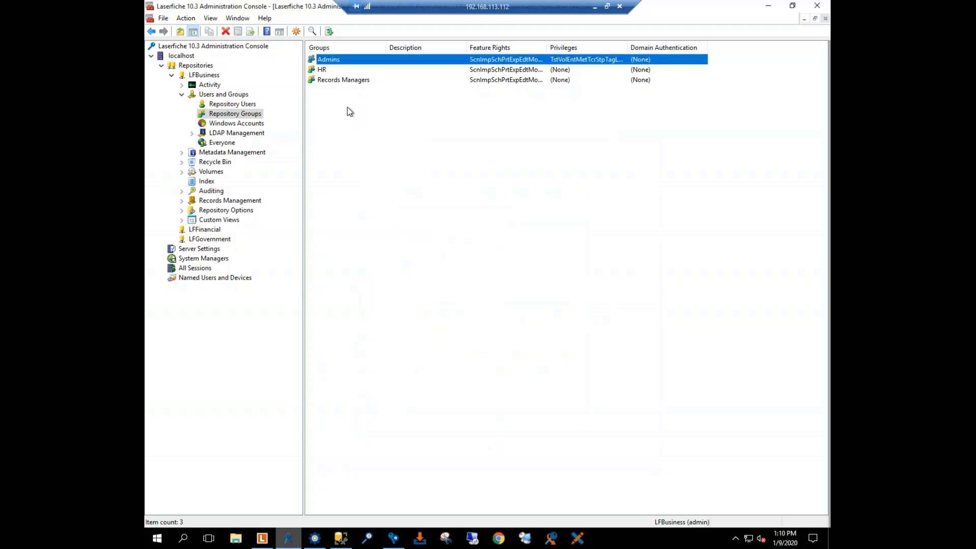
# Step: Review the Records Managers group's members, feature rights and privileges, leaving its properties without making changes
pyautogui.click(329, 71)
pyautogui.click(336, 81)
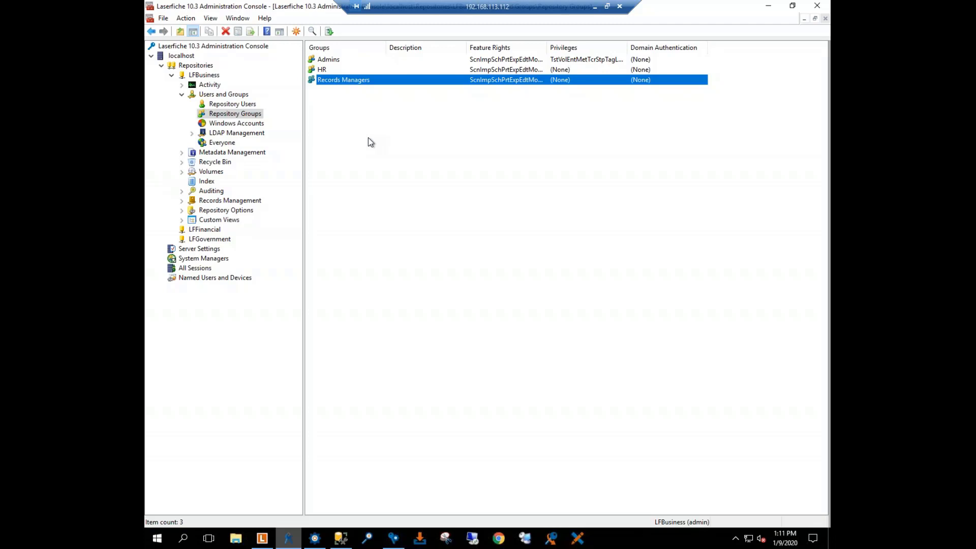
pyautogui.doubleClick(333, 82)
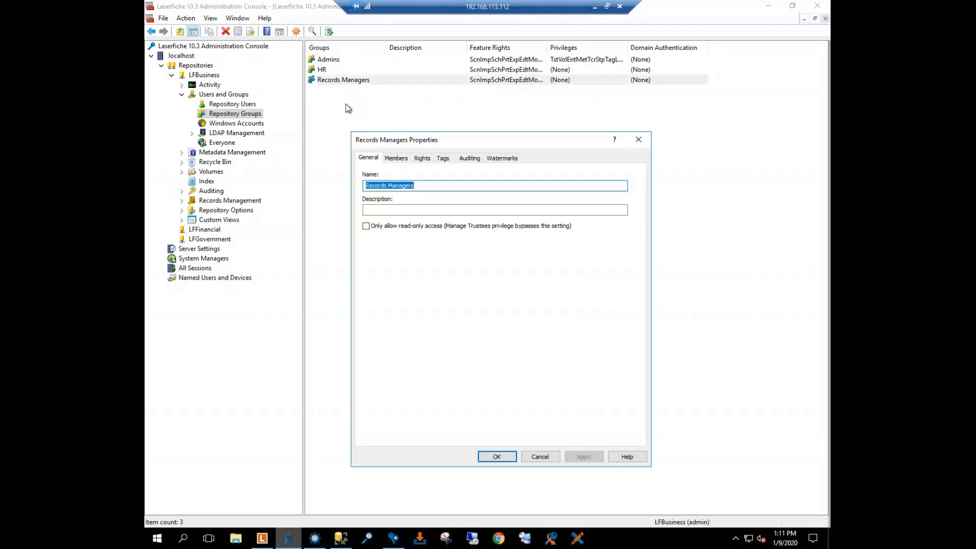
pyautogui.click(397, 158)
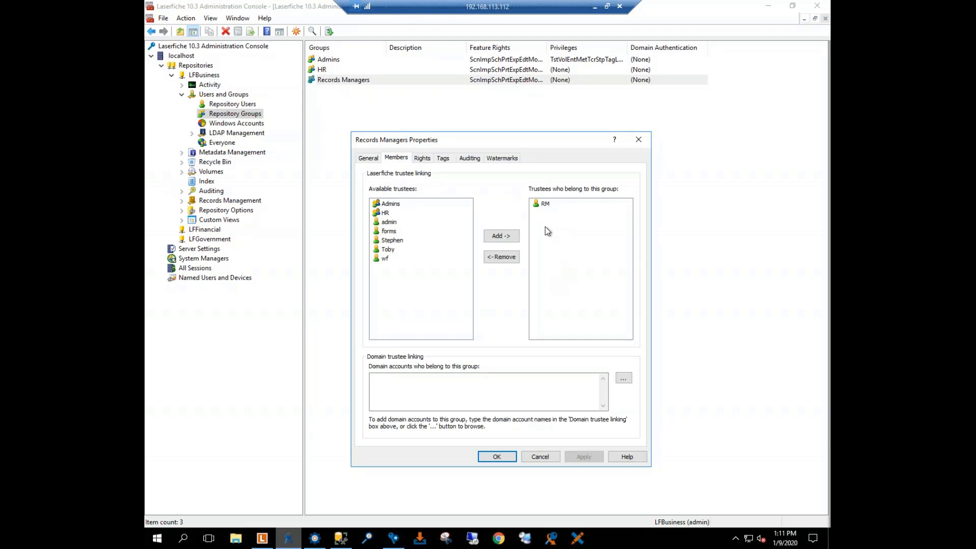
pyautogui.click(422, 158)
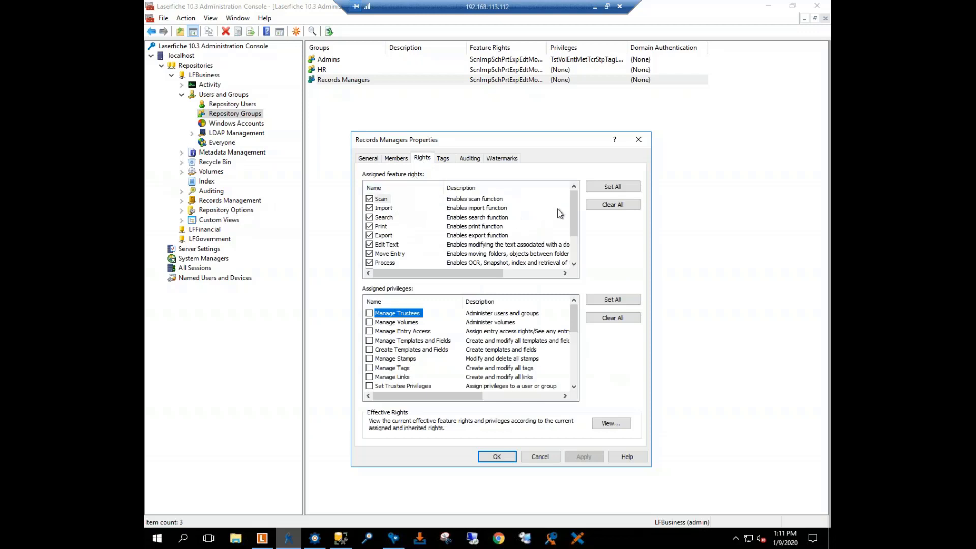
pyautogui.moveTo(572, 200)
pyautogui.mouseDown()
pyautogui.moveTo(571, 227)
pyautogui.moveTo(571, 200)
pyautogui.mouseUp()
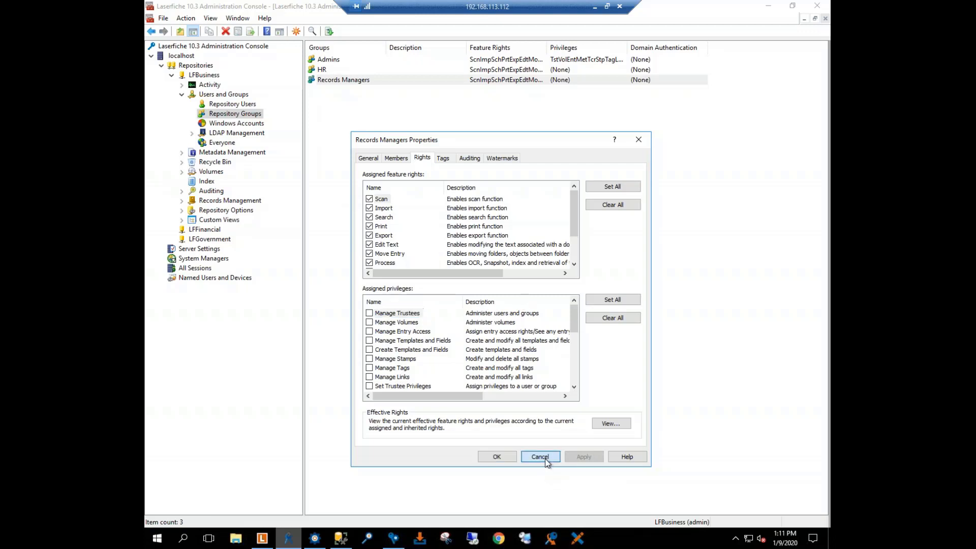
pyautogui.click(543, 458)
# Step: Review the HR group's members and the full list of its assigned feature rights
pyautogui.doubleClick(331, 70)
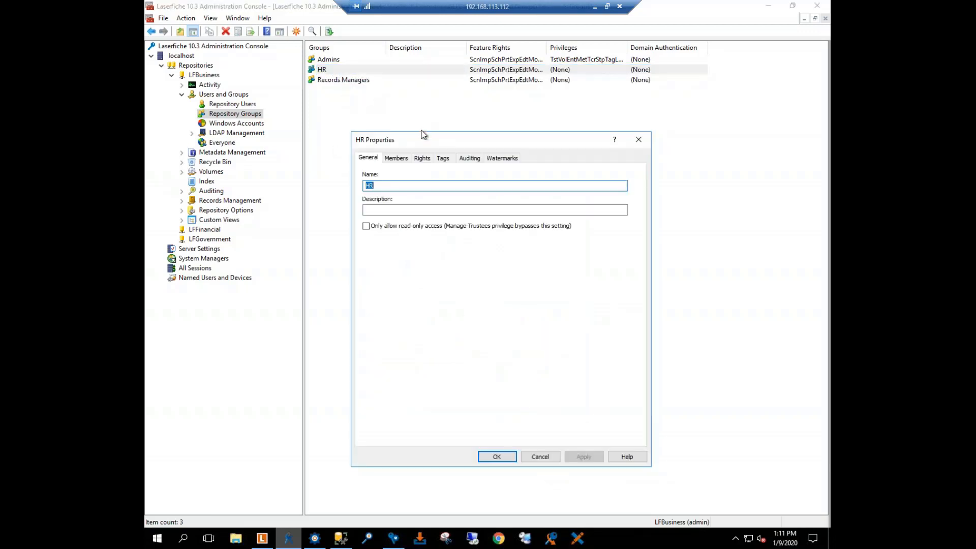
pyautogui.click(398, 161)
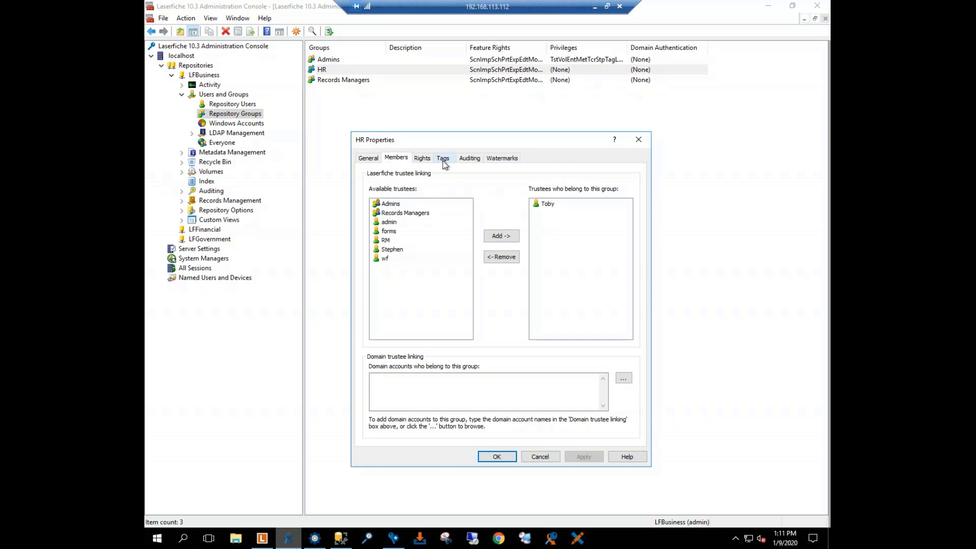
pyautogui.click(425, 159)
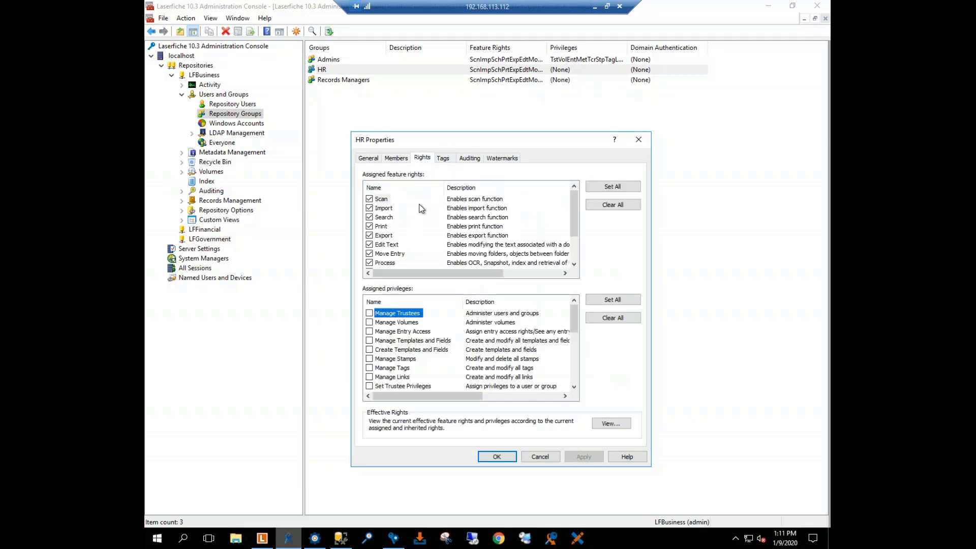
pyautogui.moveTo(572, 207); pyautogui.dragTo(575, 229)
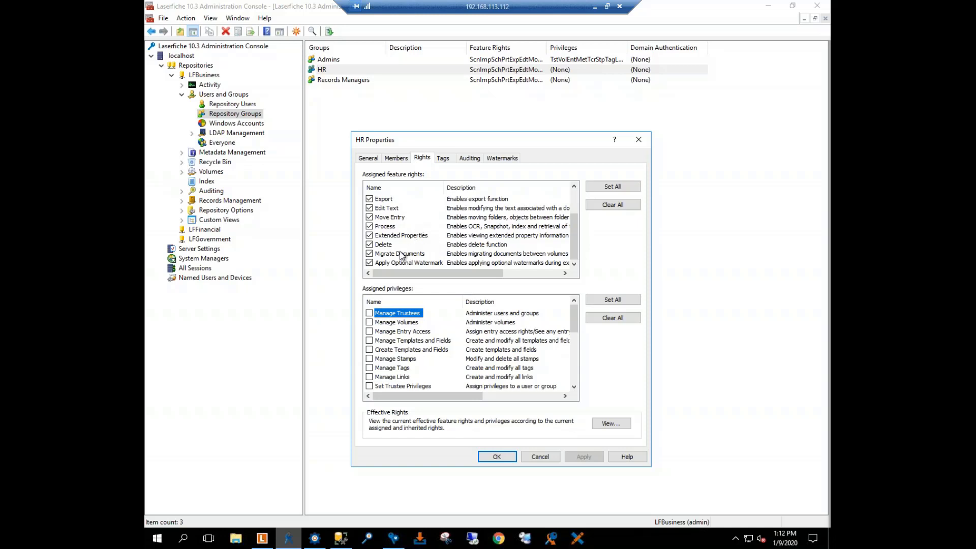
pyautogui.moveTo(573, 230); pyautogui.dragTo(577, 213)
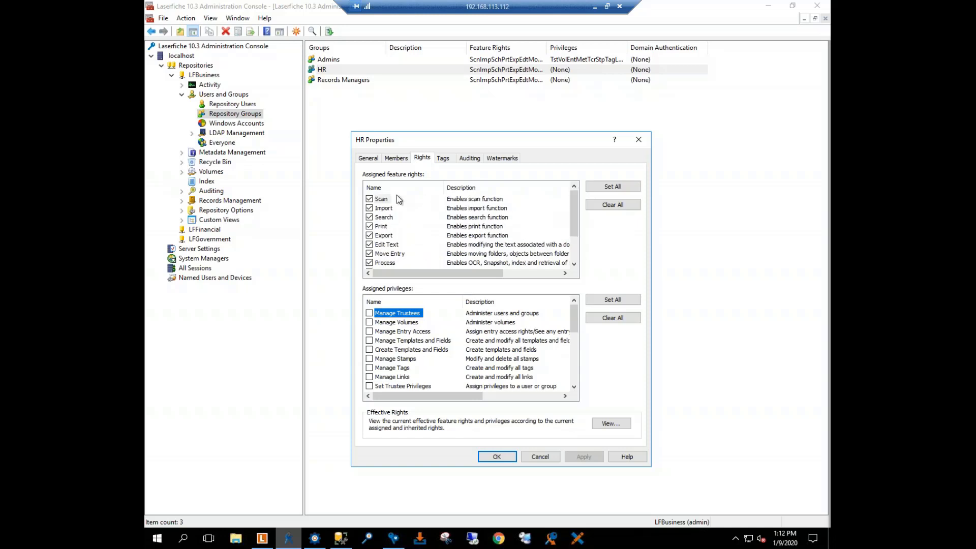
pyautogui.click(502, 459)
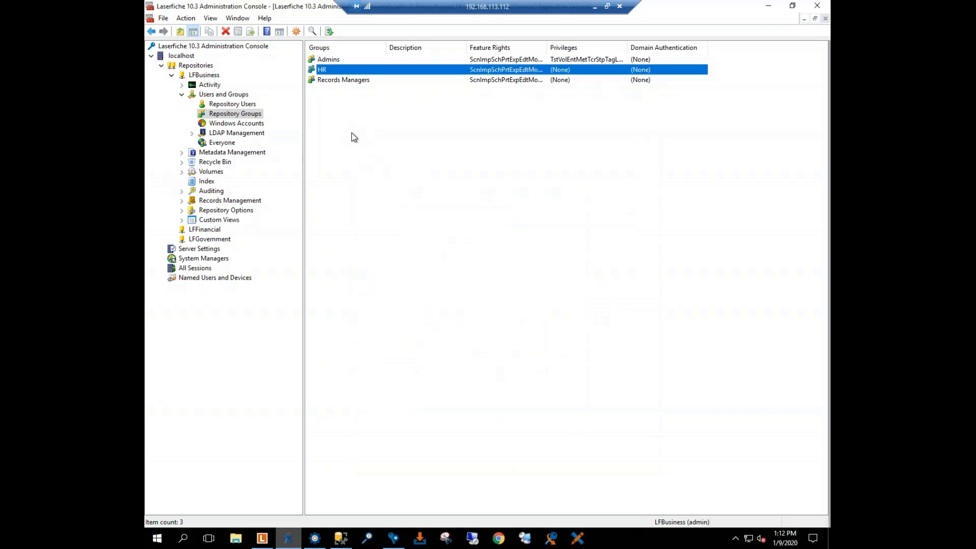
# Step: Open the Human Resources template from LFBusiness's Metadata Management and examine its fields down to Dan#
pyautogui.click(172, 75)
pyautogui.click(172, 76)
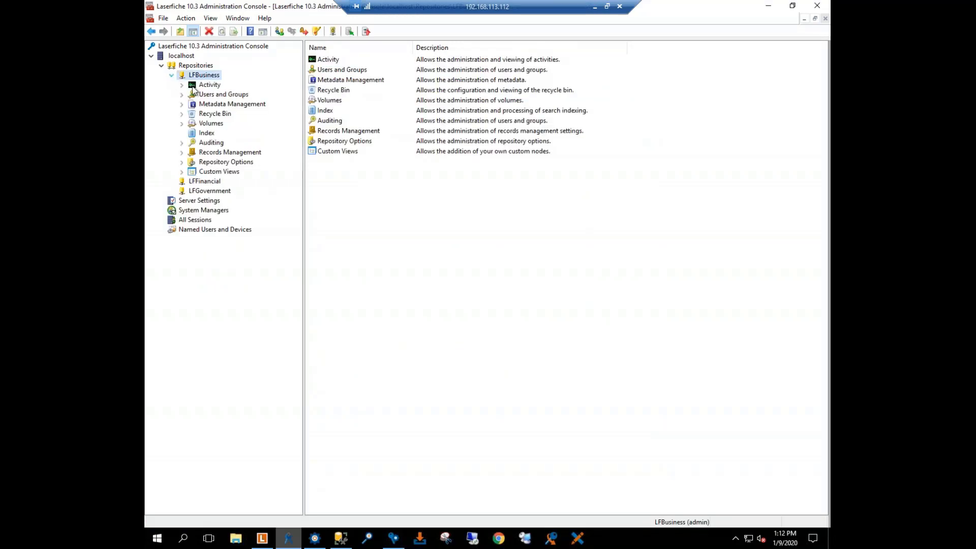
pyautogui.click(202, 104)
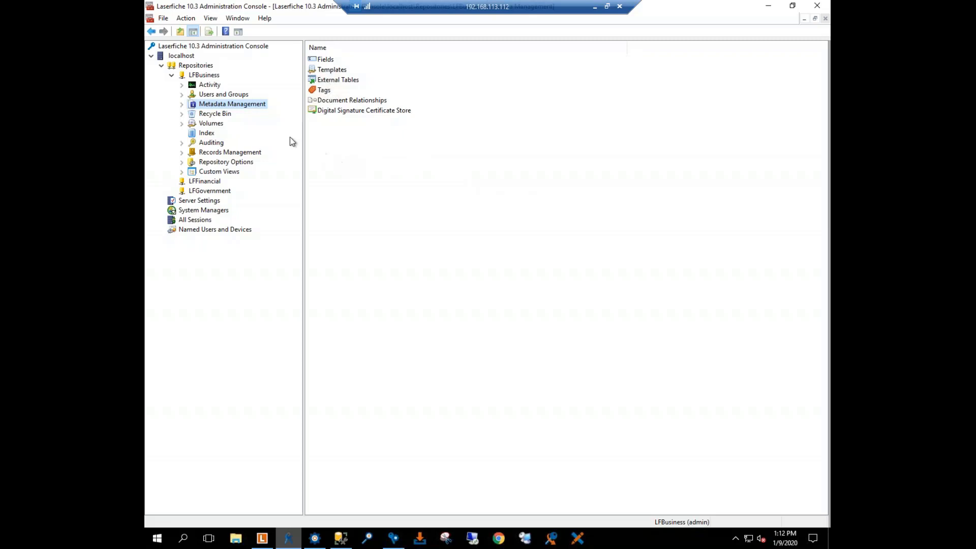
pyautogui.click(182, 104)
pyautogui.click(219, 123)
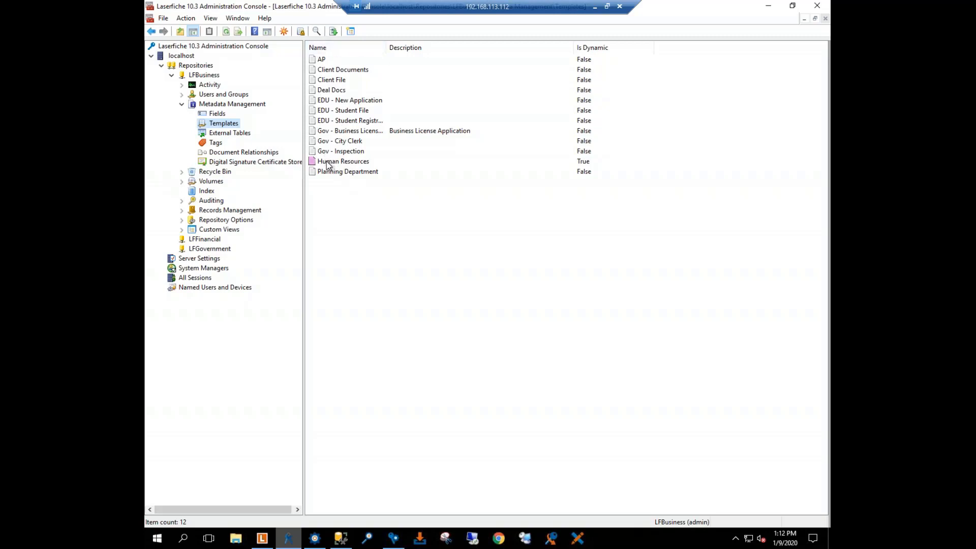
pyautogui.doubleClick(328, 163)
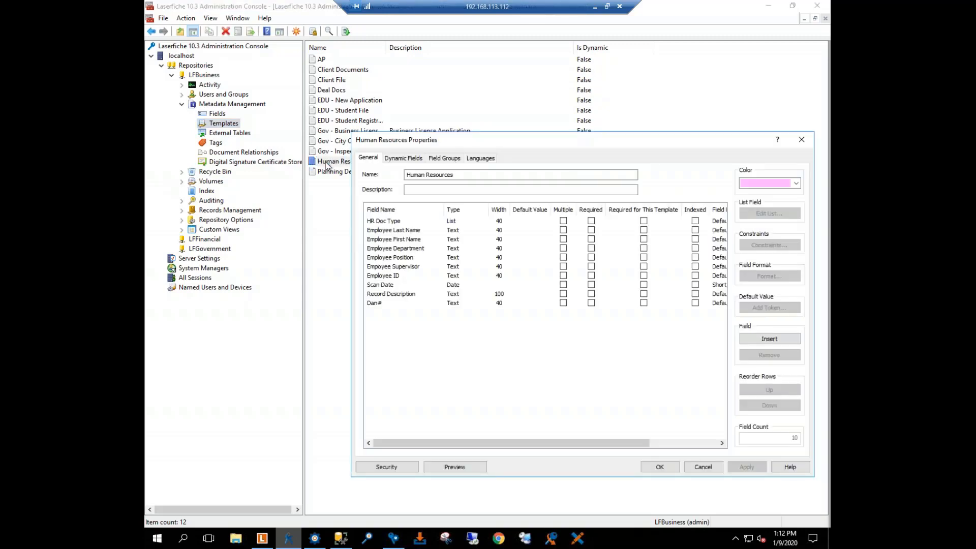
pyautogui.click(443, 189)
pyautogui.click(391, 307)
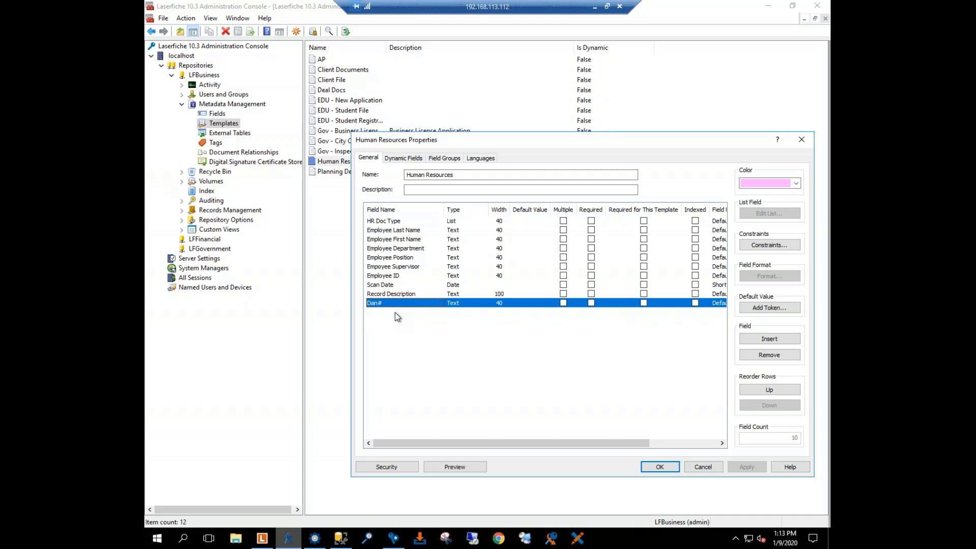
# Step: Examine the Human Resources template's dynamic fields and the dbo.Records_Dans table in SQL Server Management Studio, then close the template properties
pyautogui.click(403, 159)
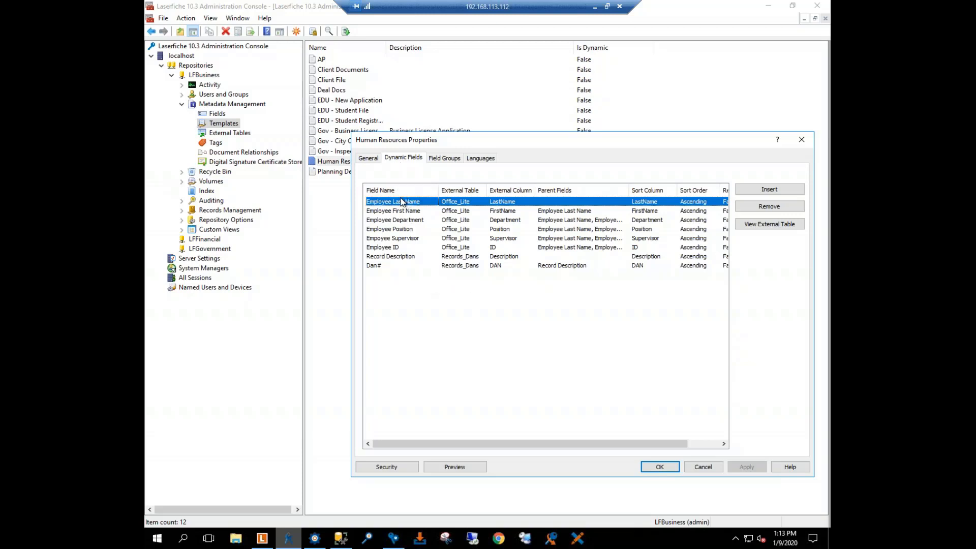
pyautogui.click(340, 538)
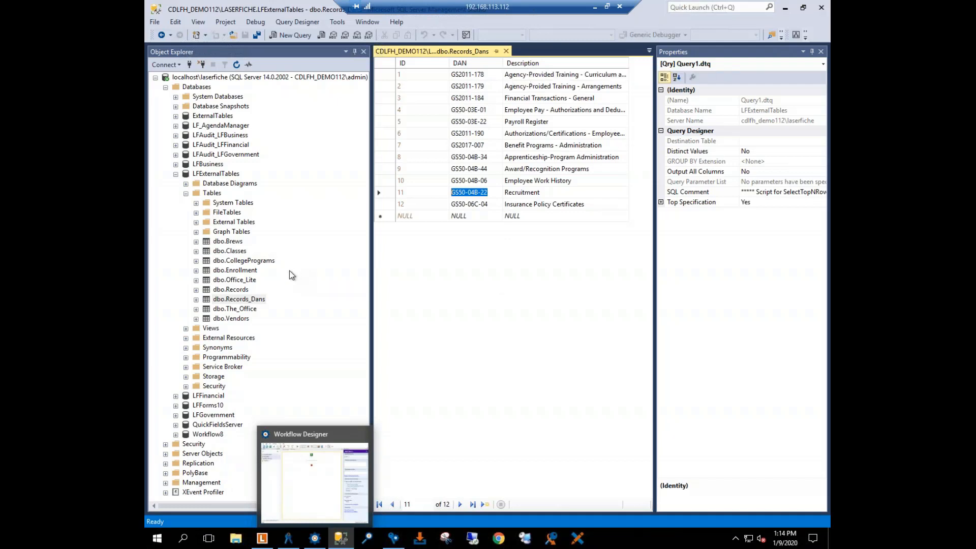
pyautogui.click(786, 9)
pyautogui.click(492, 324)
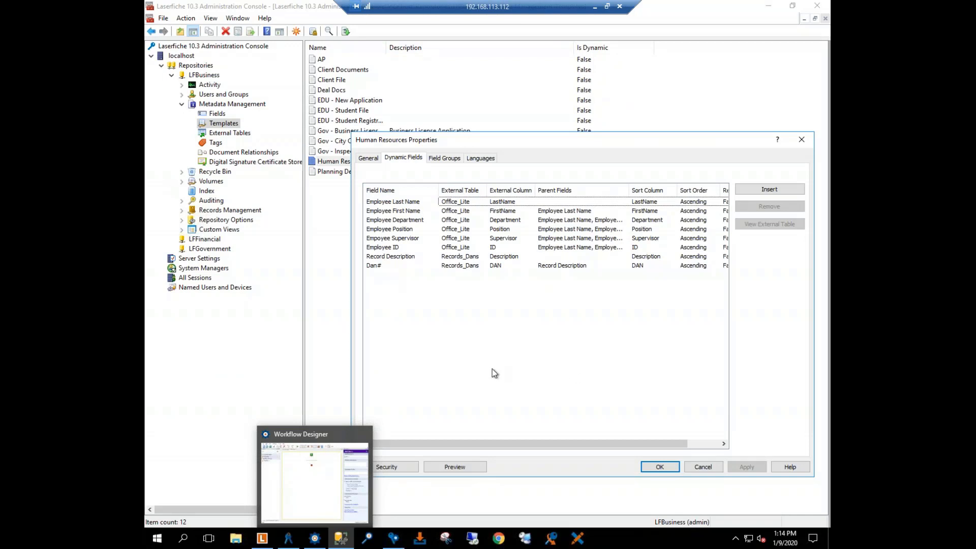
pyautogui.click(659, 468)
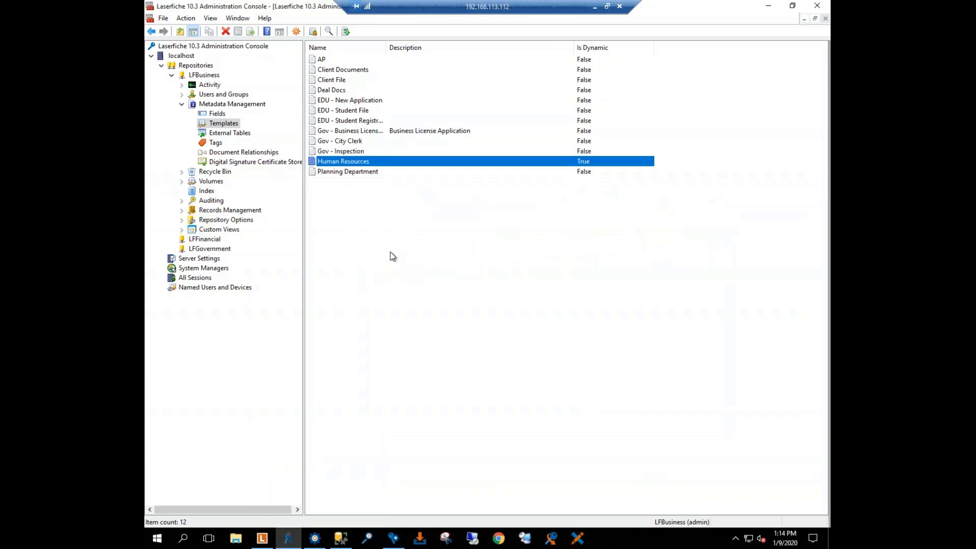
# Step: Show the external tables linked to the LFBusiness repository's metadata
pyautogui.click(386, 241)
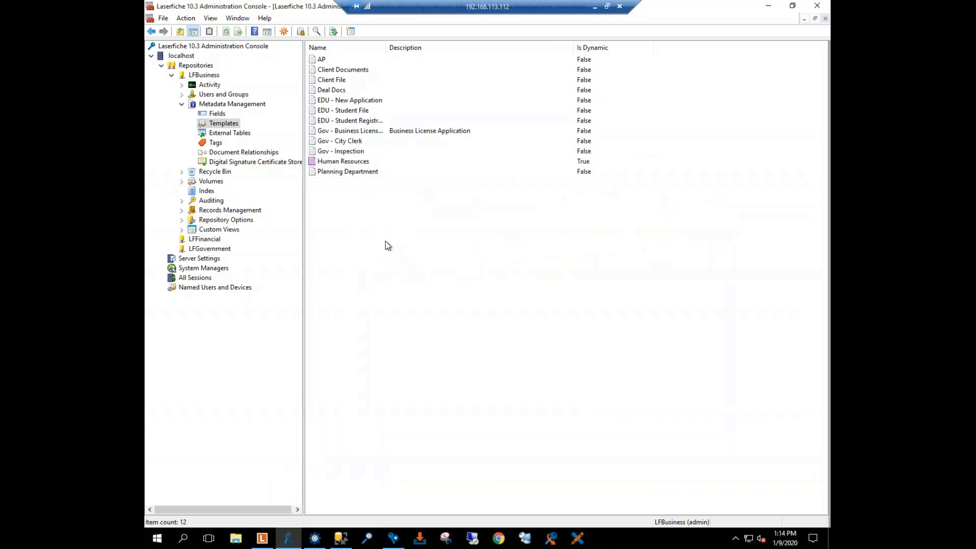
pyautogui.click(221, 134)
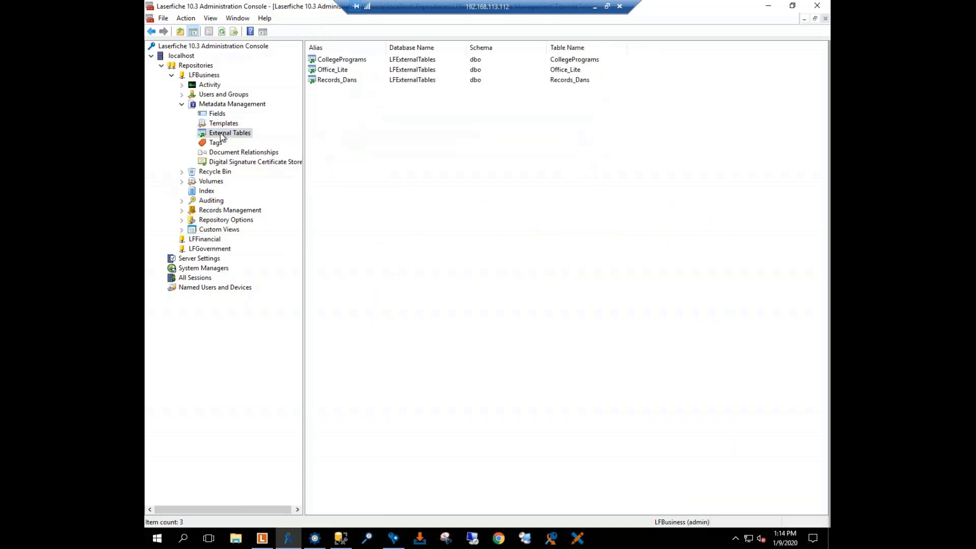
# Step: View the contents of the Office_Lite external table across to the Position column, then close the table and its properties
pyautogui.doubleClick(336, 71)
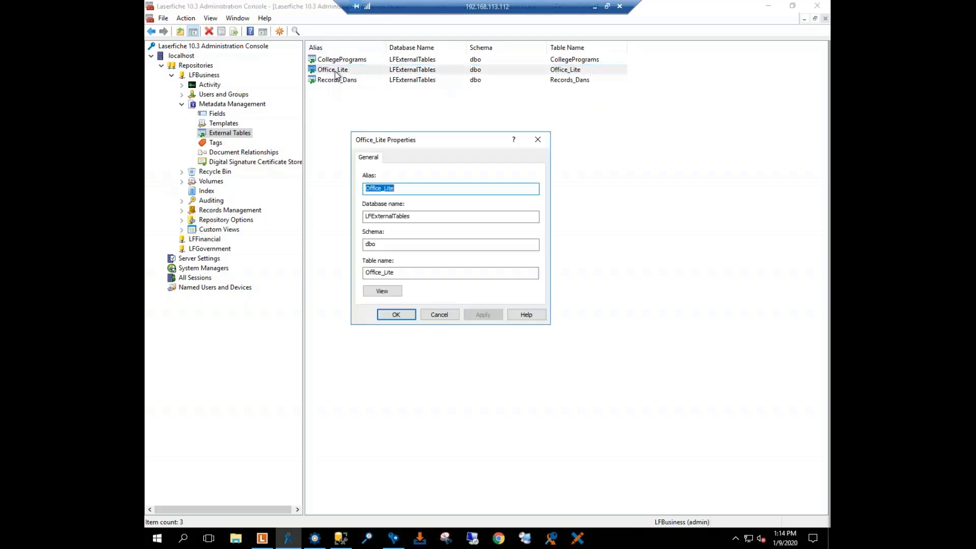
pyautogui.click(379, 291)
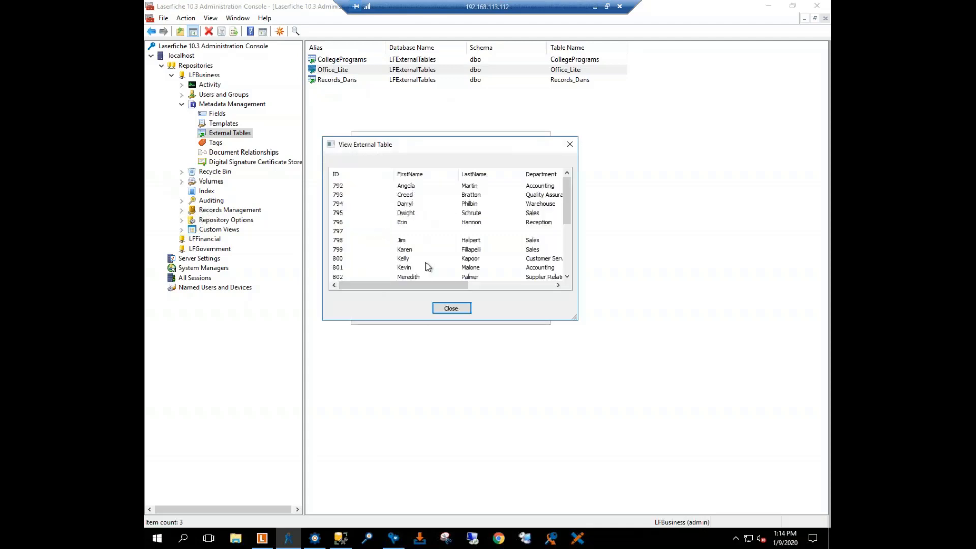
pyautogui.moveTo(419, 285); pyautogui.dragTo(467, 289)
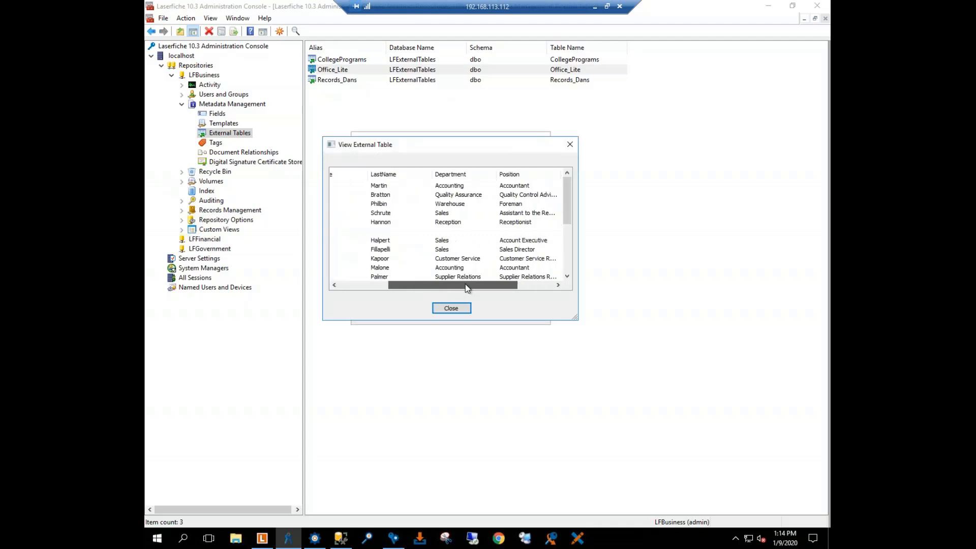
pyautogui.click(570, 145)
pyautogui.click(539, 143)
# Step: View the contents of the Records_Dans external table and close its properties
pyautogui.doubleClick(360, 81)
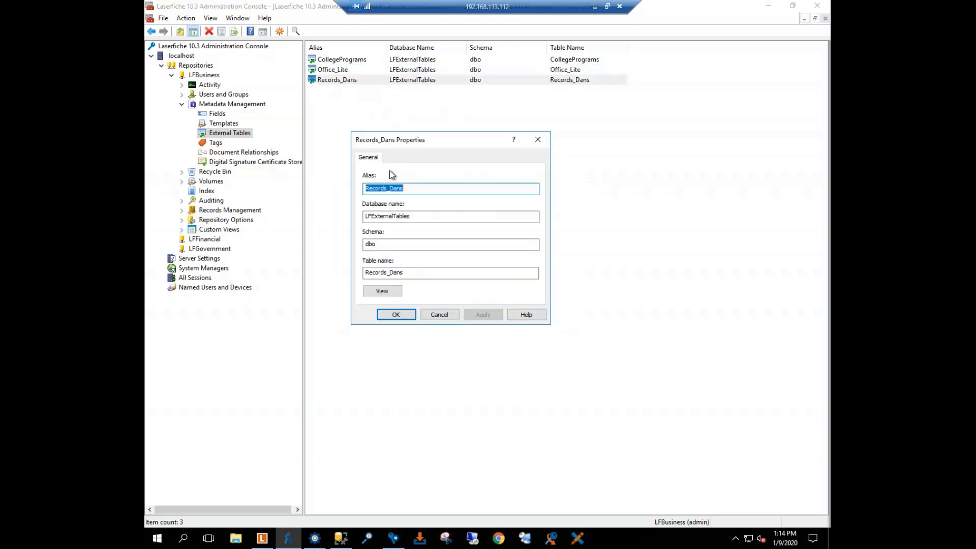
pyautogui.click(386, 290)
pyautogui.click(437, 308)
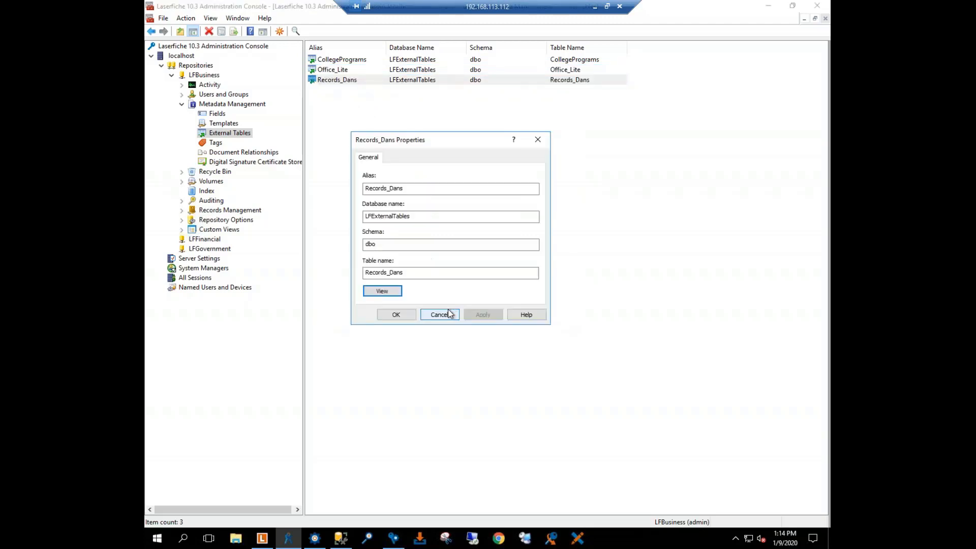
pyautogui.click(396, 315)
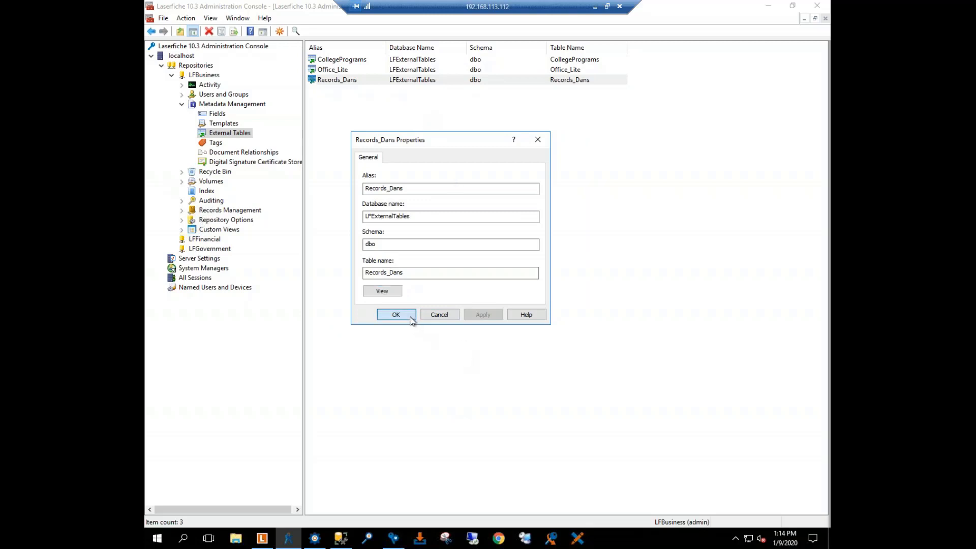
pyautogui.click(642, 219)
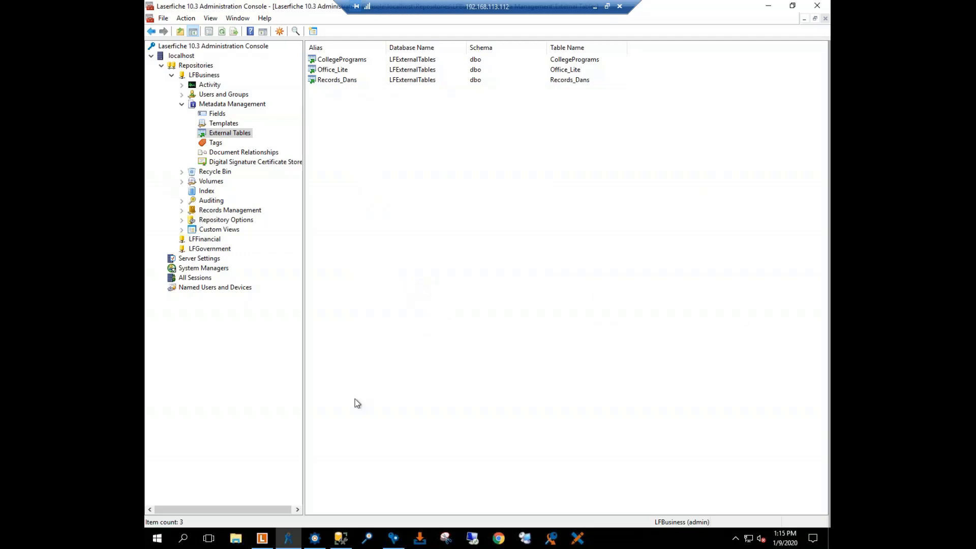
# Step: Switch to the Laserfiche client and browse LFBusiness's 01 HR record series, showing Employment Applications and Insurance Records
pyautogui.click(267, 544)
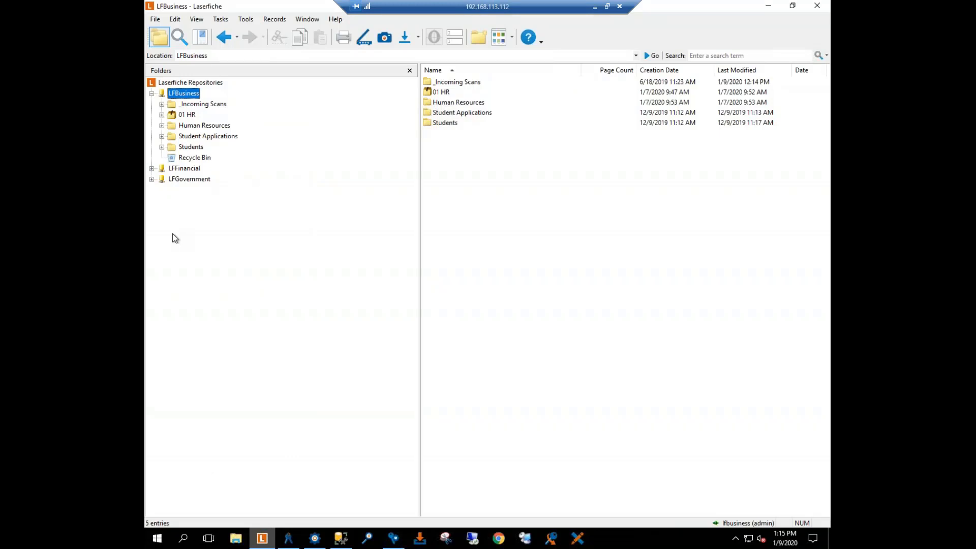
pyautogui.click(151, 94)
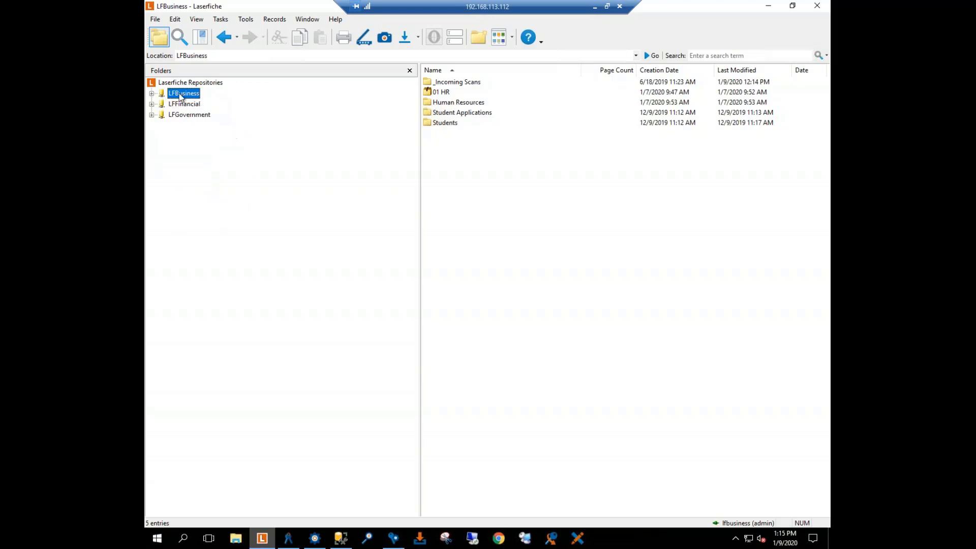
pyautogui.click(151, 93)
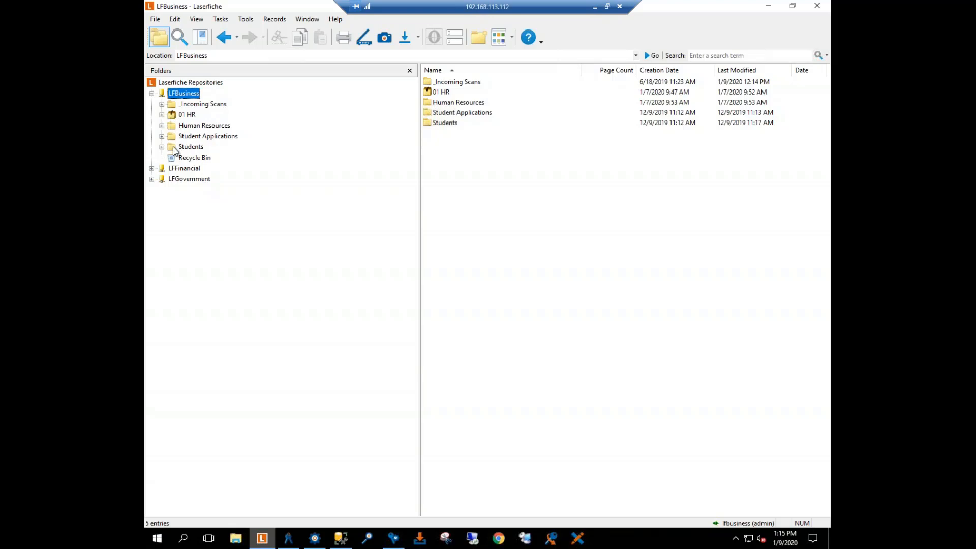
pyautogui.click(161, 115)
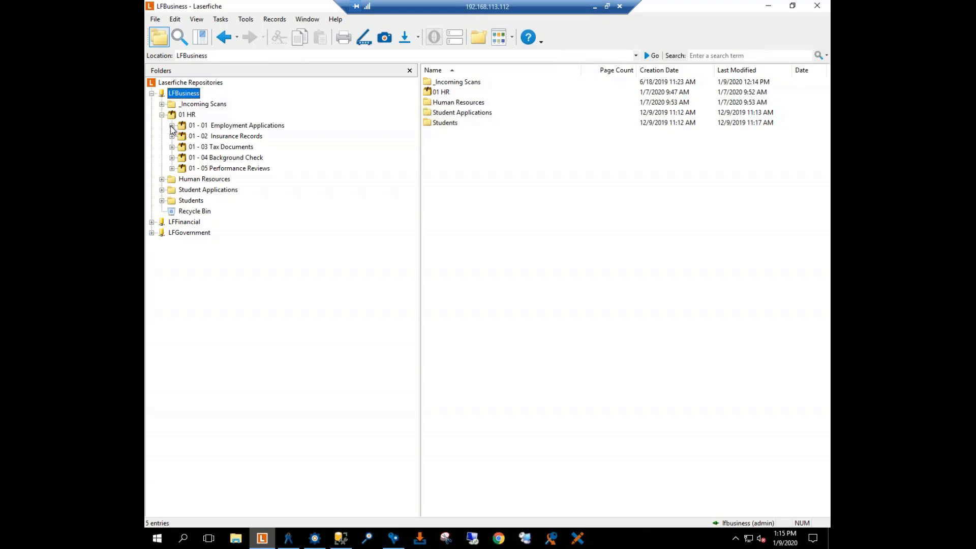
pyautogui.click(183, 126)
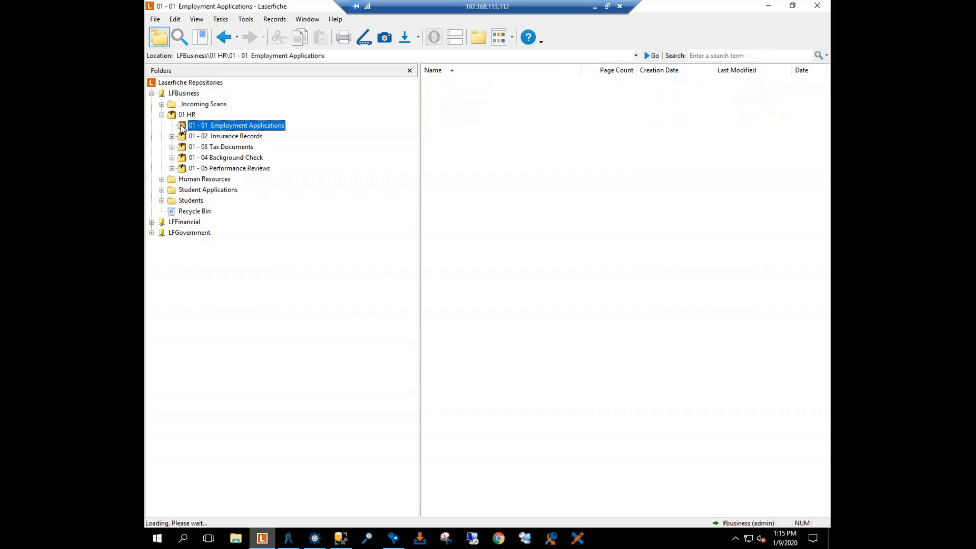
pyautogui.click(191, 137)
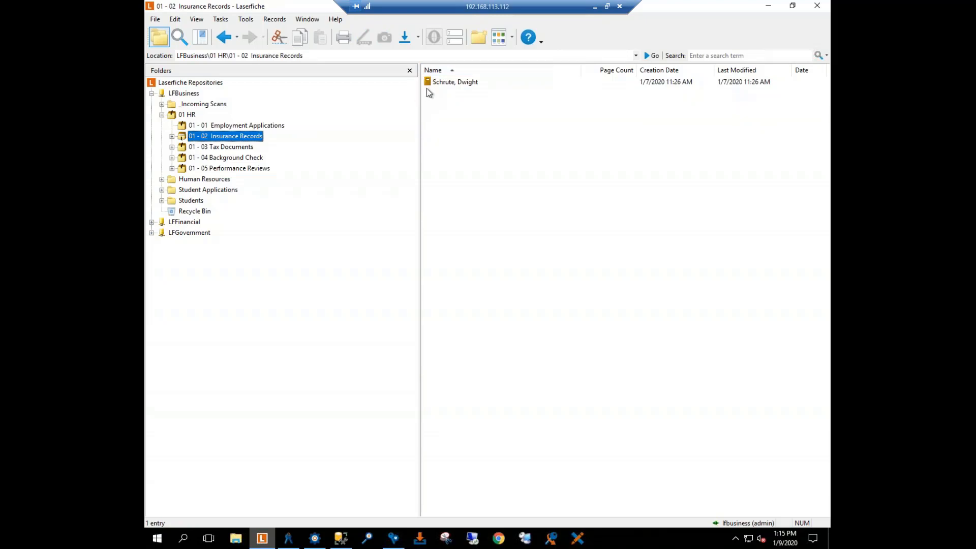
# Step: Review the record properties of the 01 - 01 Employment Applications series, including its cutoff instruction and retention schedule
pyautogui.rightClick(207, 127)
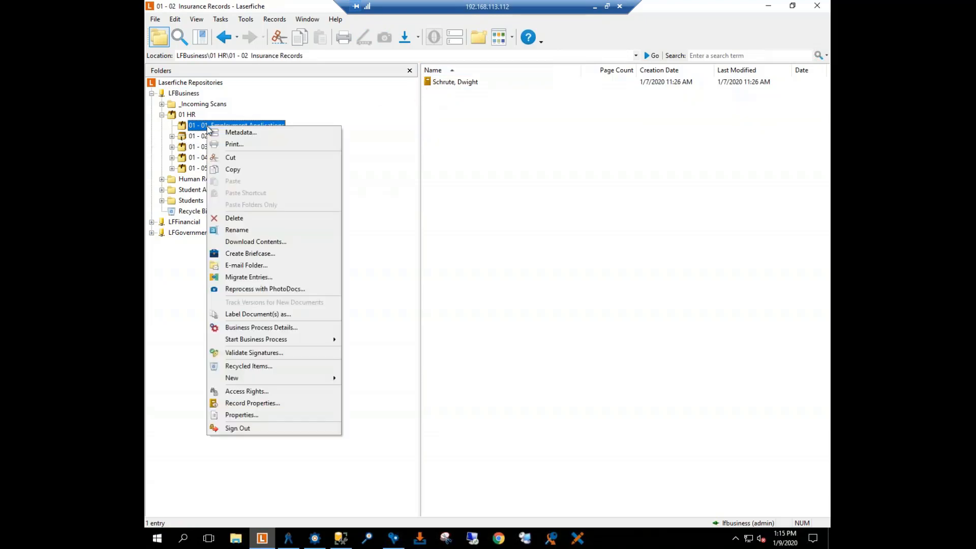
pyautogui.click(257, 404)
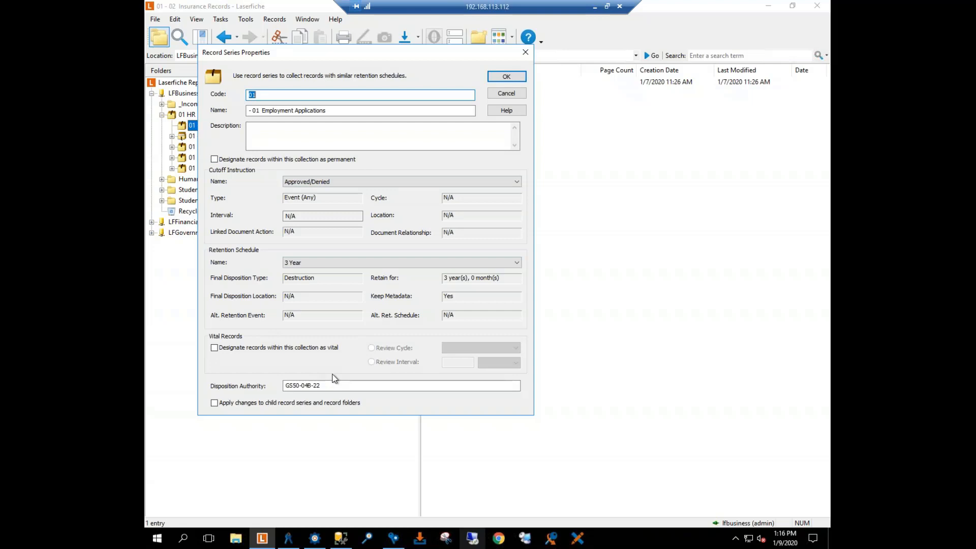
pyautogui.click(525, 54)
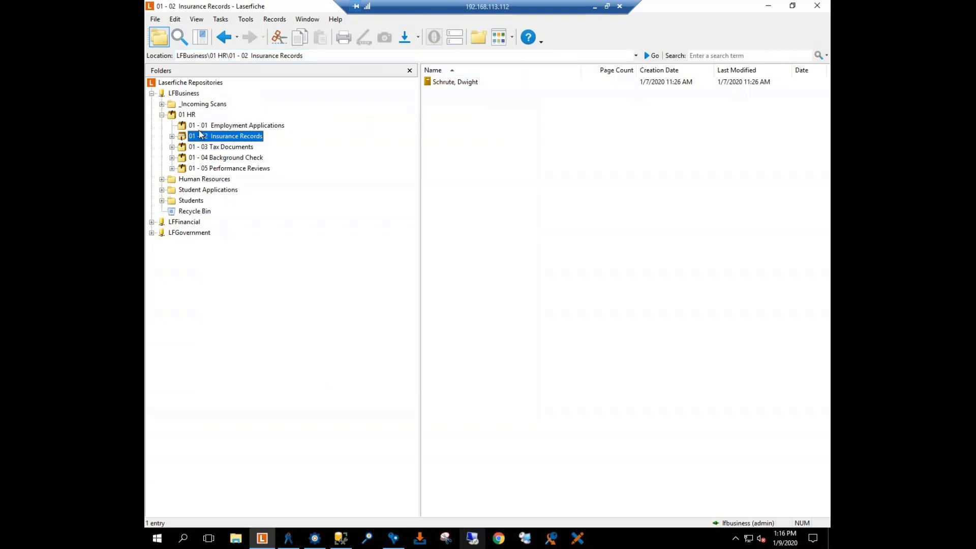
# Step: Review the record properties of the employee's record folder in 01 - 02 Insurance Records, including its permanent designation
pyautogui.rightClick(439, 84)
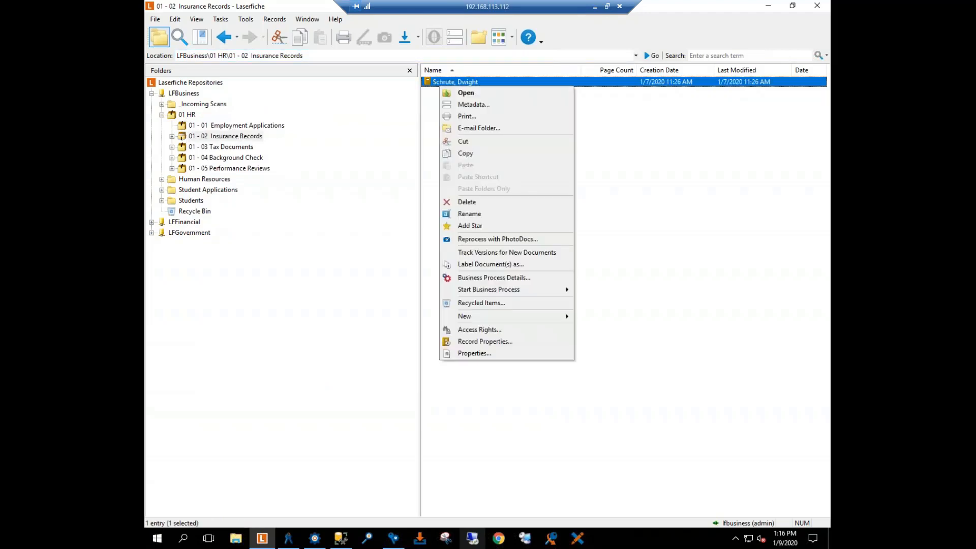
pyautogui.click(473, 341)
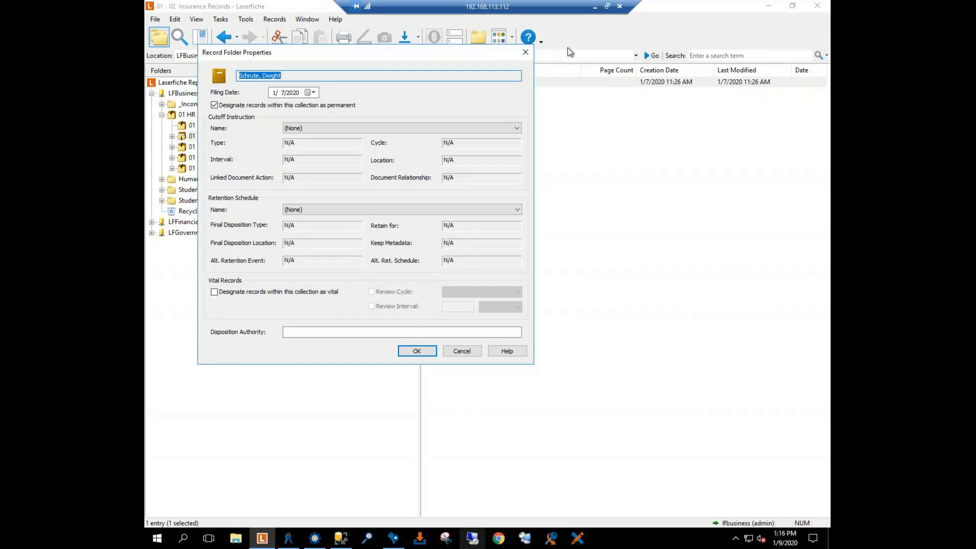
pyautogui.click(525, 52)
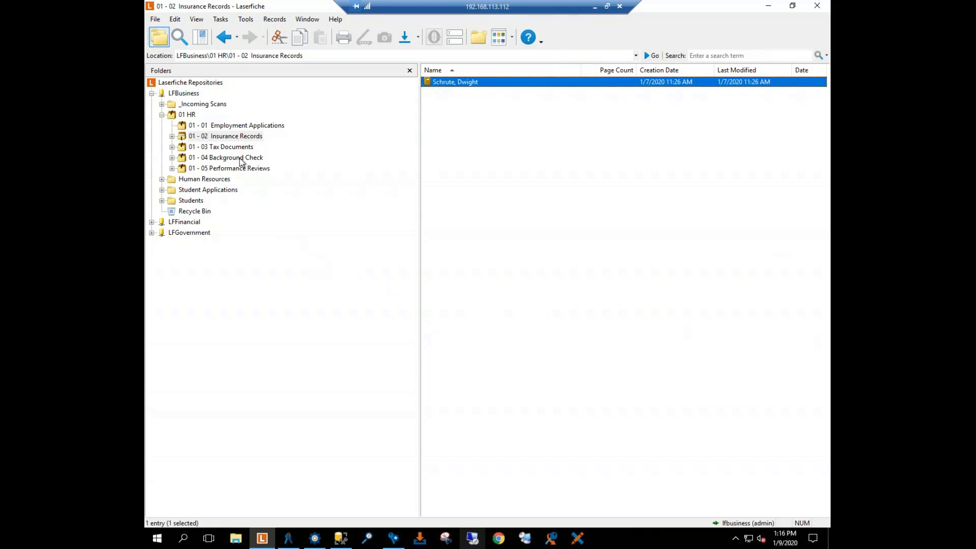
# Step: Collapse the 01 HR series and review the Admins group's access rights on the LFBusiness repository root
pyautogui.doubleClick(173, 115)
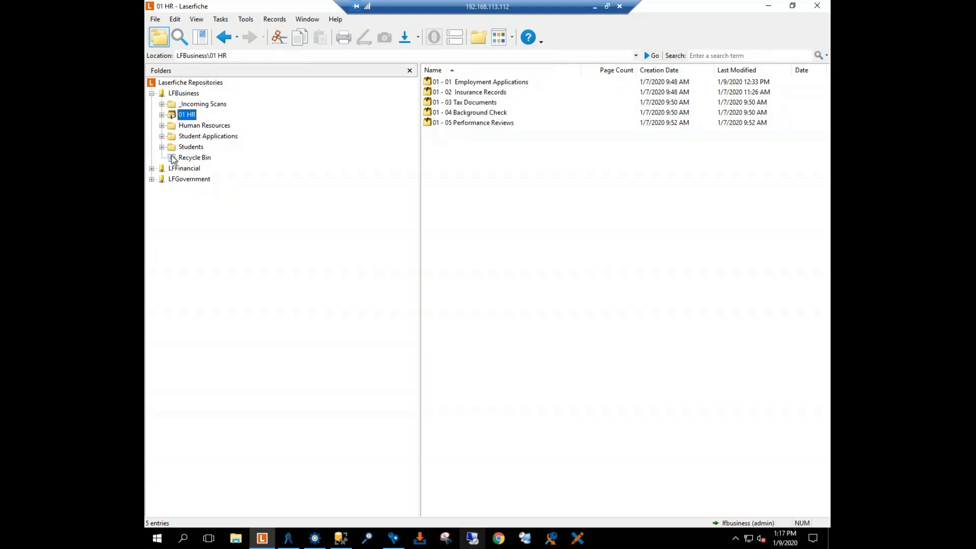
pyautogui.rightClick(174, 94)
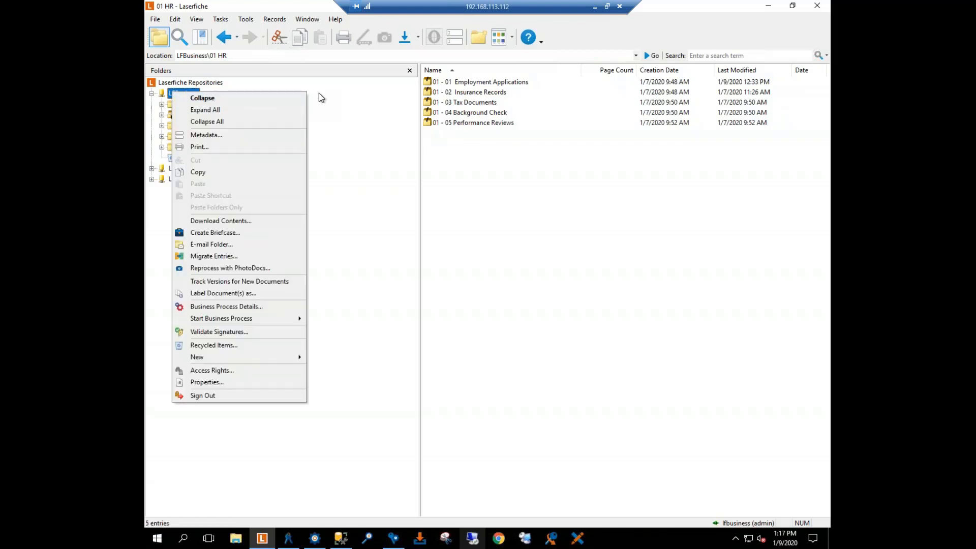
pyautogui.click(219, 371)
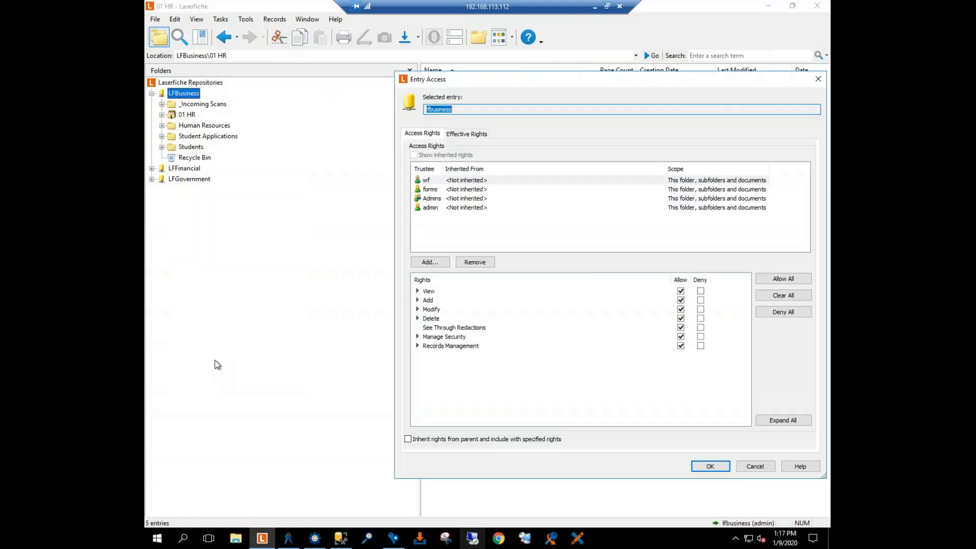
pyautogui.click(430, 200)
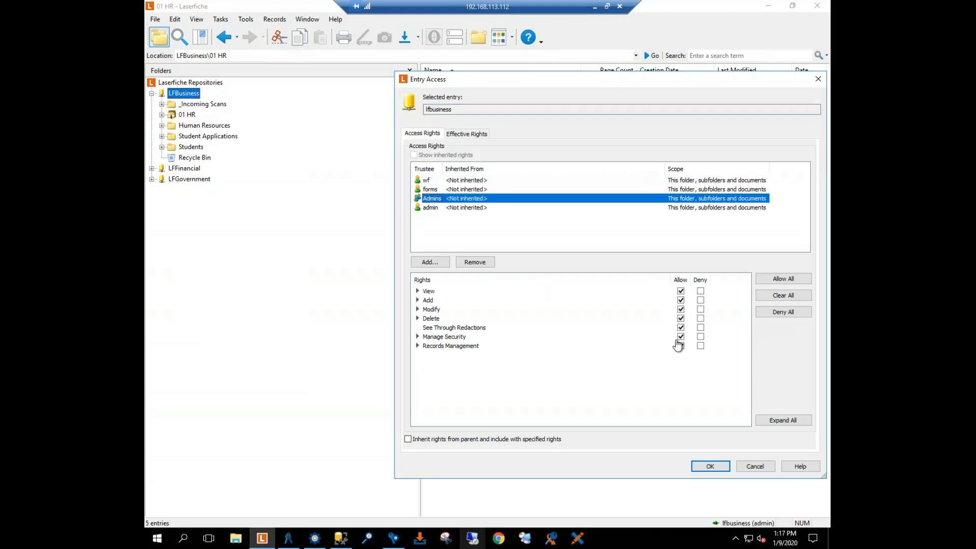
pyautogui.click(711, 467)
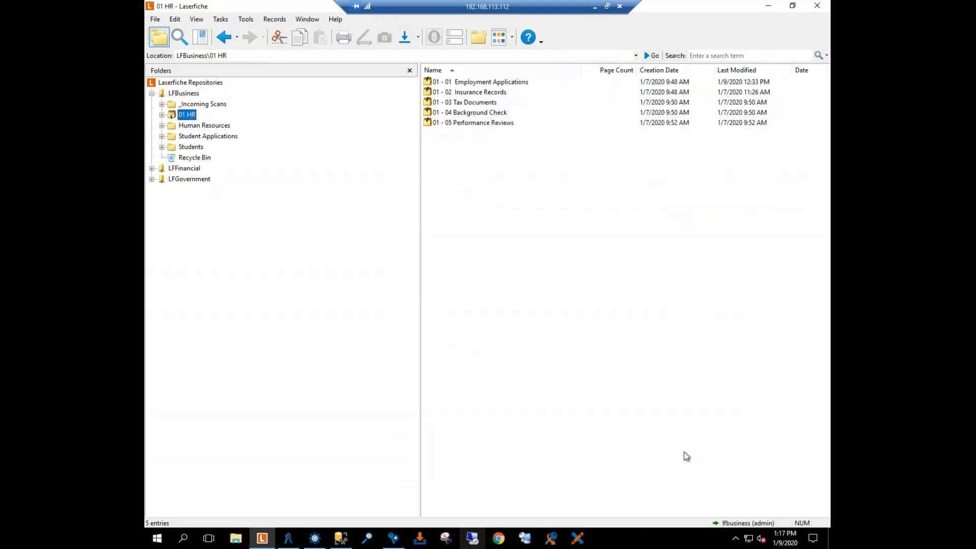
# Step: Review the Human Resources folder's access rights and the Admins group's effective rights on it, then close without saving
pyautogui.rightClick(190, 127)
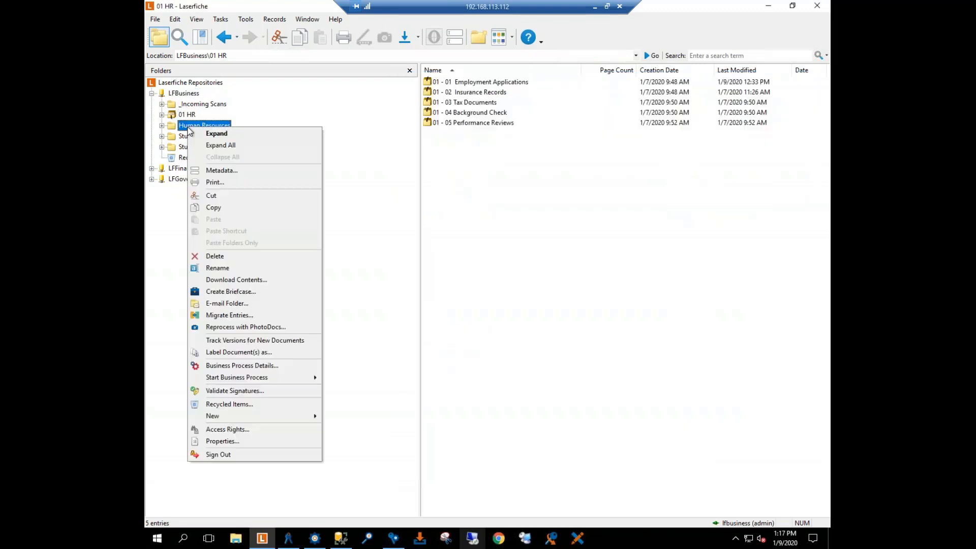
pyautogui.click(238, 432)
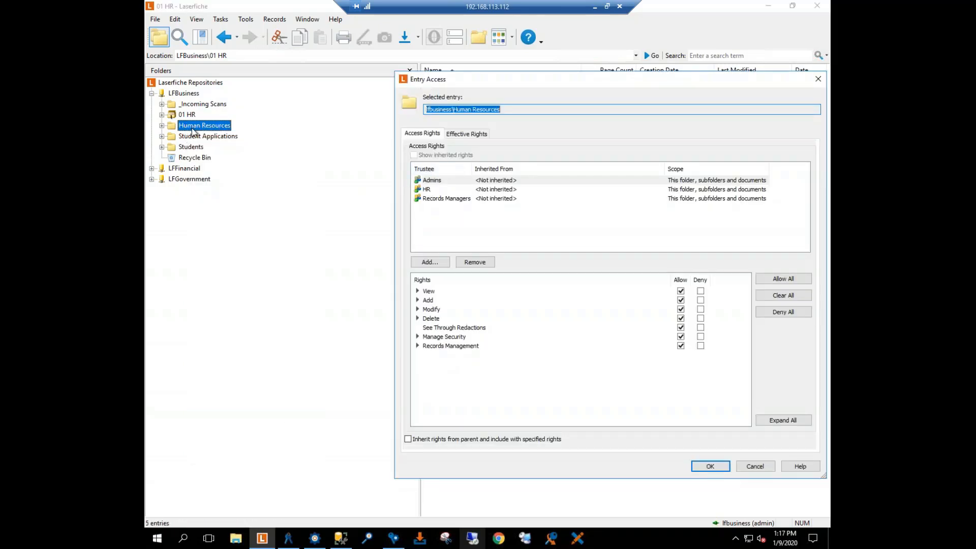
pyautogui.click(466, 134)
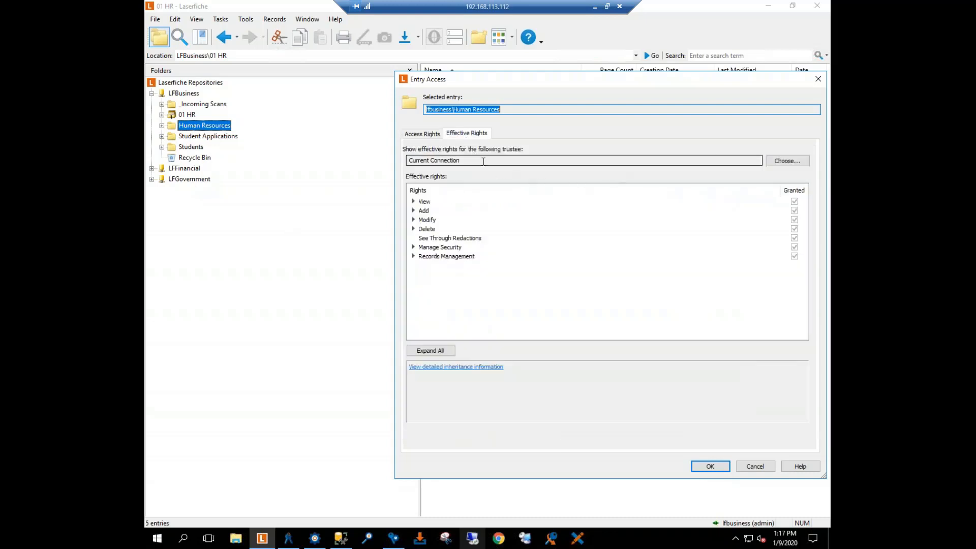
pyautogui.click(781, 162)
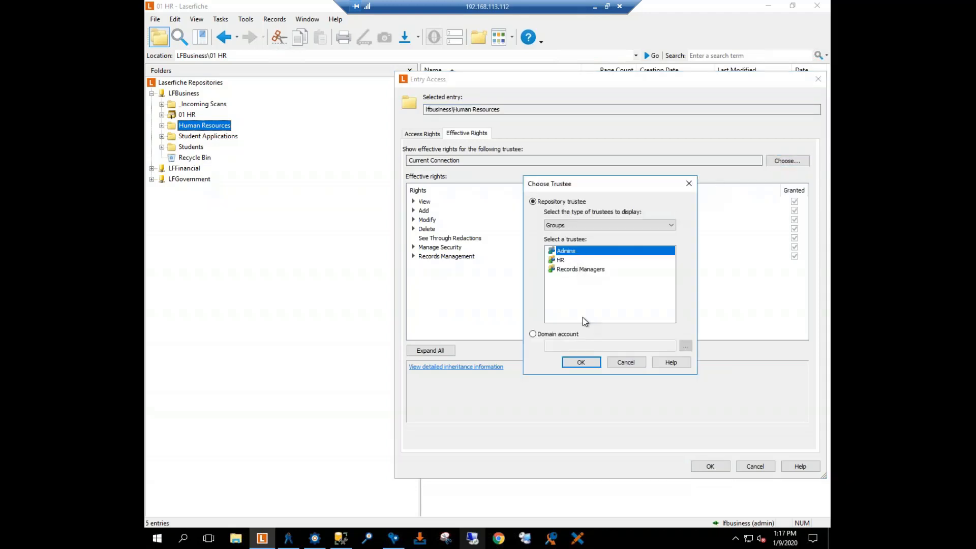
pyautogui.click(584, 361)
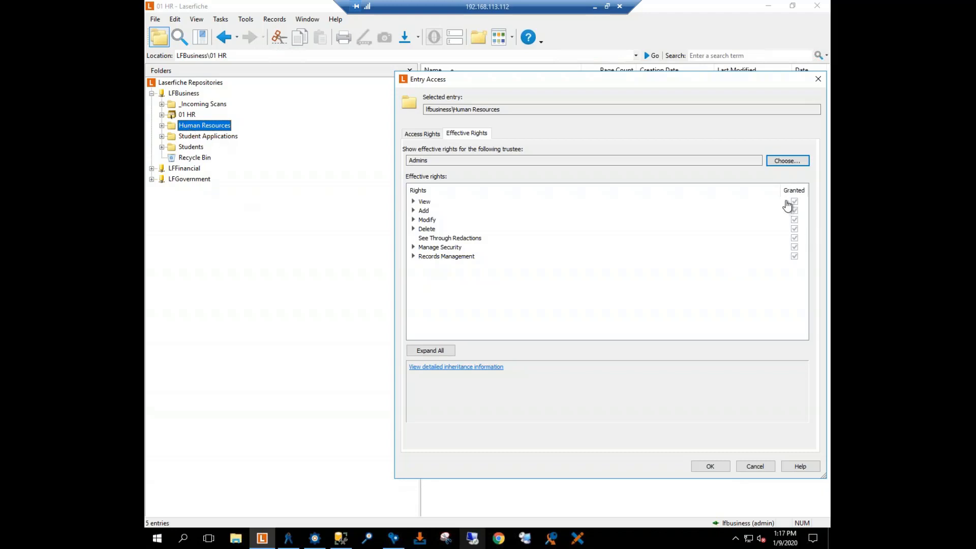
pyautogui.click(755, 466)
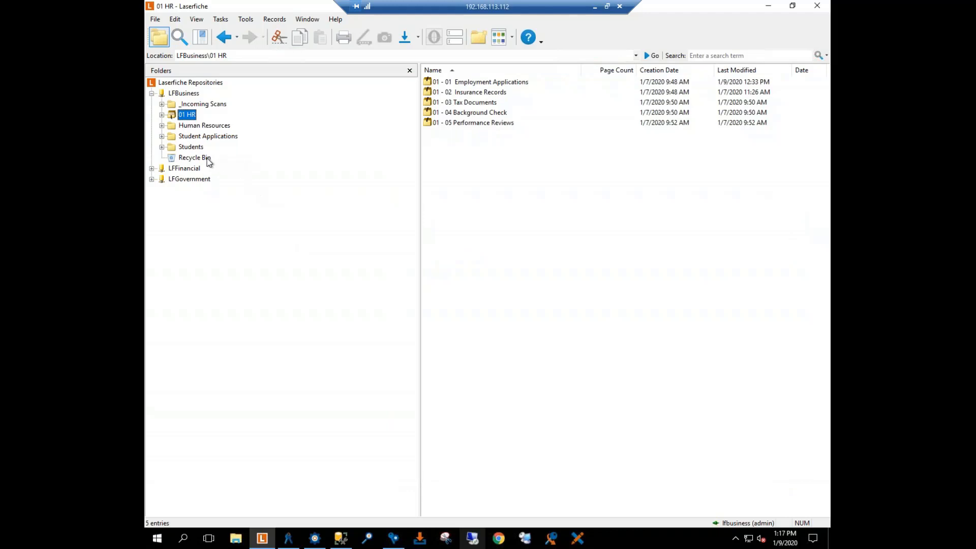
# Step: Expand the 01 HR series and the Human Resources folder to compare their structure, then show the access rights of 01 HR
pyautogui.click(161, 115)
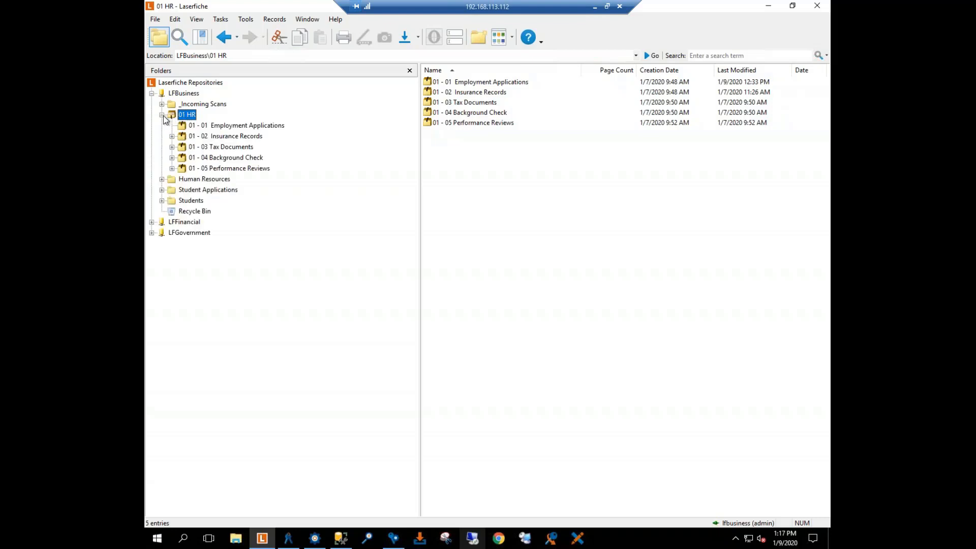
pyautogui.click(162, 179)
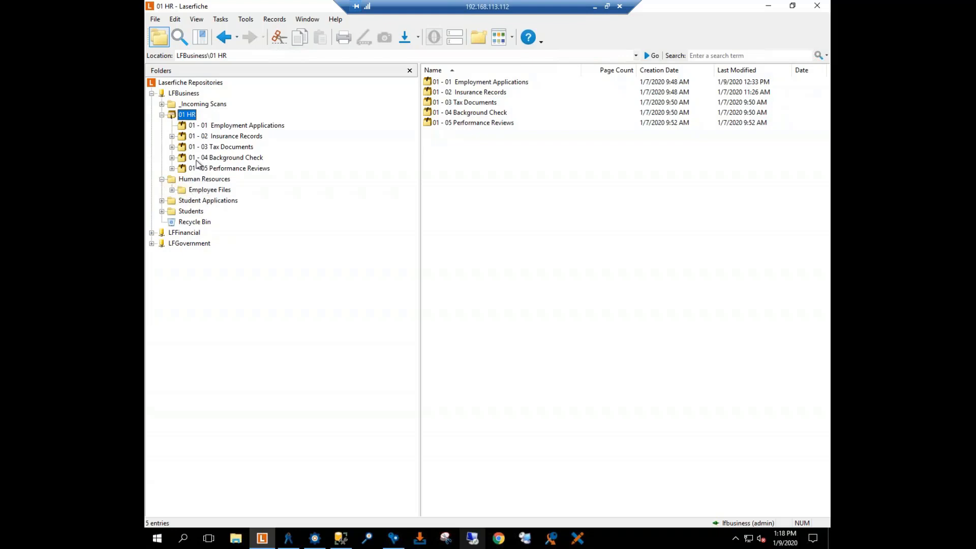
pyautogui.click(162, 115)
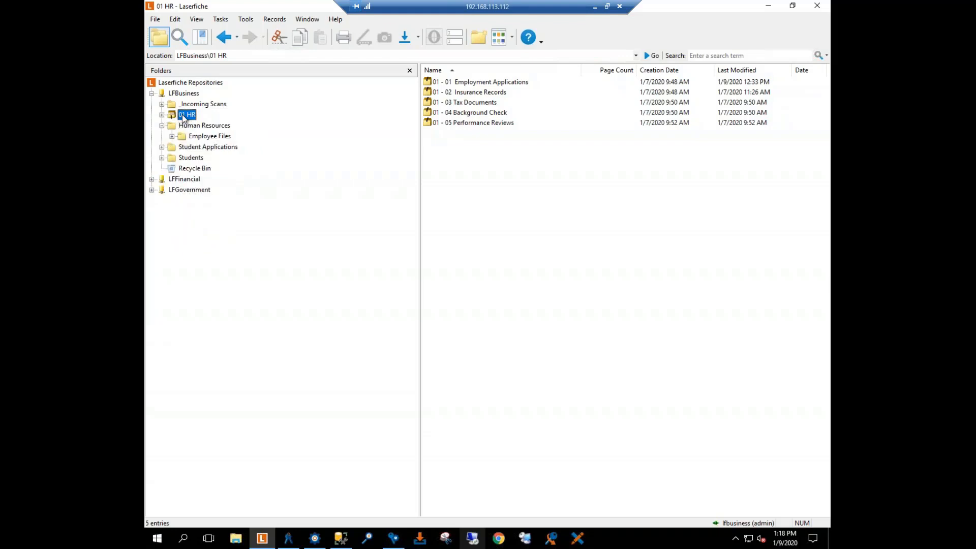
pyautogui.rightClick(183, 116)
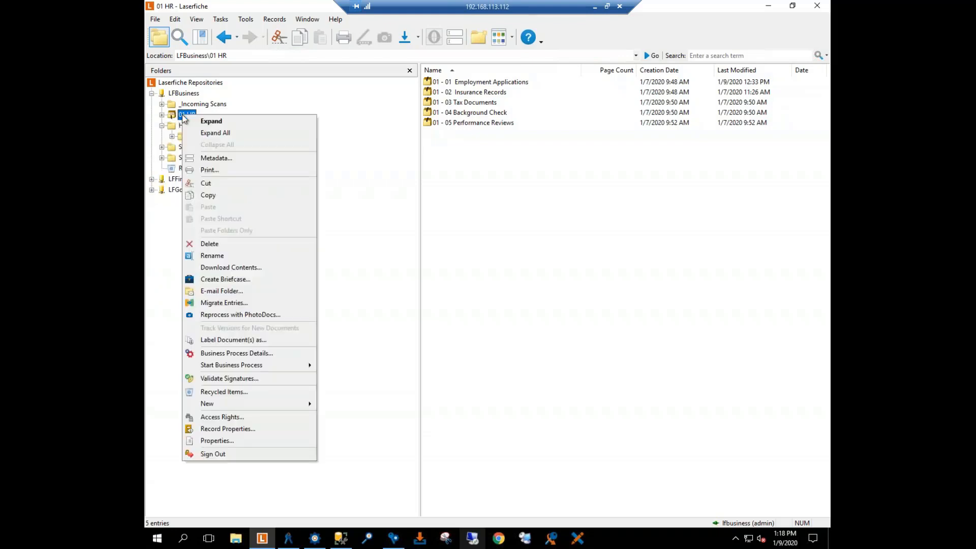
pyautogui.click(224, 417)
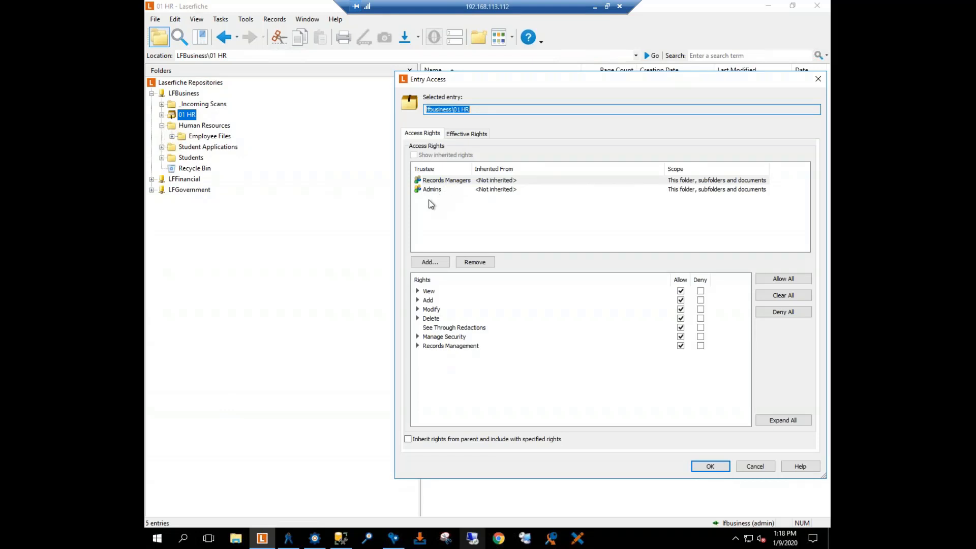
# Step: Add the HR group to the access rights of 01 HR with scope This entry only, deny all rights, and save
pyautogui.click(427, 262)
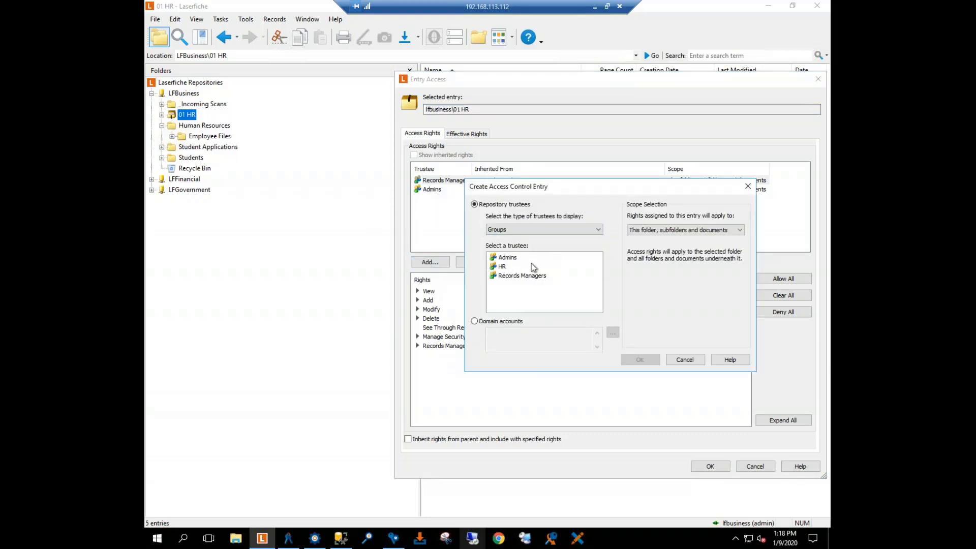
pyautogui.click(504, 267)
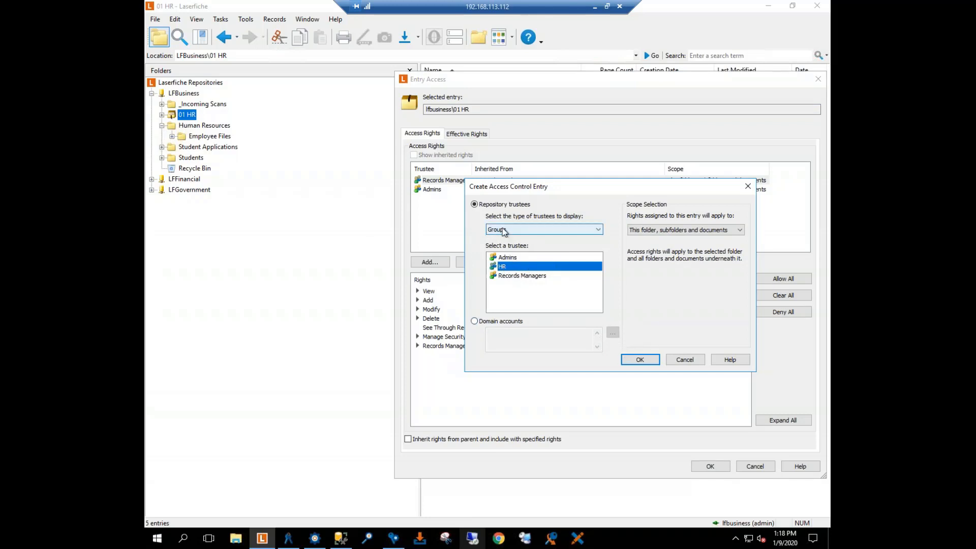
pyautogui.click(639, 360)
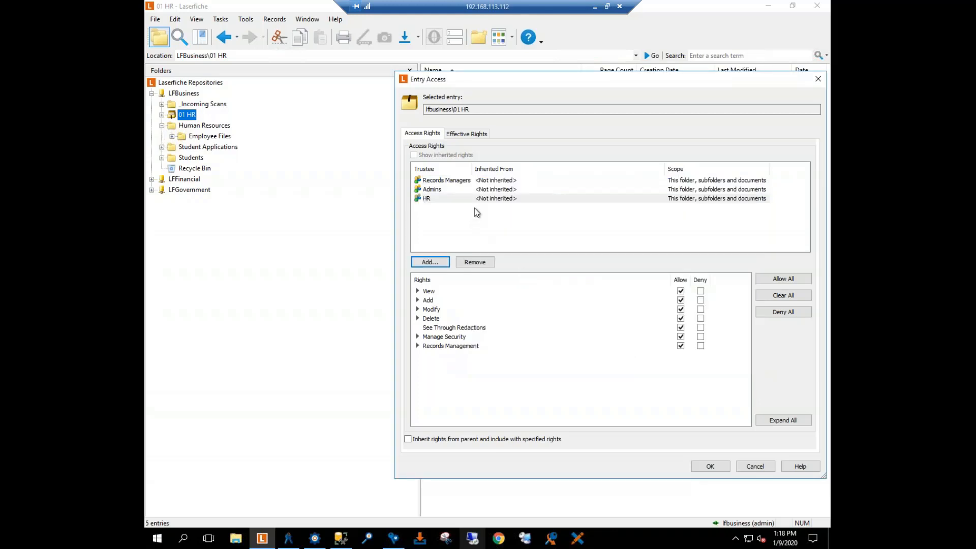
pyautogui.click(687, 200)
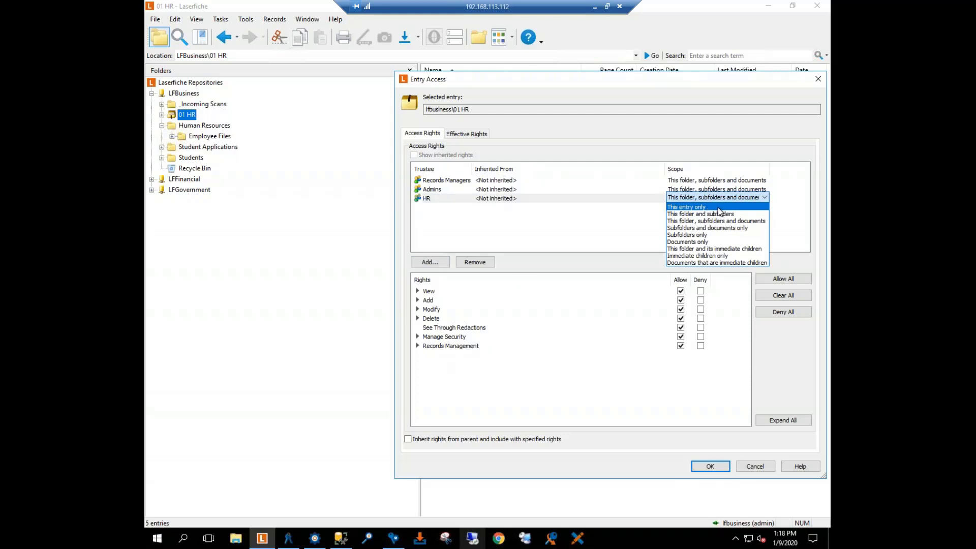
pyautogui.click(717, 207)
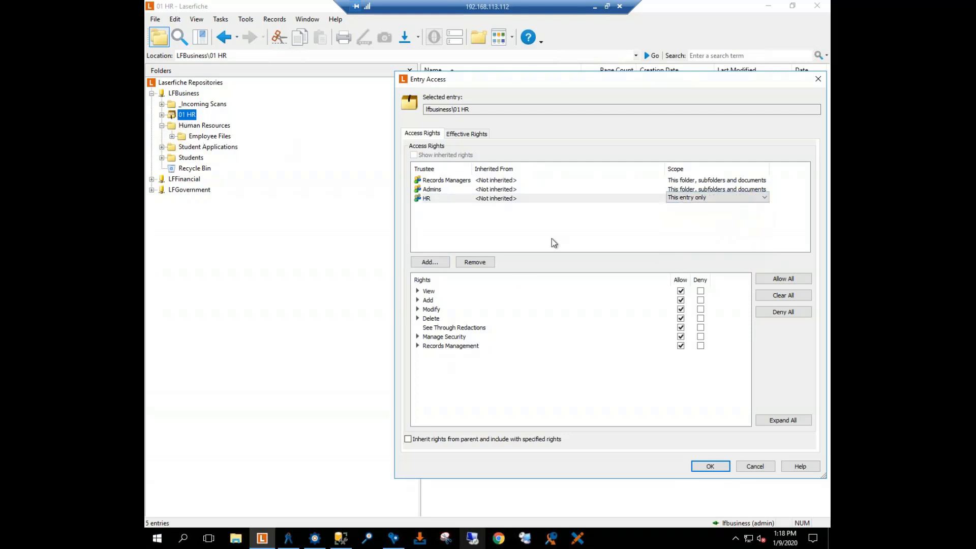
pyautogui.click(781, 311)
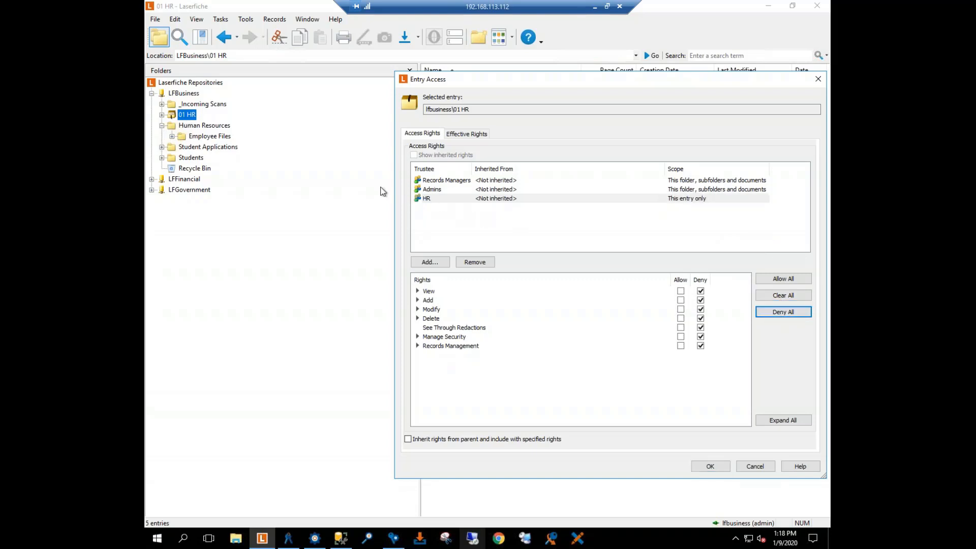
pyautogui.click(712, 469)
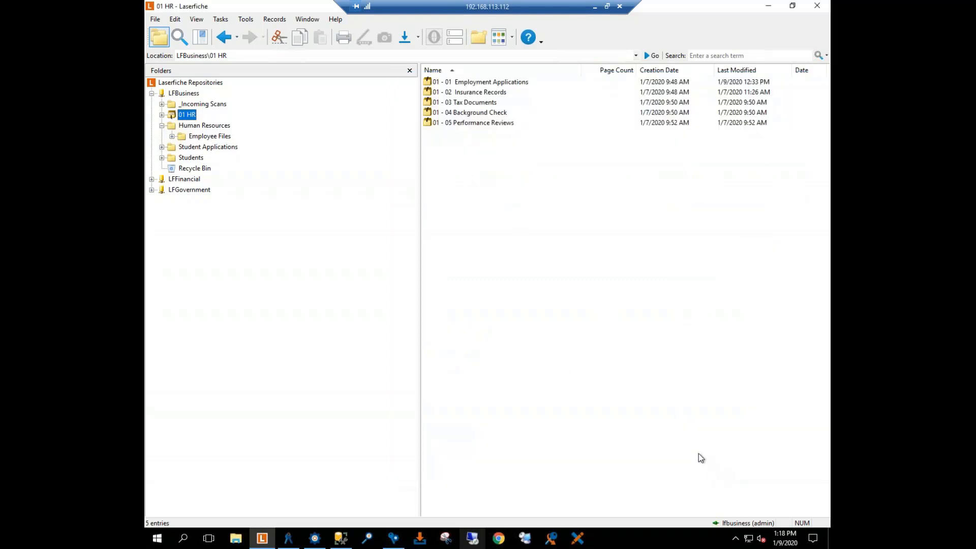
# Step: Try a second HR group entry on 01 HR that allows all rights with scope Subfolders and documents only
pyautogui.rightClick(181, 116)
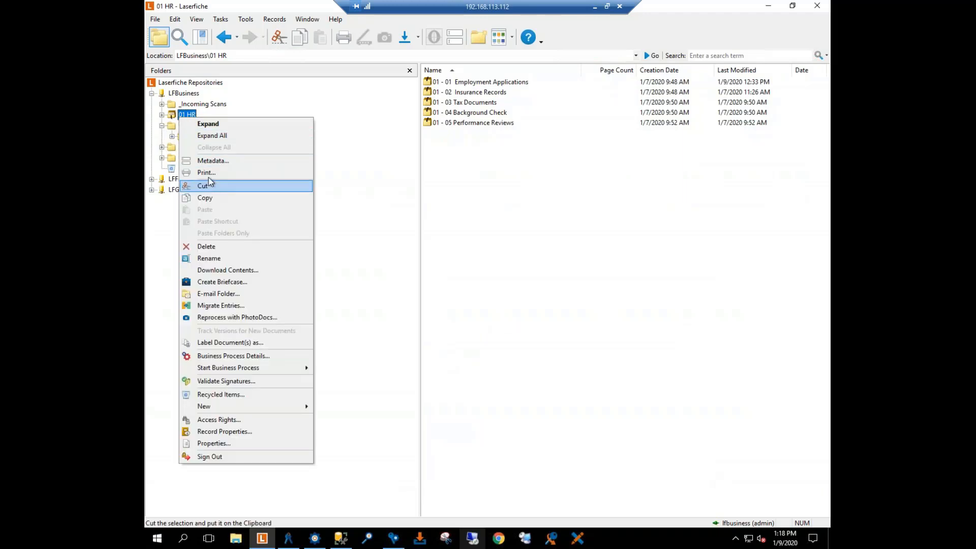
pyautogui.click(222, 418)
pyautogui.click(431, 262)
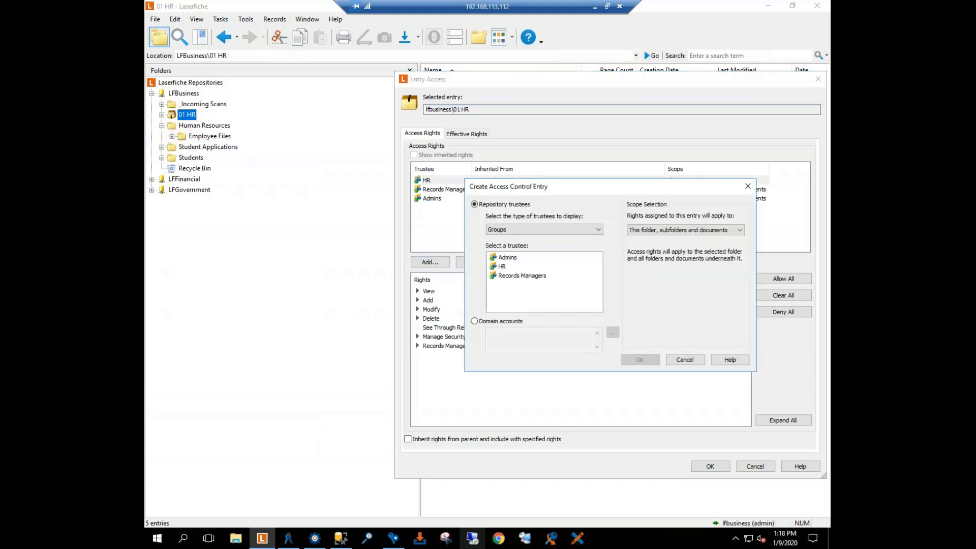
pyautogui.click(505, 266)
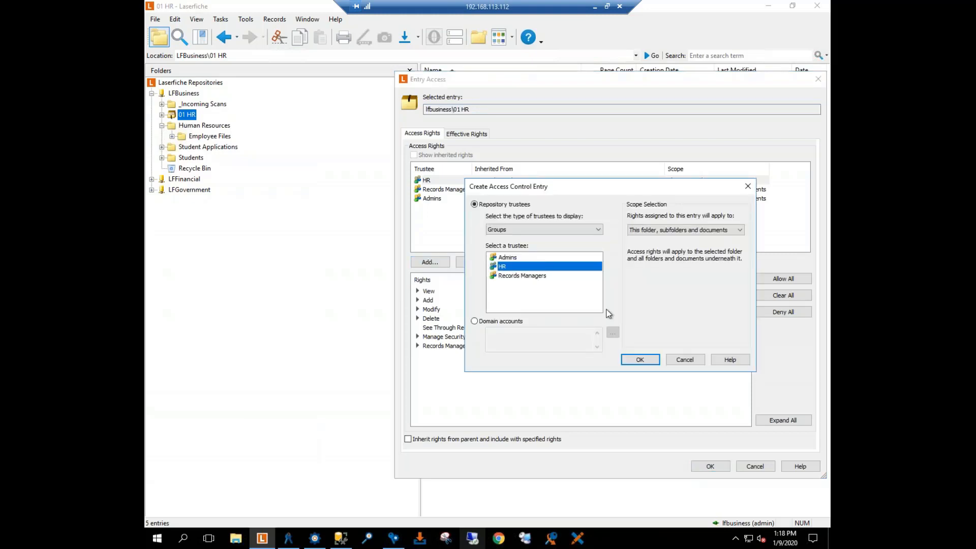
pyautogui.click(639, 359)
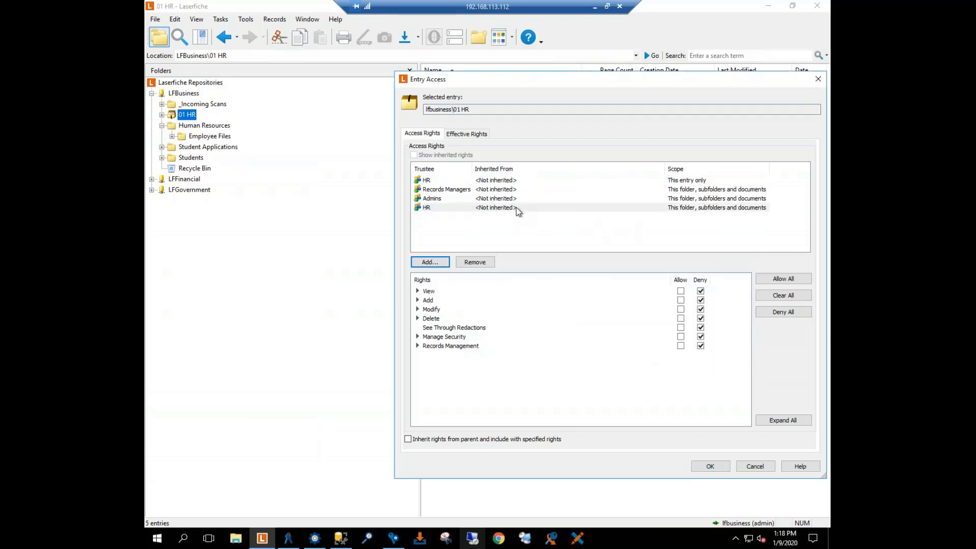
pyautogui.click(778, 279)
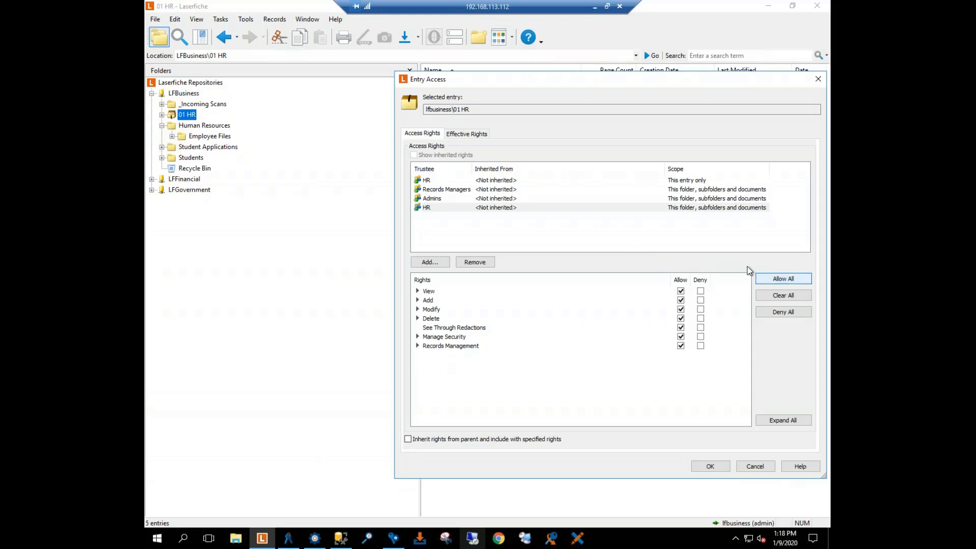
pyautogui.click(717, 208)
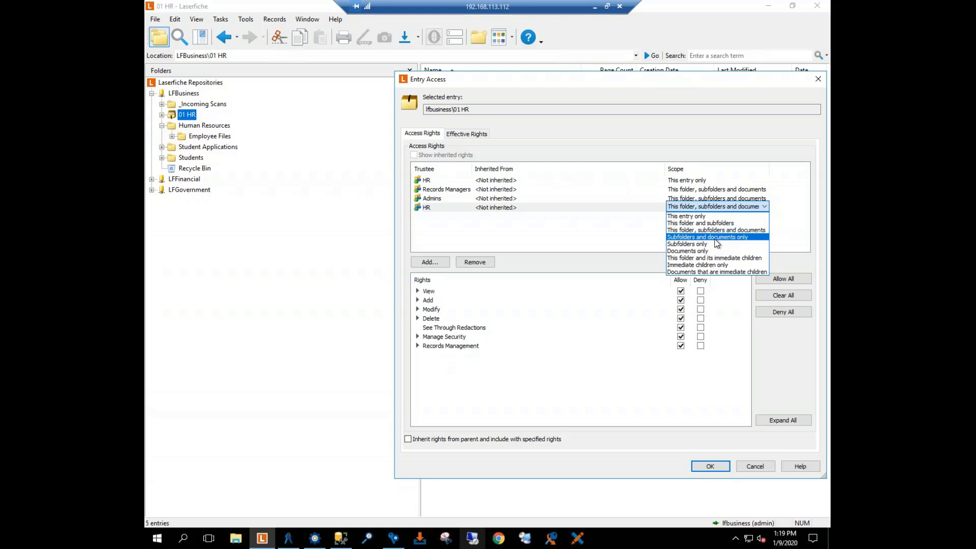
pyautogui.click(716, 237)
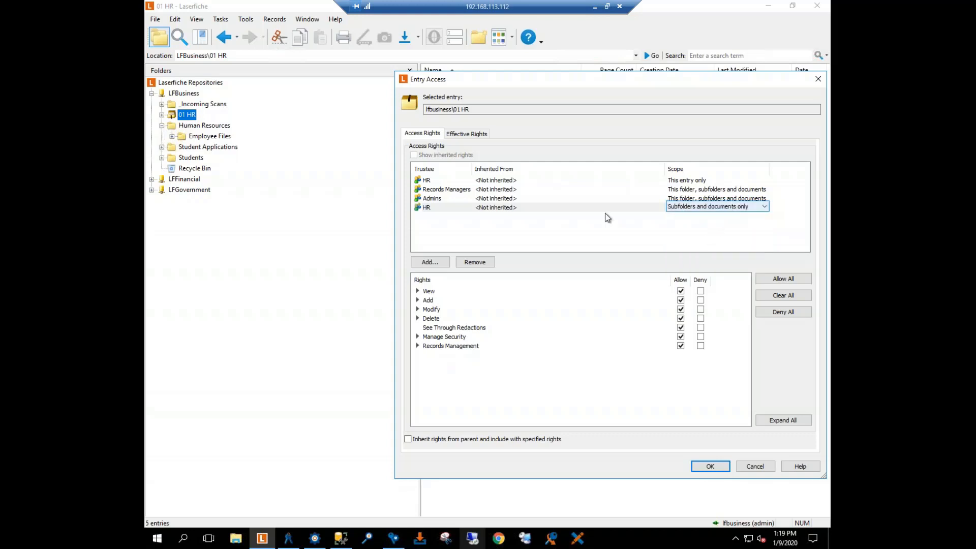
# Step: Remove the HR entry scoped to Subfolders and documents only from 01 HR and save the access rights
pyautogui.click(426, 211)
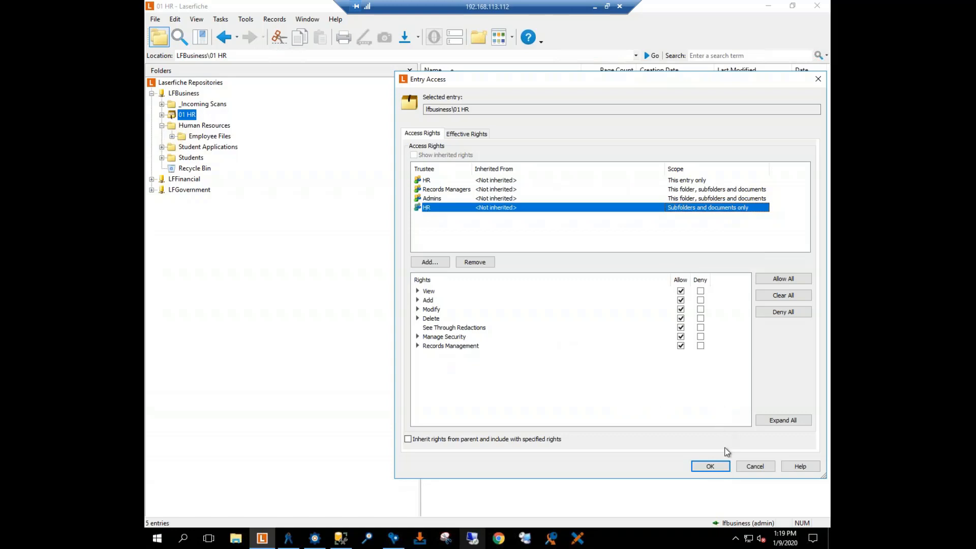
pyautogui.click(472, 262)
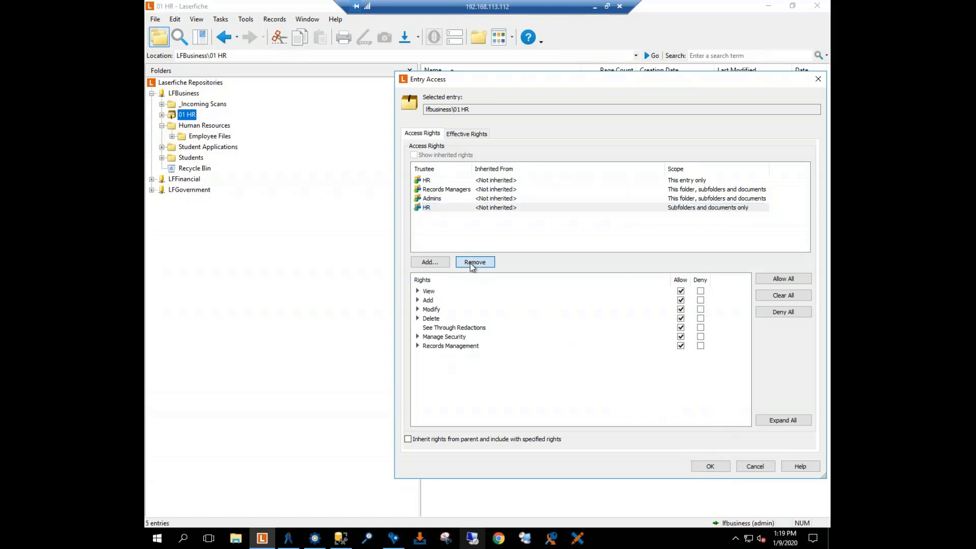
pyautogui.click(706, 466)
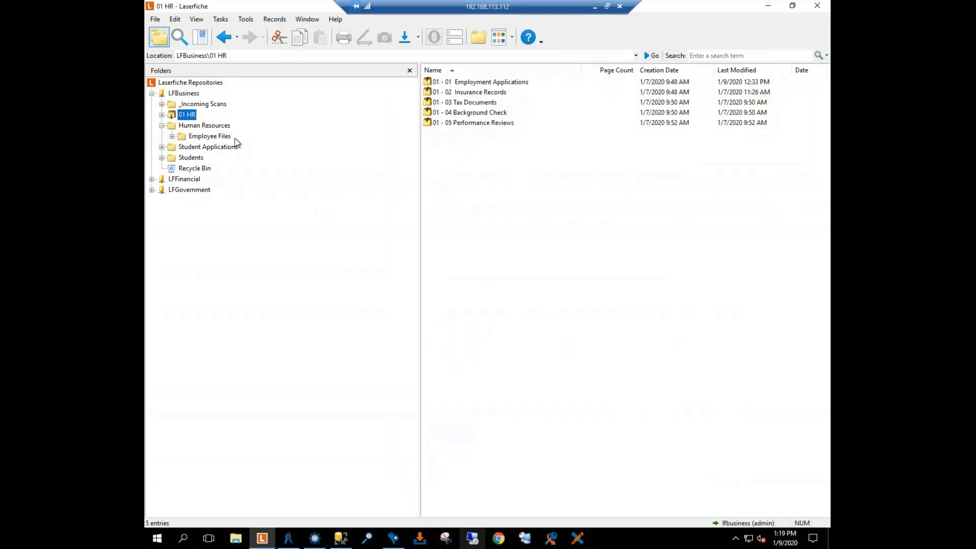
# Step: Sign out of the LFBusiness repository and sign back in with the HR employee's user account
pyautogui.rightClick(176, 94)
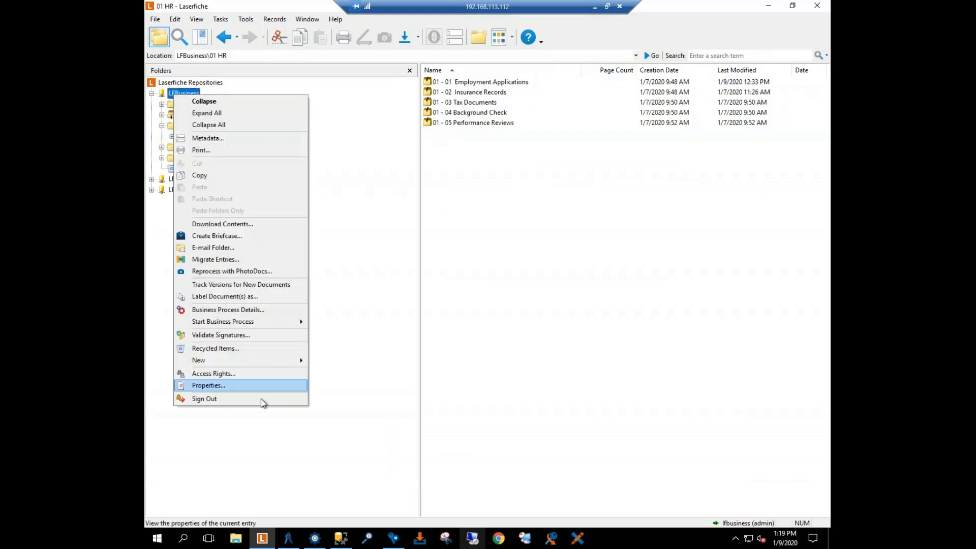
pyautogui.click(232, 401)
pyautogui.rightClick(176, 94)
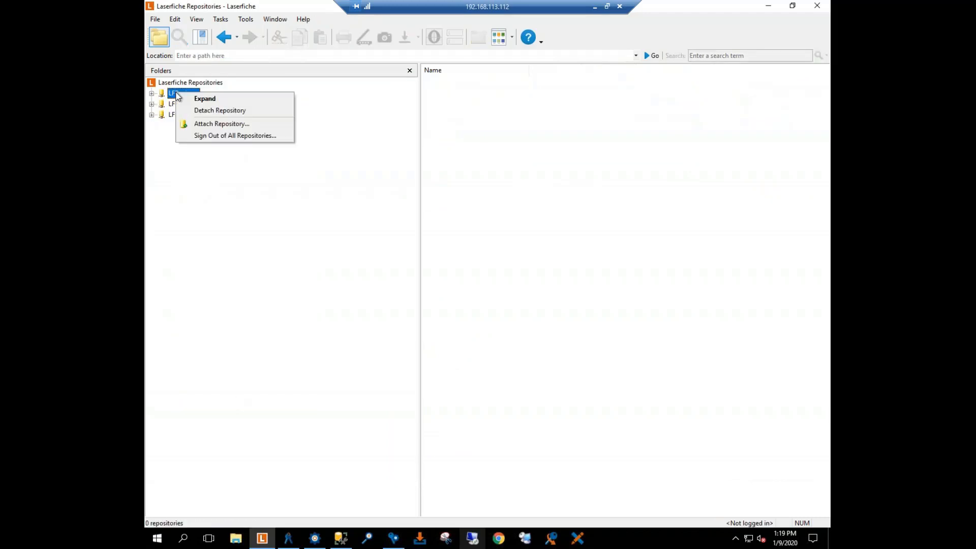
pyautogui.click(179, 98)
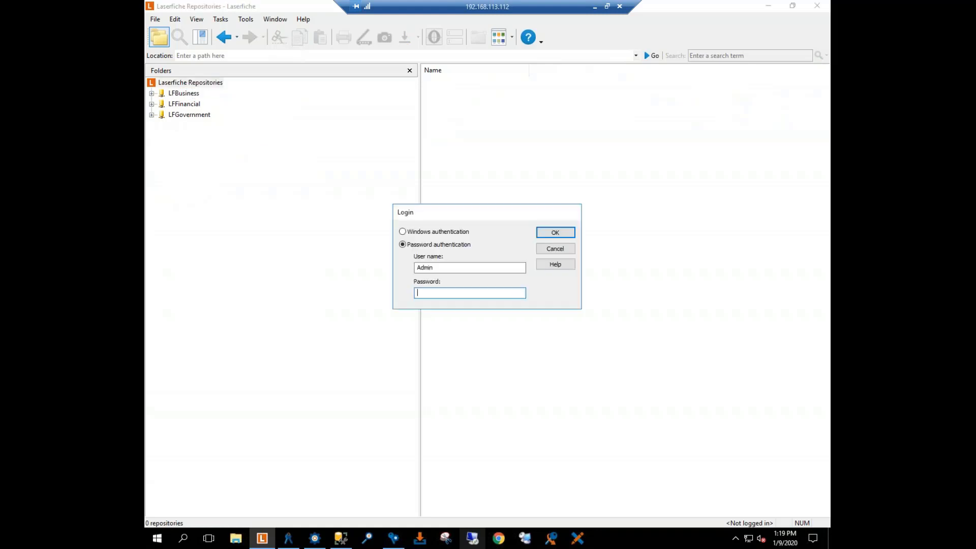
pyautogui.write('Toby')
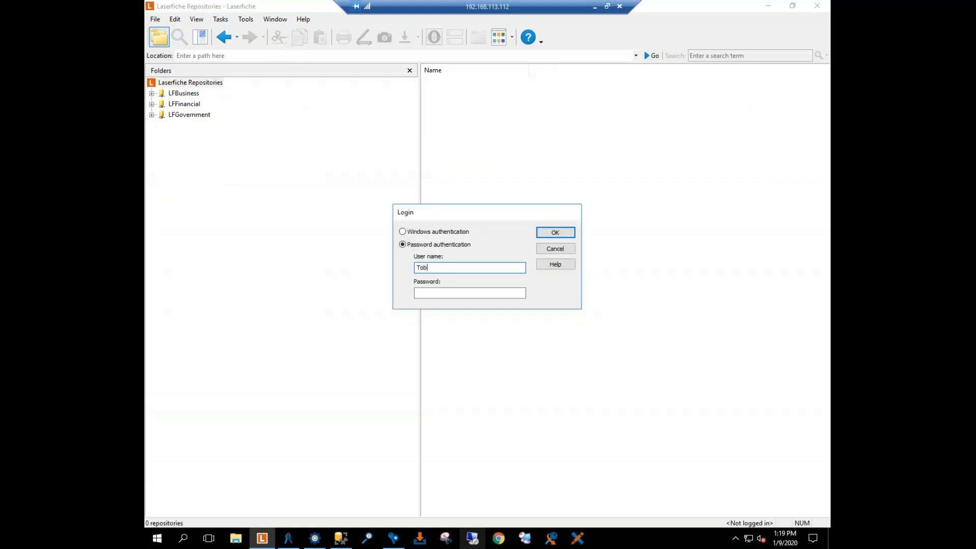
pyautogui.press('Return')
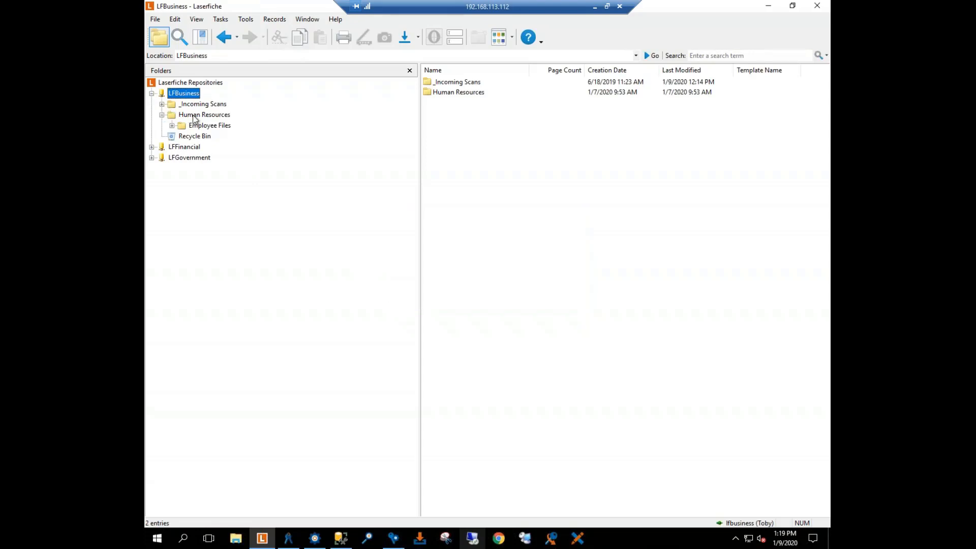
# Step: Browse the Human Resources folder to the last employee's folder in Employee Files and try to open the Insurance Card document
pyautogui.click(194, 117)
pyautogui.click(202, 127)
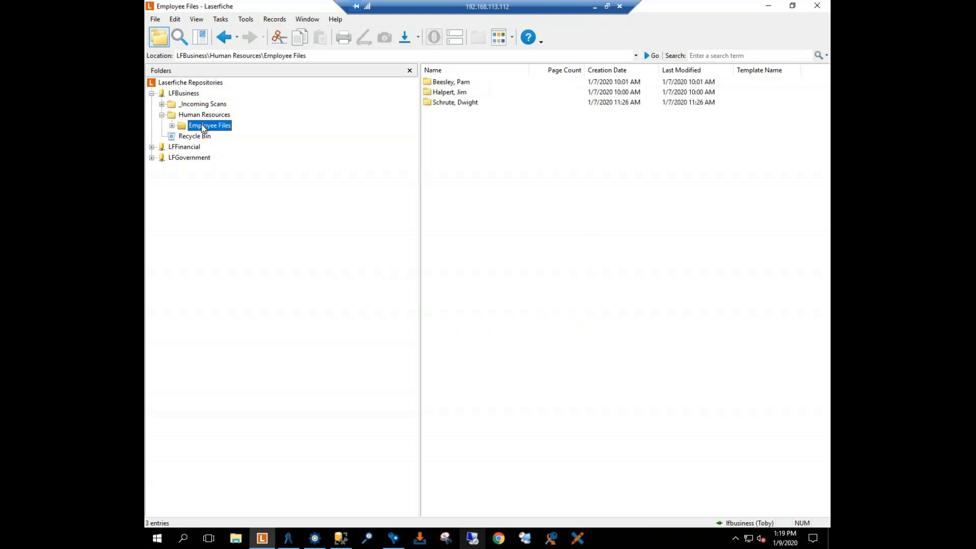
pyautogui.click(172, 126)
pyautogui.click(218, 159)
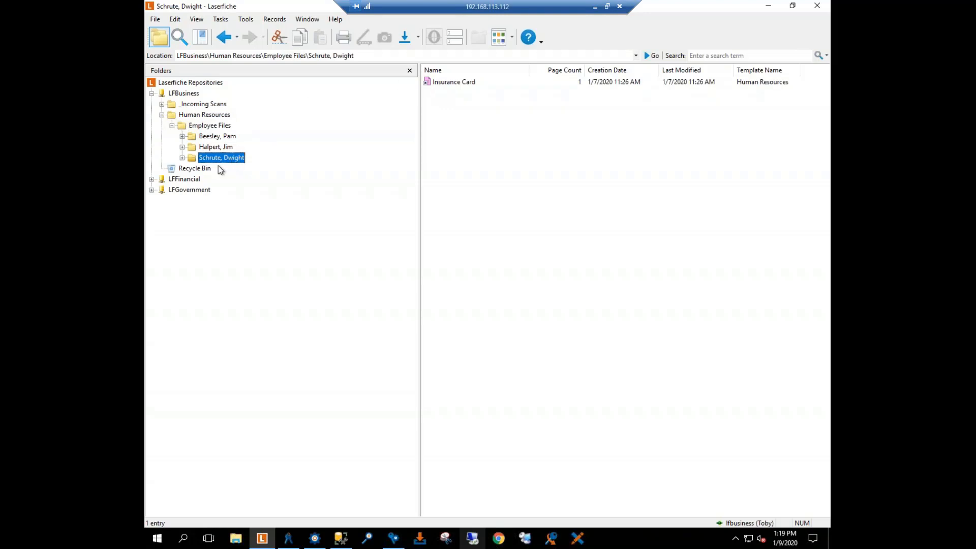
pyautogui.doubleClick(454, 83)
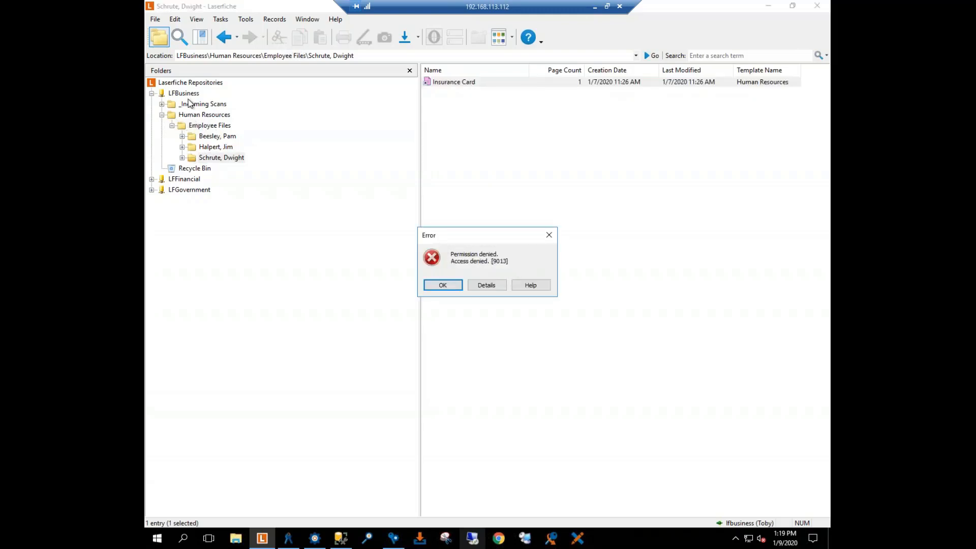
pyautogui.click(547, 237)
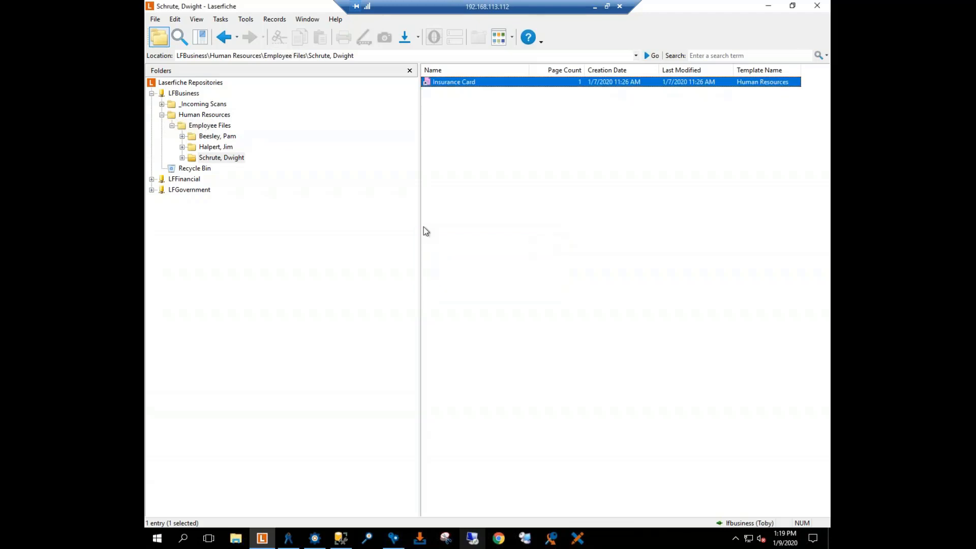
# Step: Sign out of LFBusiness and sign back in as Admin, entering the account password
pyautogui.rightClick(174, 95)
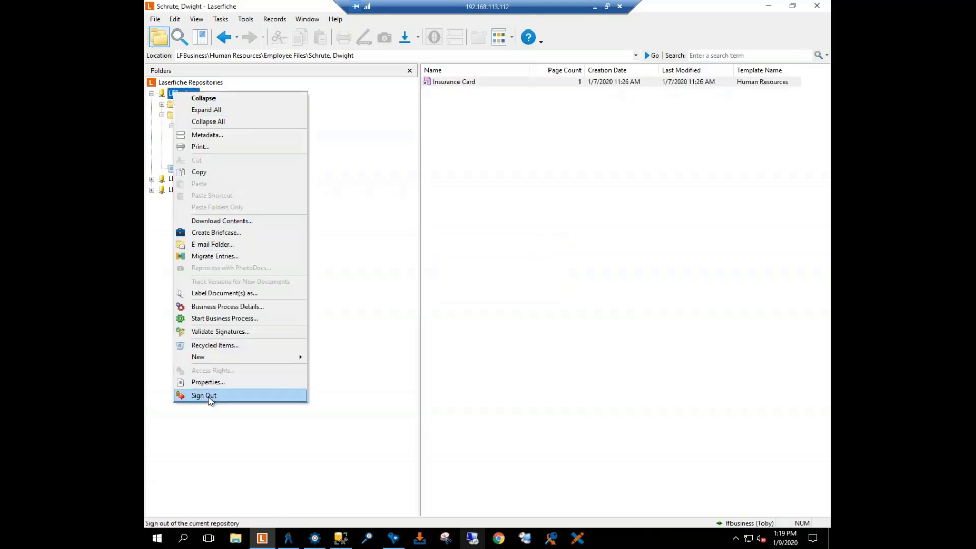
pyautogui.click(209, 397)
pyautogui.doubleClick(186, 96)
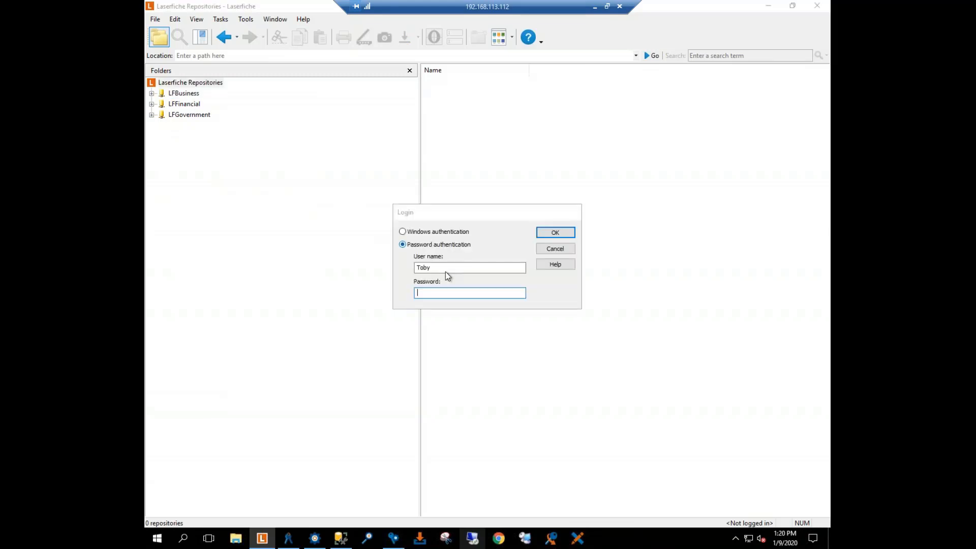
pyautogui.doubleClick(445, 271)
pyautogui.write('Admin')
pyautogui.press('Tab')
pyautogui.write('a')
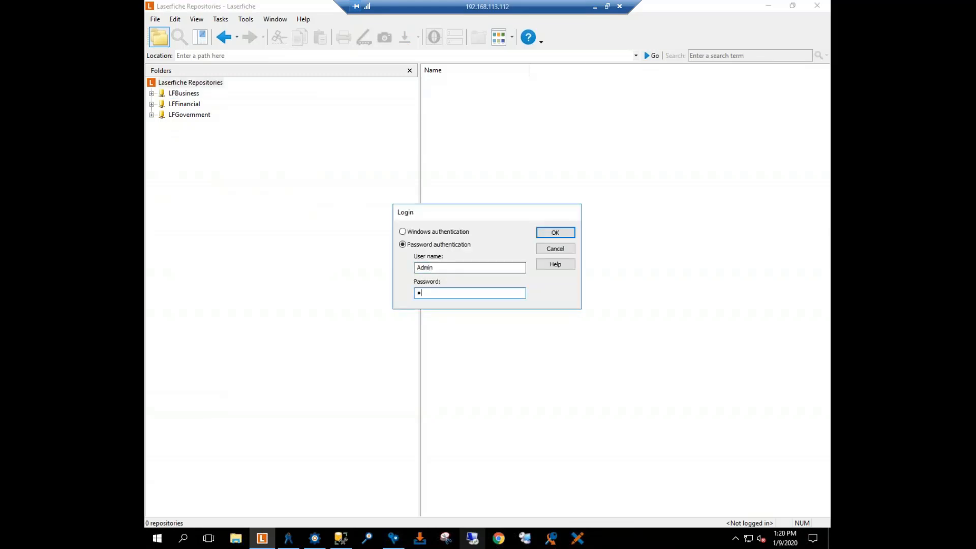
pyautogui.press('Return')
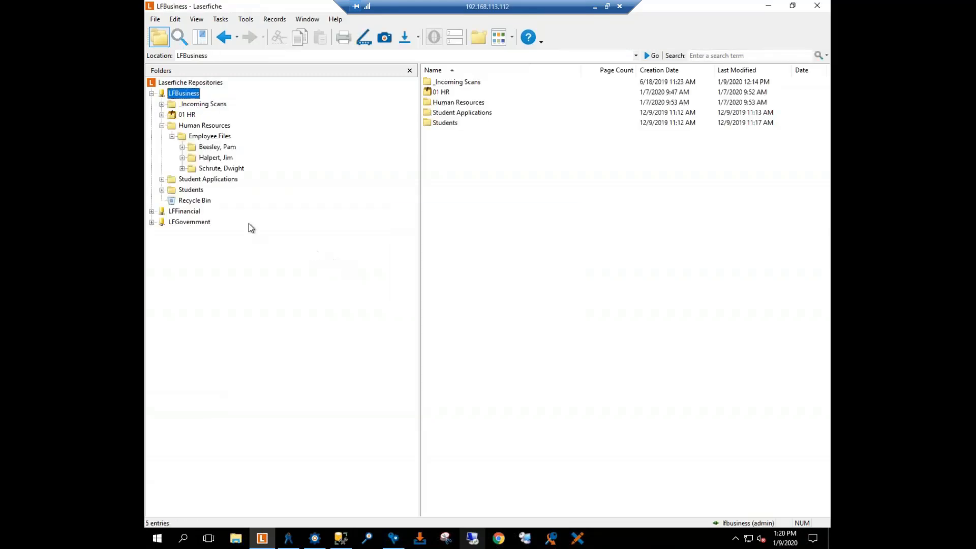
# Step: Add an HR group entry to the 01 HR access rights, scoped to Subfolders and documents only with all rights allowed, and save
pyautogui.rightClick(188, 101)
pyautogui.press('Escape')
pyautogui.rightClick(188, 118)
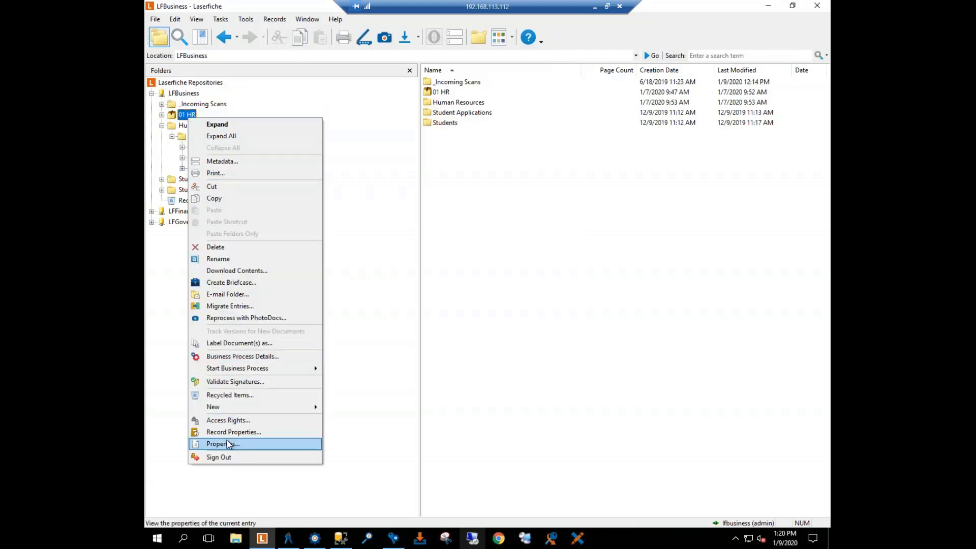
pyautogui.click(224, 420)
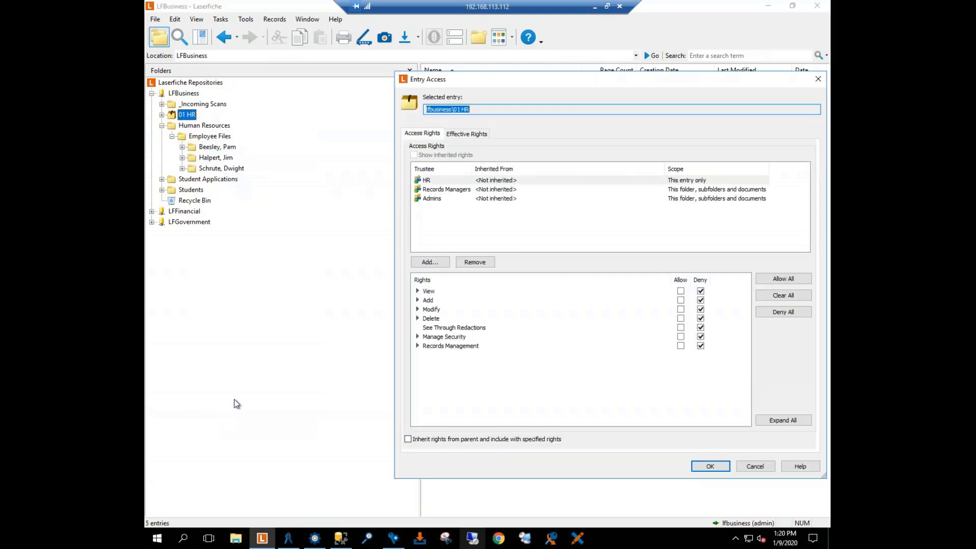
pyautogui.click(430, 263)
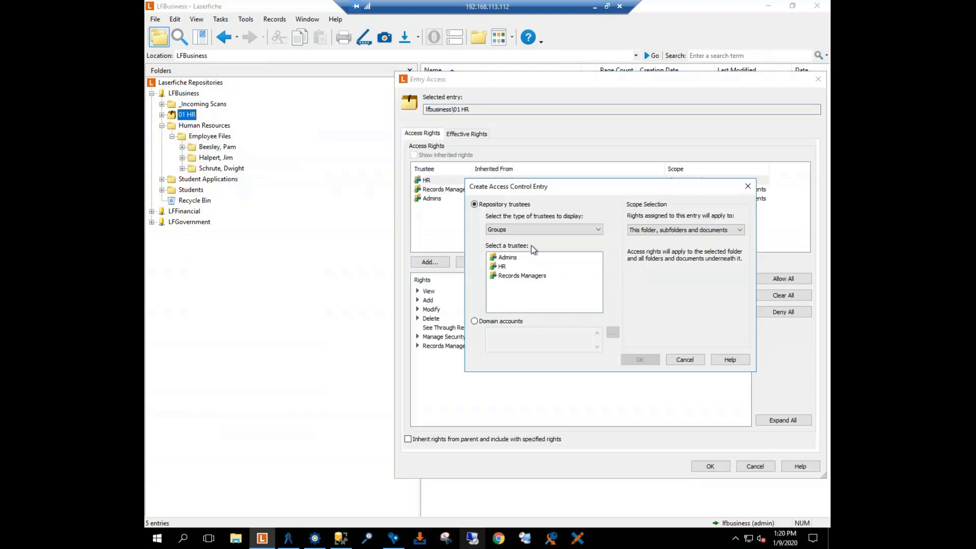
pyautogui.doubleClick(535, 266)
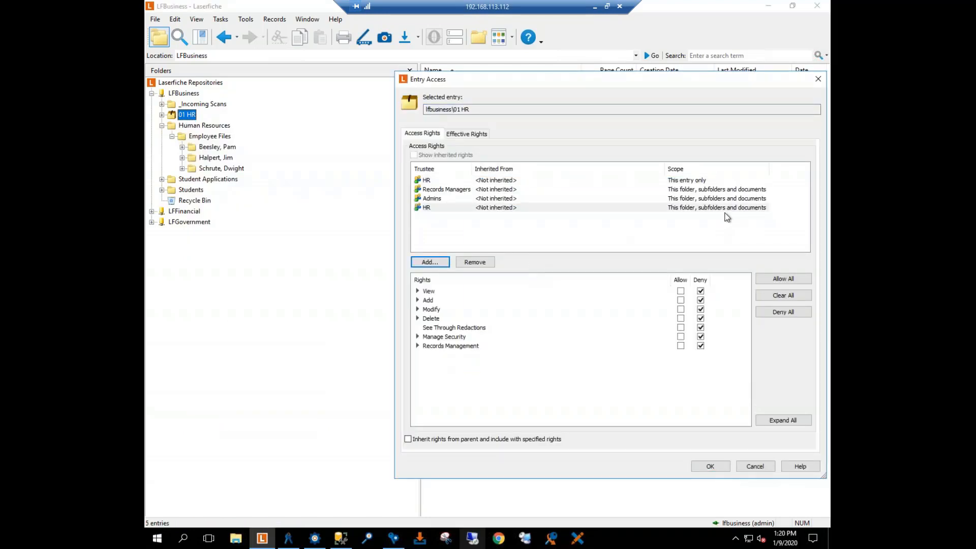
pyautogui.click(744, 208)
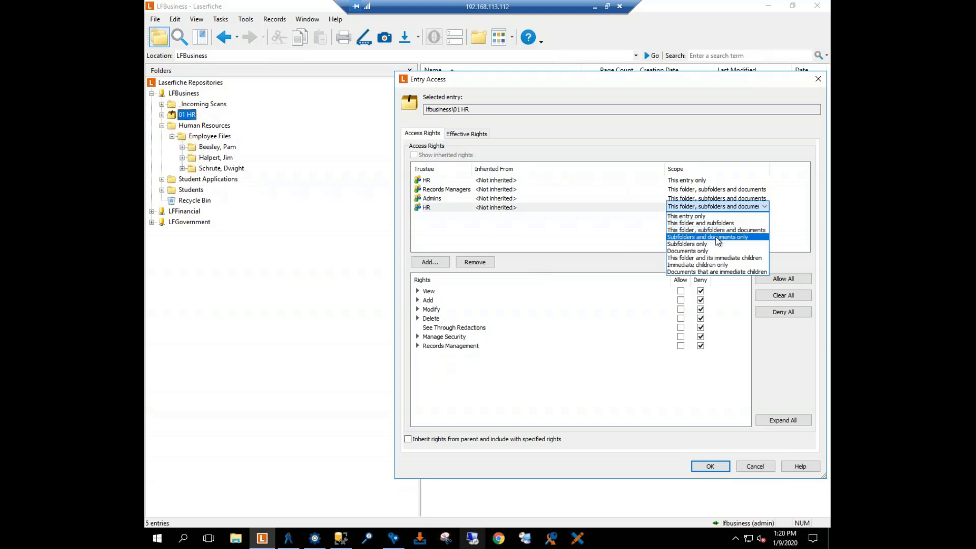
pyautogui.click(717, 237)
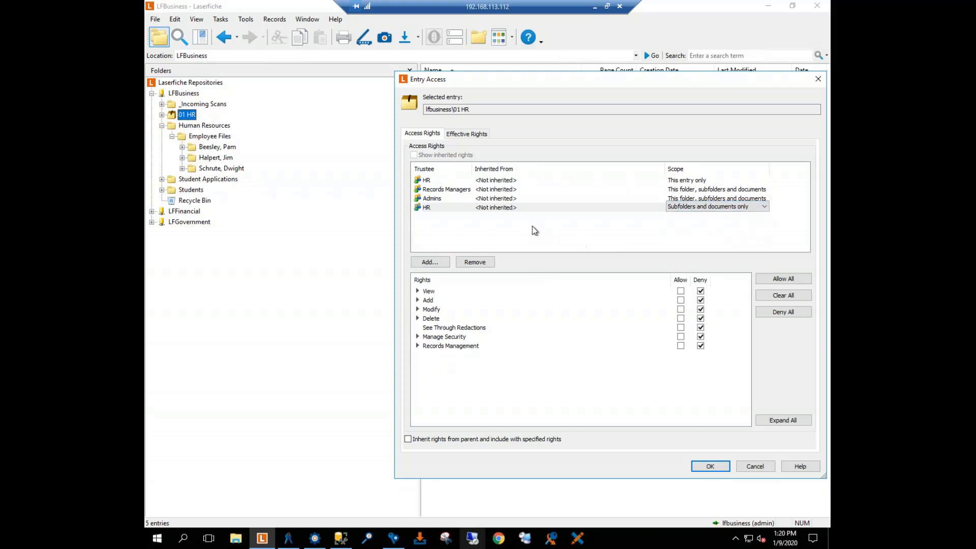
pyautogui.click(789, 282)
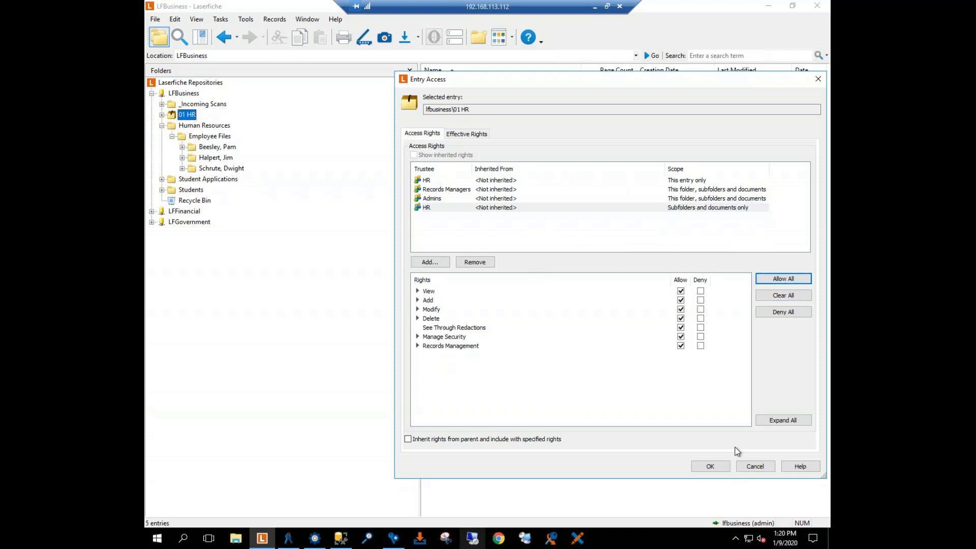
pyautogui.click(719, 466)
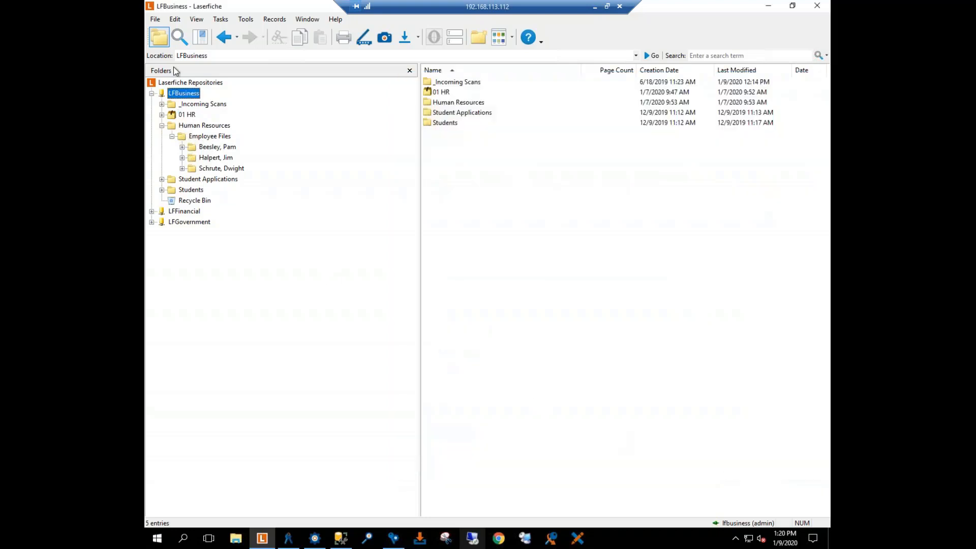
# Step: Sign out of LFBusiness as the administrator and sign back in under the HR employee's user name
pyautogui.rightClick(180, 95)
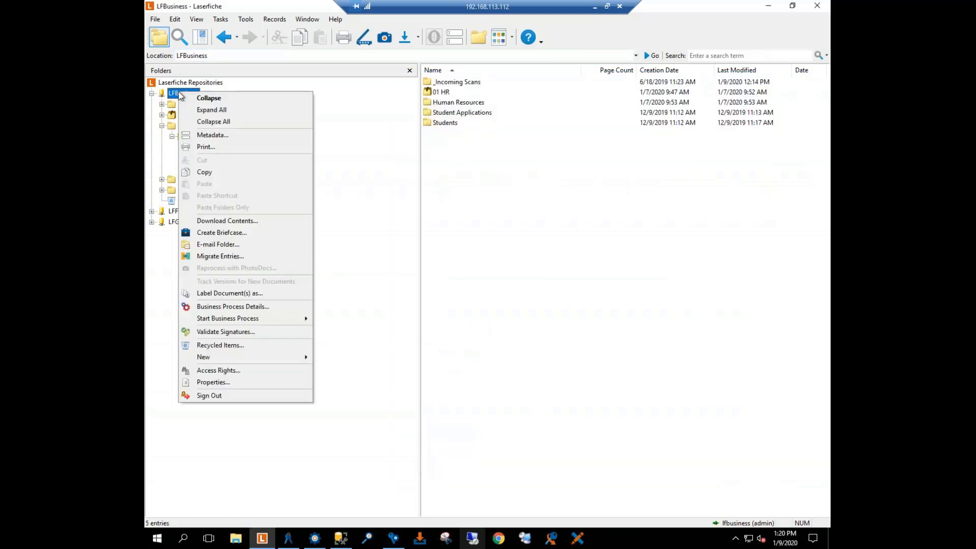
pyautogui.click(213, 395)
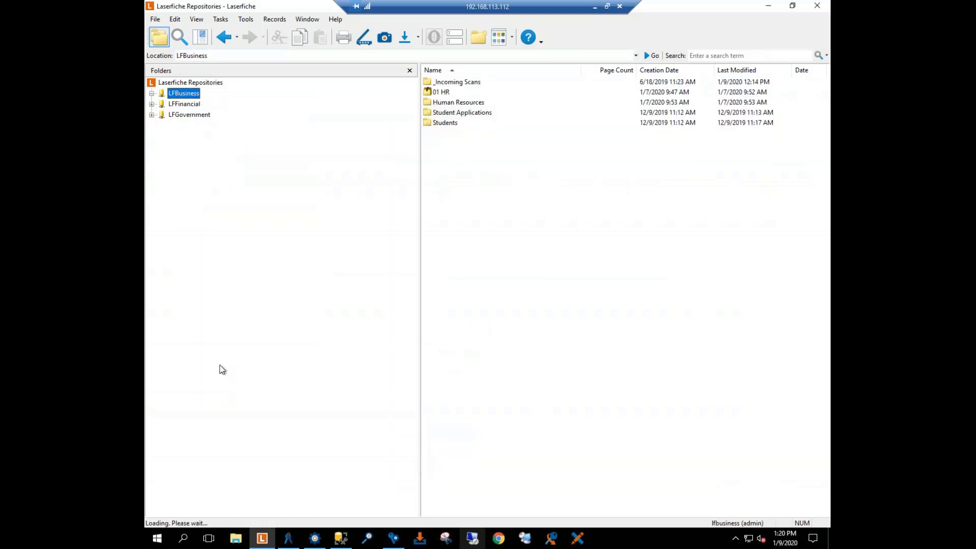
pyautogui.doubleClick(178, 94)
pyautogui.hotkey('shift', 'Tab')
pyautogui.write('To')
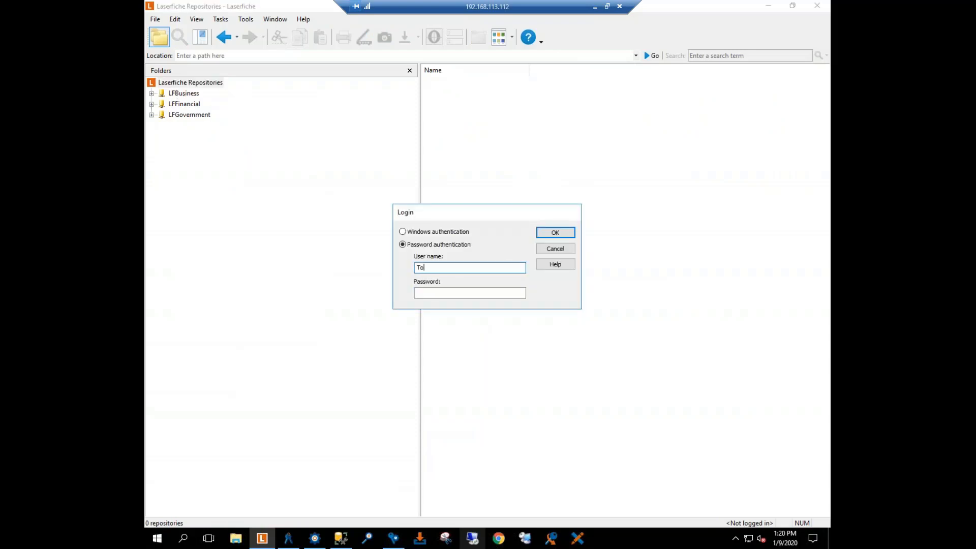
pyautogui.press('Tab')
pyautogui.press('Return')
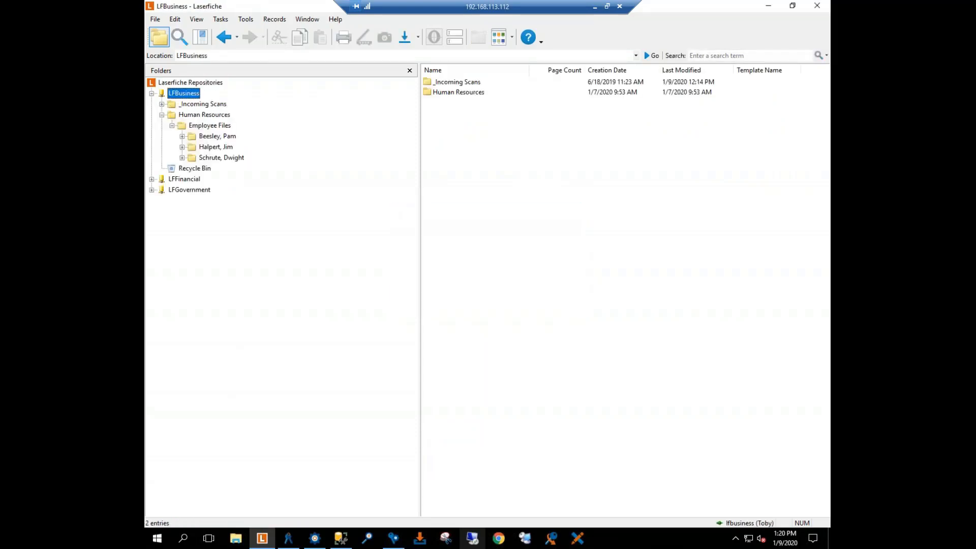
# Step: Open the Insurance Card document in the last employee's folder, review its metadata fields, and close it
pyautogui.click(221, 157)
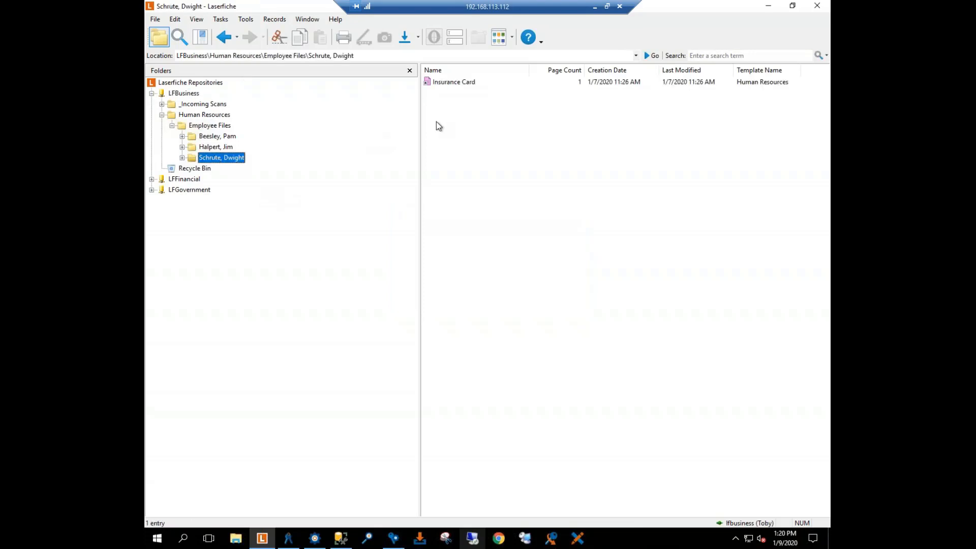
pyautogui.doubleClick(456, 83)
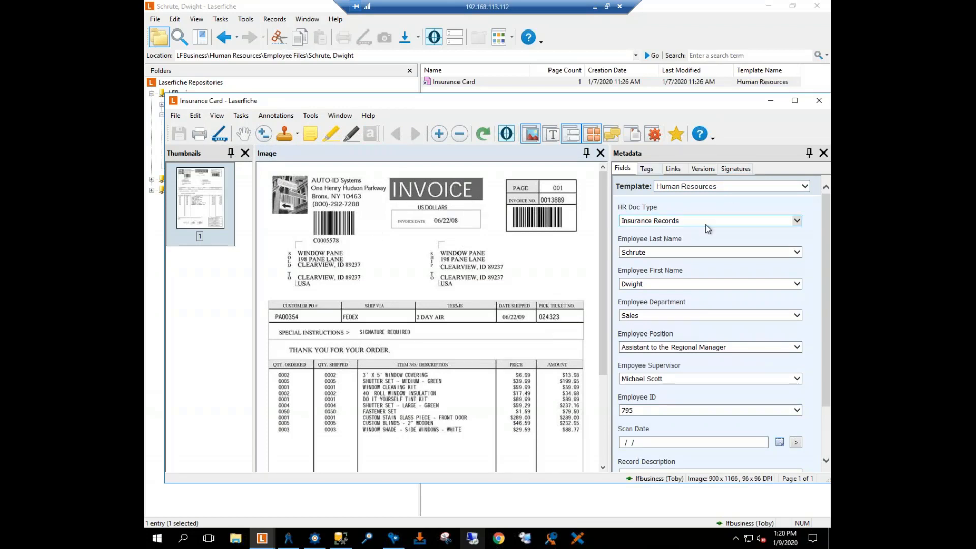
pyautogui.scroll(-3, 718, 292)
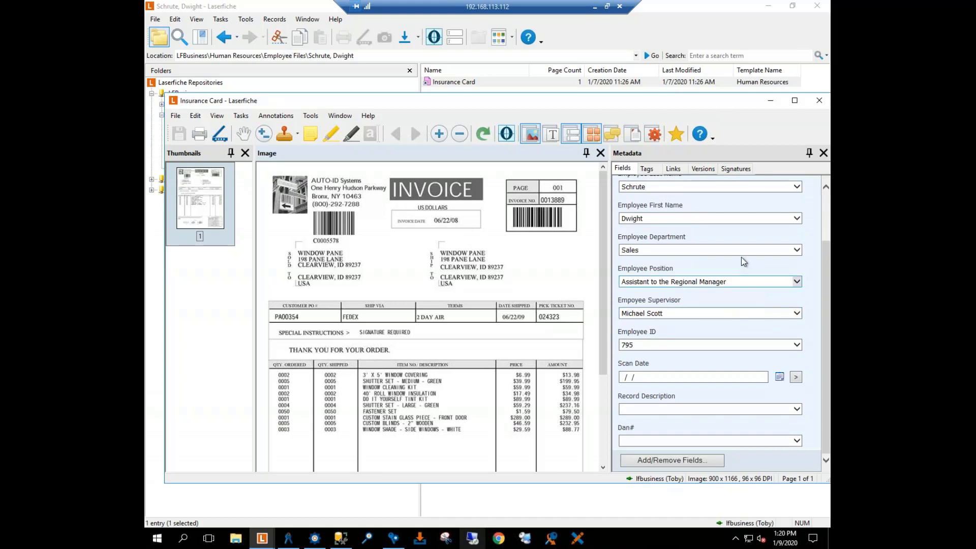
pyautogui.click(819, 104)
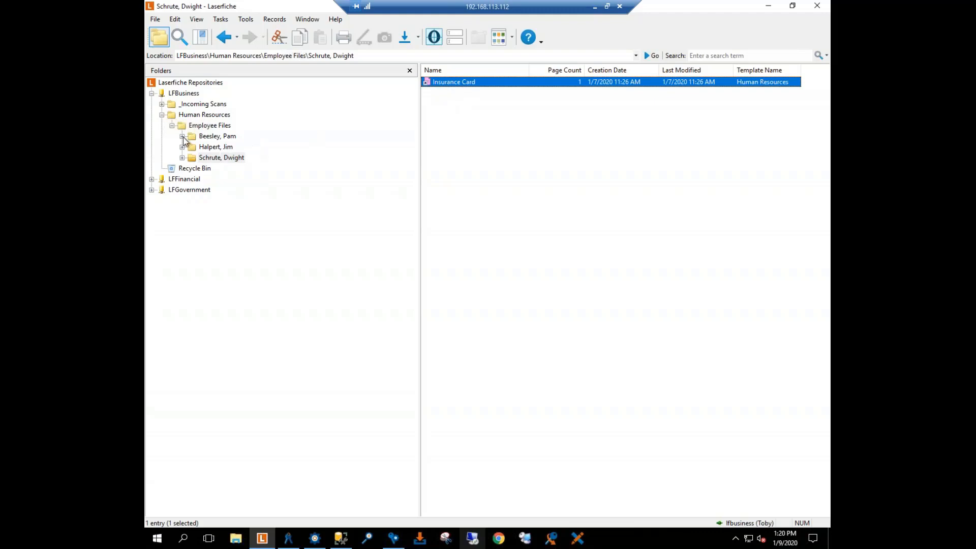
# Step: Sign out of the HR employee's session and sign back in to LFBusiness as Admin
pyautogui.rightClick(189, 105)
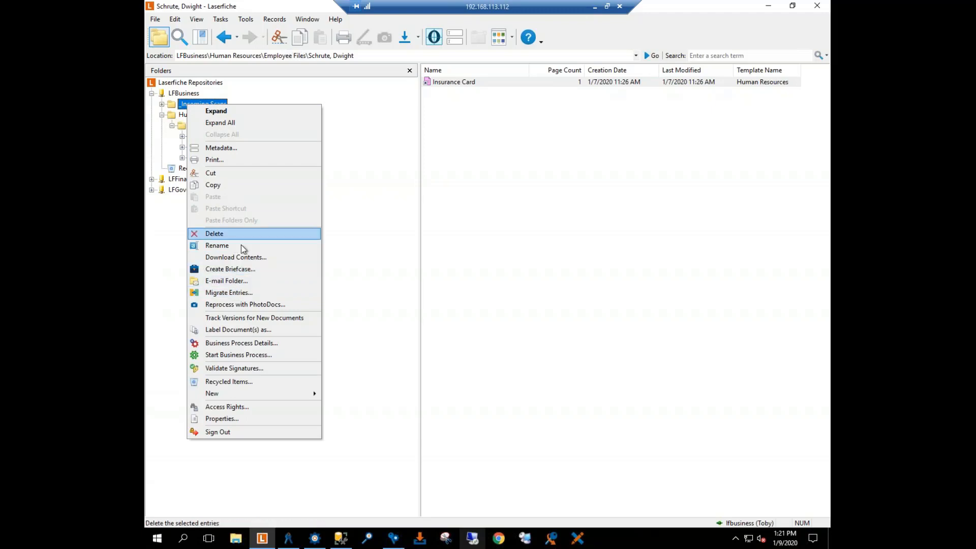
pyautogui.click(223, 432)
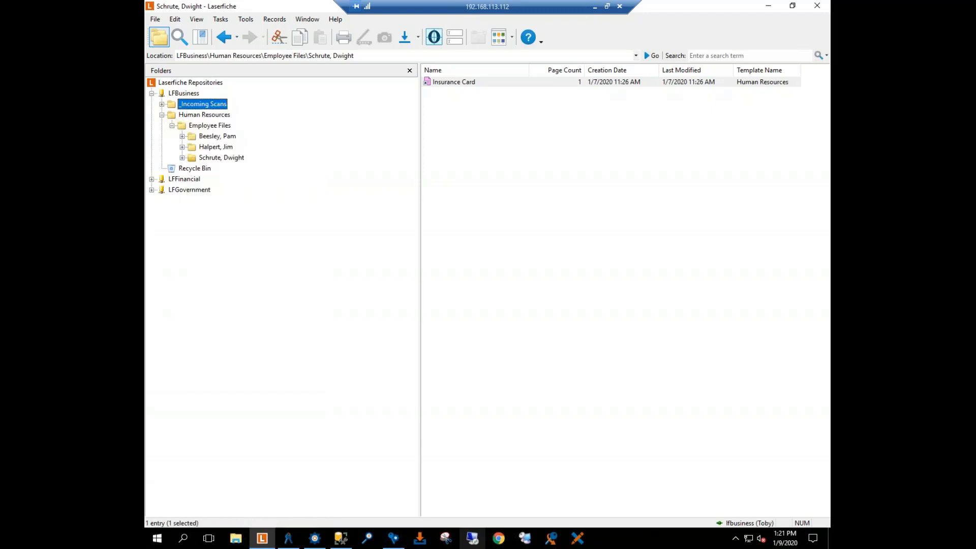
pyautogui.doubleClick(186, 93)
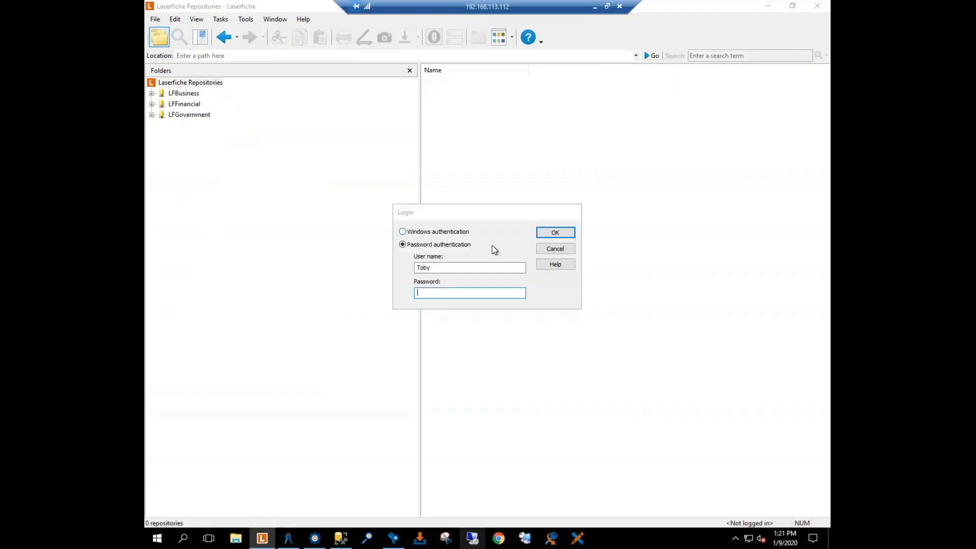
pyautogui.doubleClick(446, 269)
pyautogui.write('Admin')
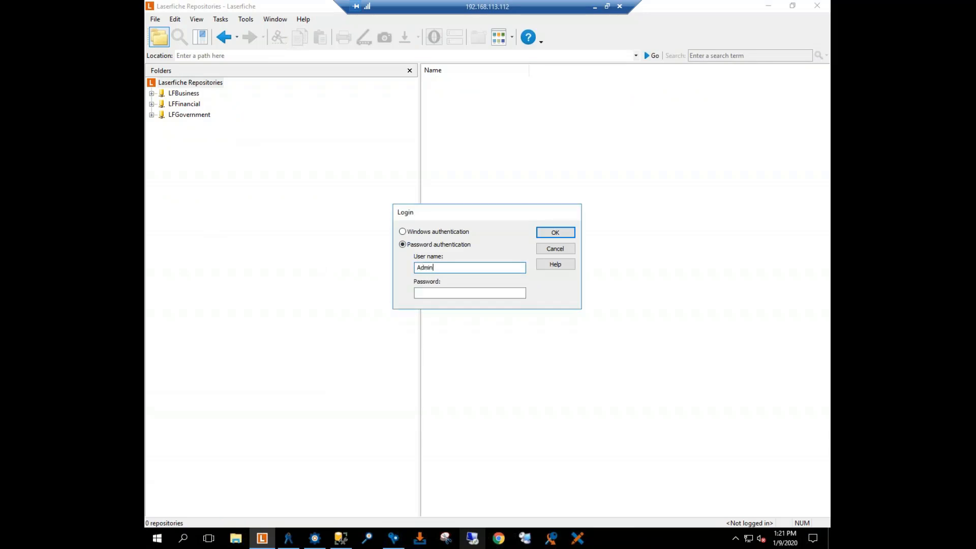
pyautogui.press('Tab')
pyautogui.press('Return')
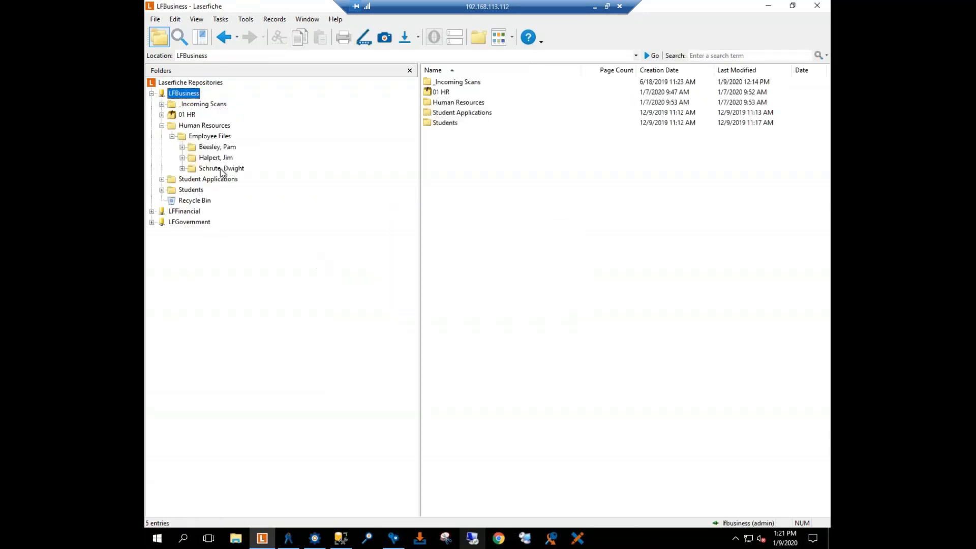
# Step: Collapse the Human Resources folder and review the Records Managers group's access rights on it
pyautogui.click(162, 126)
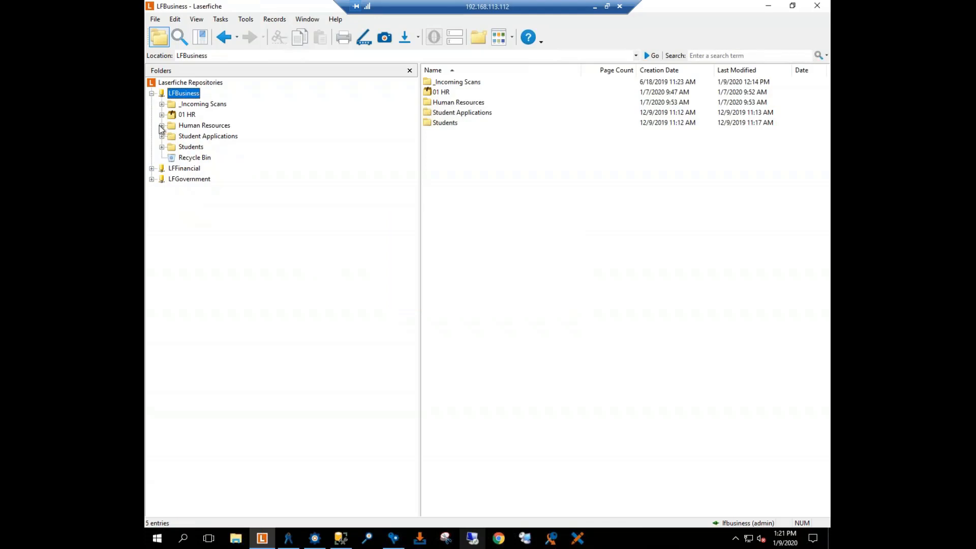
pyautogui.rightClick(202, 127)
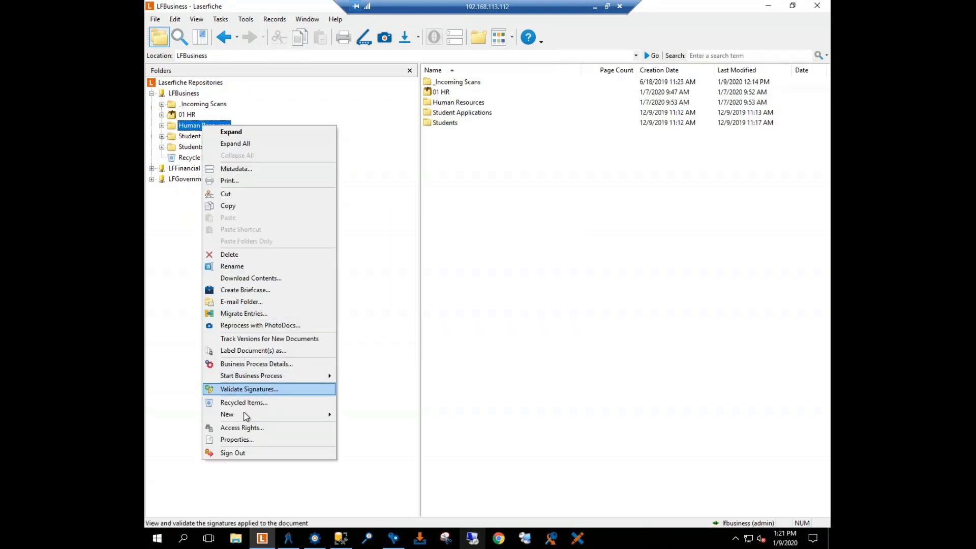
pyautogui.click(240, 427)
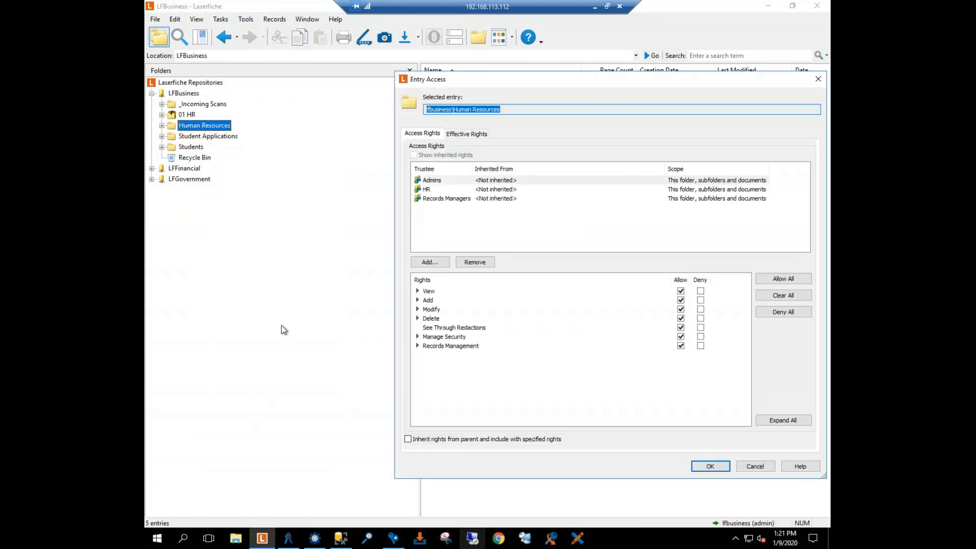
pyautogui.click(431, 199)
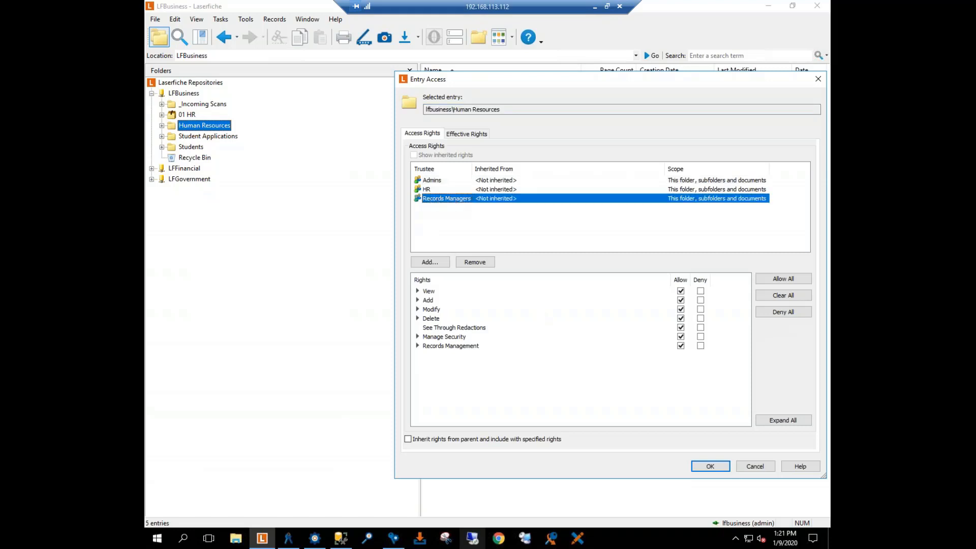
pyautogui.click(711, 467)
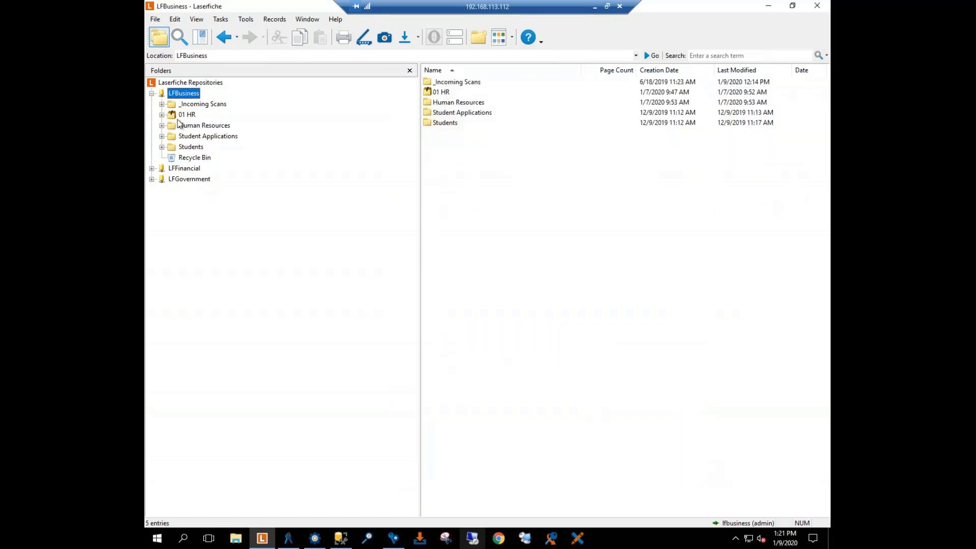
# Step: Review the Records Managers group's access rights on the 01 HR record series
pyautogui.click(186, 116)
pyautogui.rightClick(187, 117)
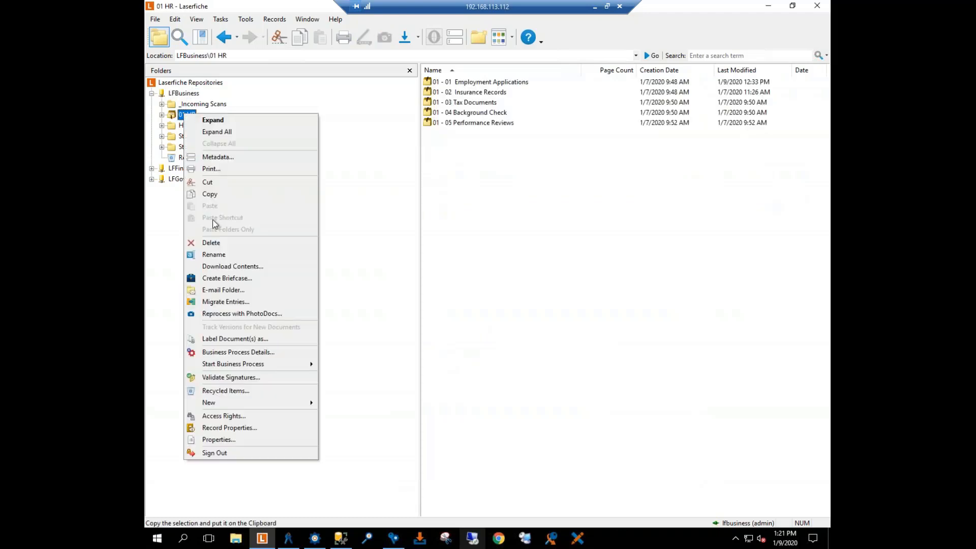
pyautogui.click(222, 416)
pyautogui.click(447, 190)
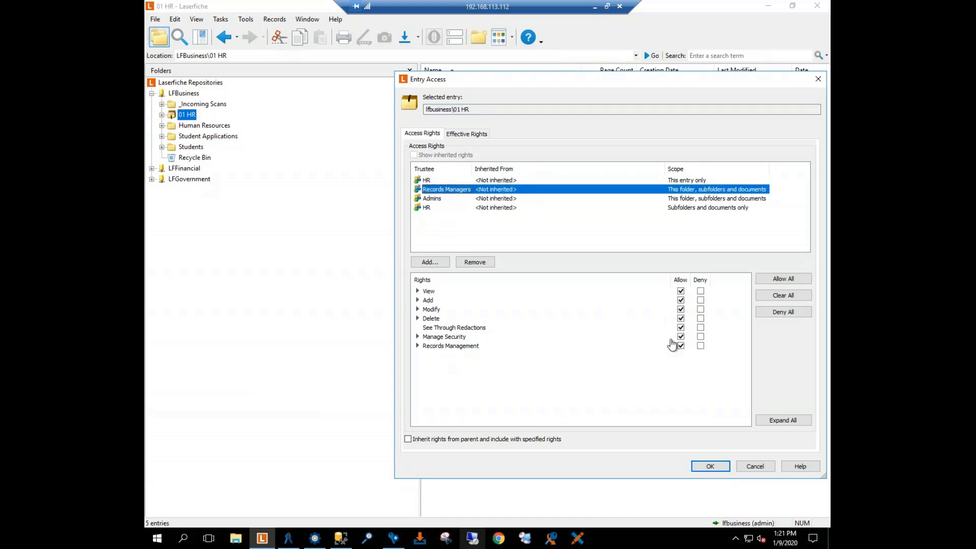
pyautogui.click(707, 468)
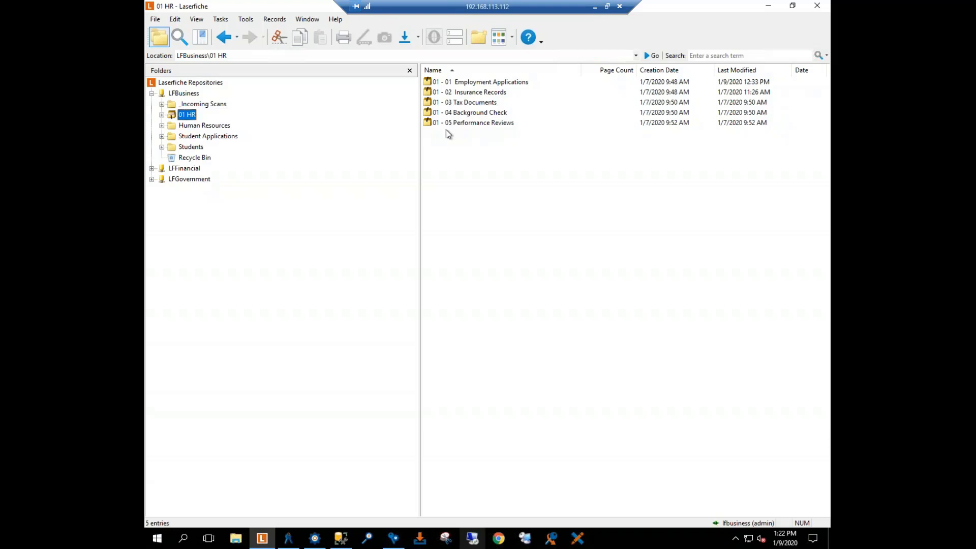
# Step: Switch to Workflow Designer and name the open, empty workflow Transparent Records Management
pyautogui.click(315, 541)
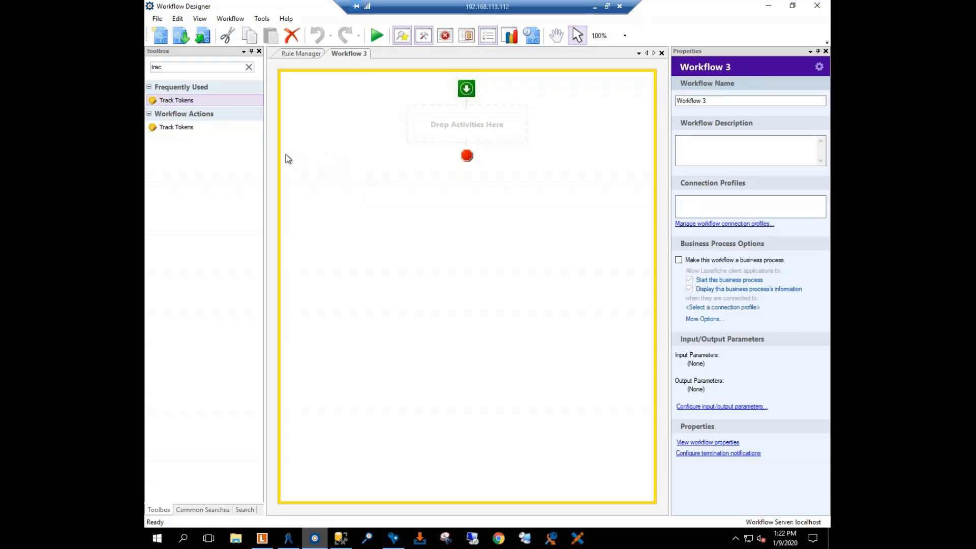
pyautogui.click(730, 100)
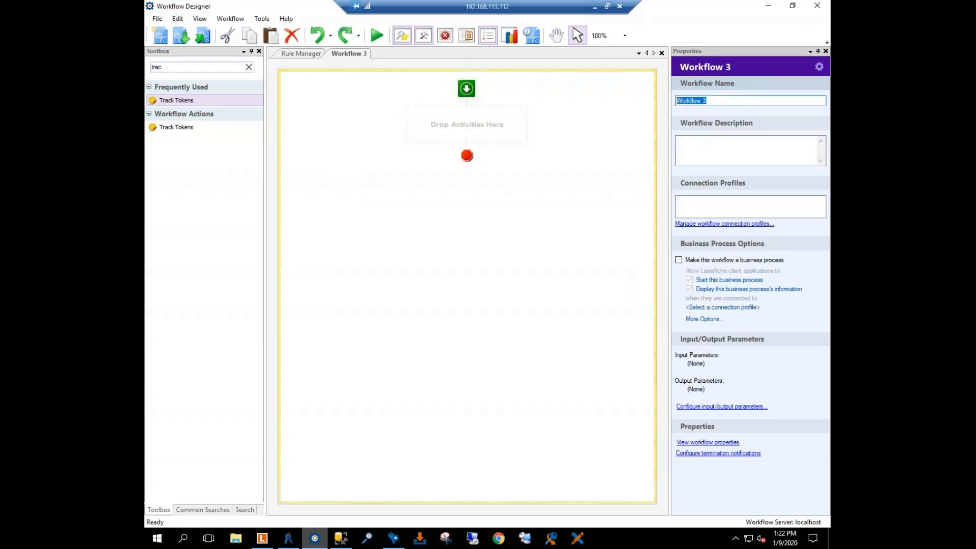
pyautogui.write('Tra')
pyautogui.press('BackSpace')
pyautogui.press('BackSpace')
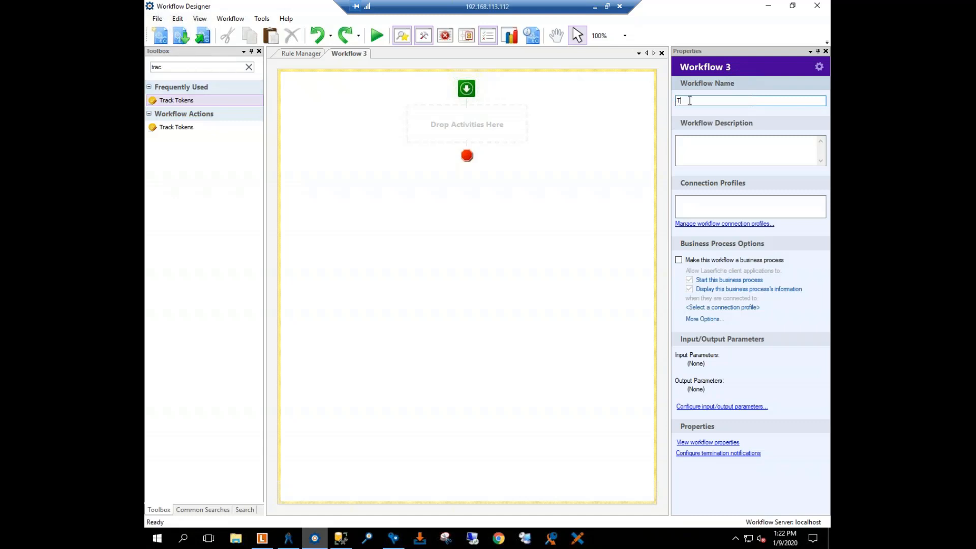
pyautogui.write('ransparent Records Management')
pyautogui.click(760, 145)
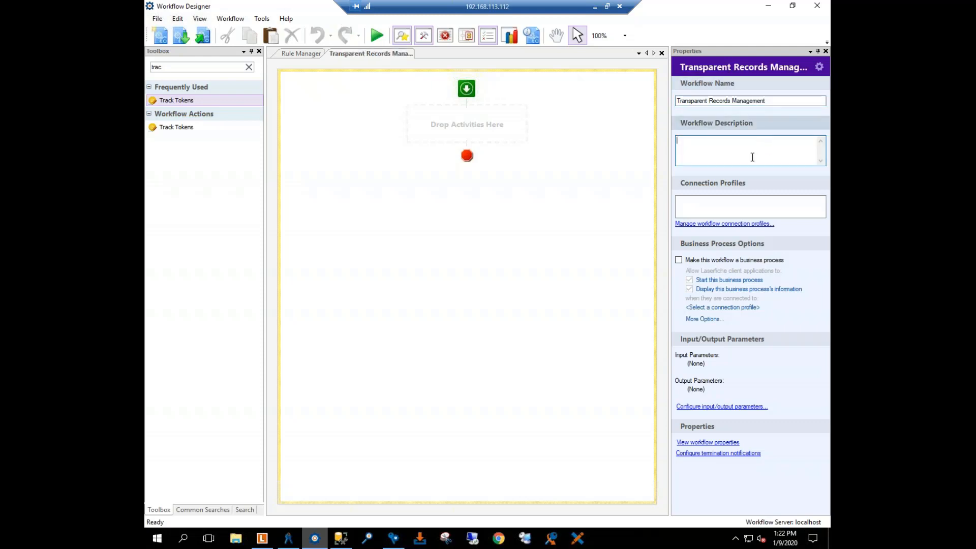
# Step: Add a connection profile to the workflow by copying the existing WF Business profile for LFBusiness, and validate it
pyautogui.click(710, 224)
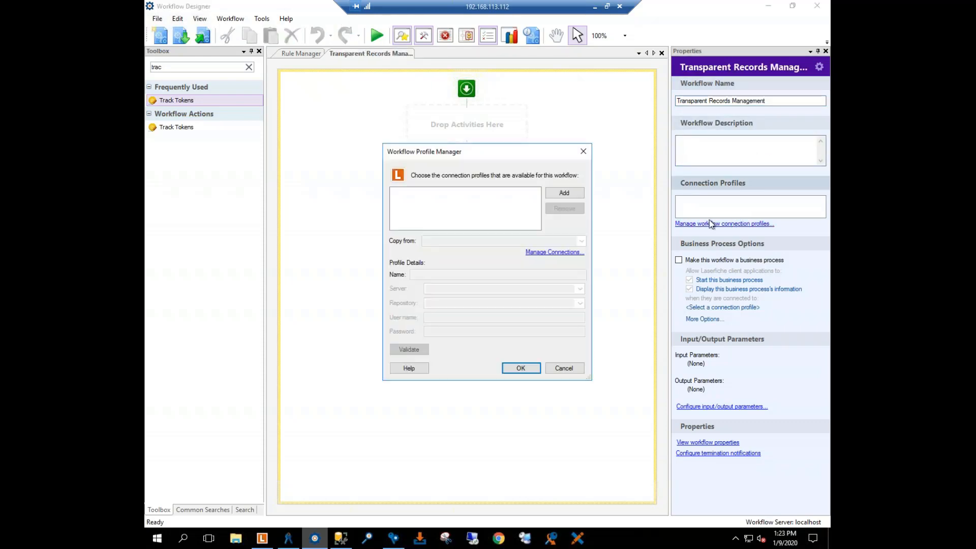
pyautogui.click(573, 194)
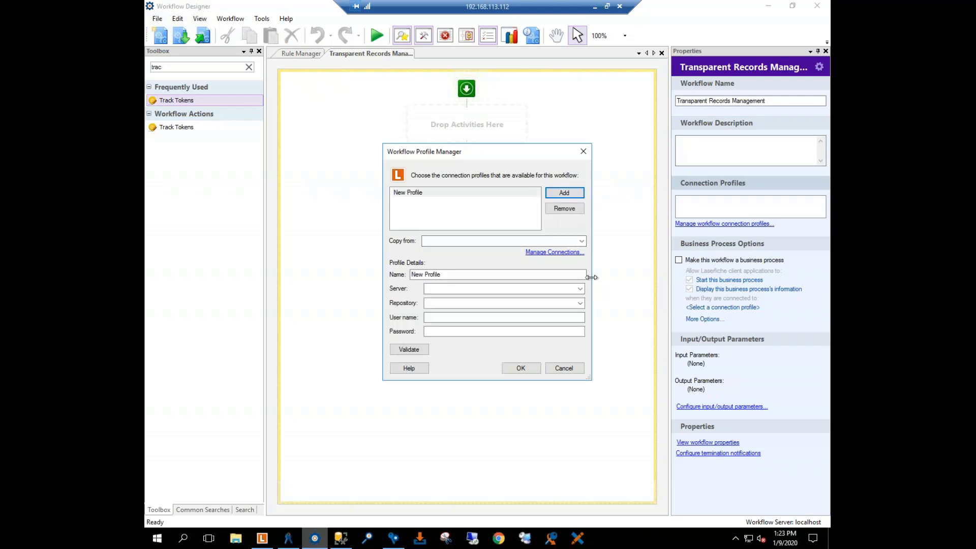
pyautogui.click(582, 241)
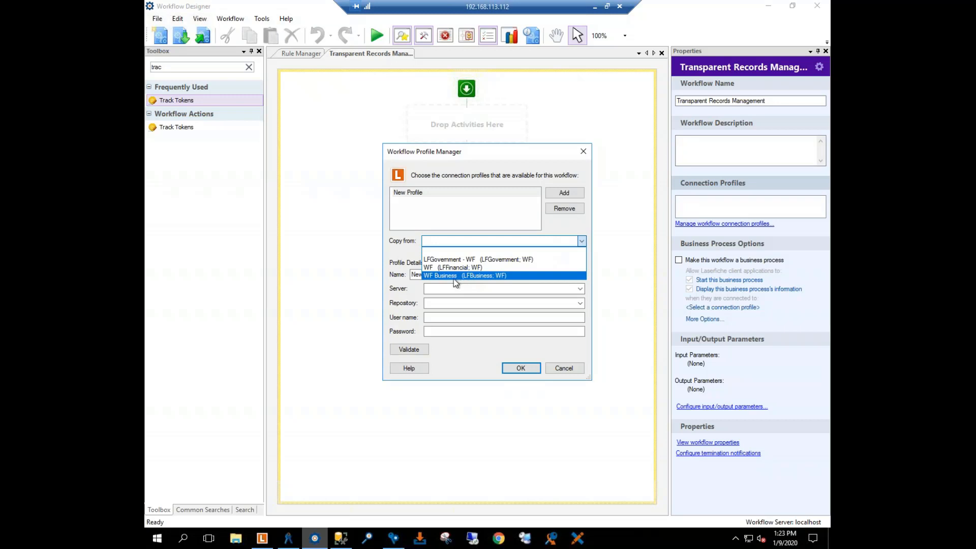
pyautogui.click(440, 276)
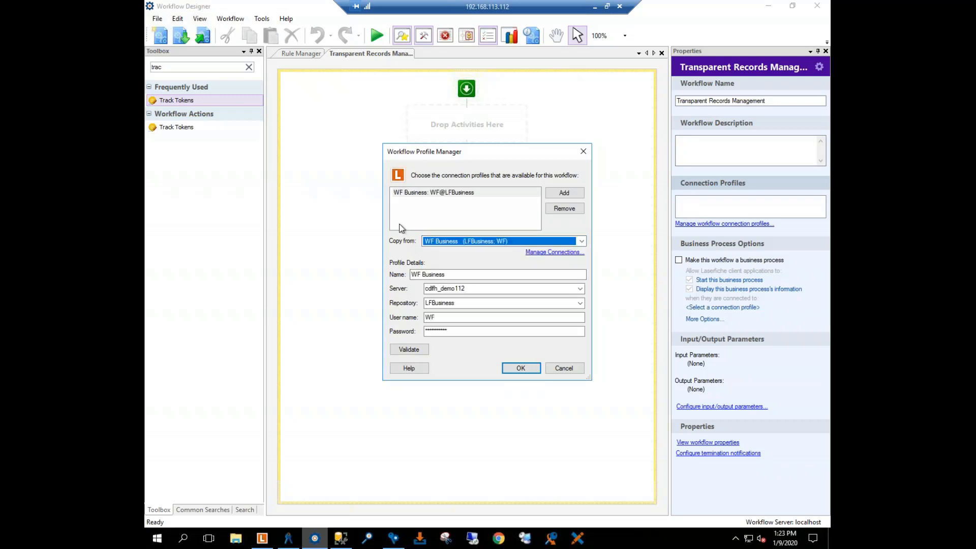
pyautogui.click(403, 352)
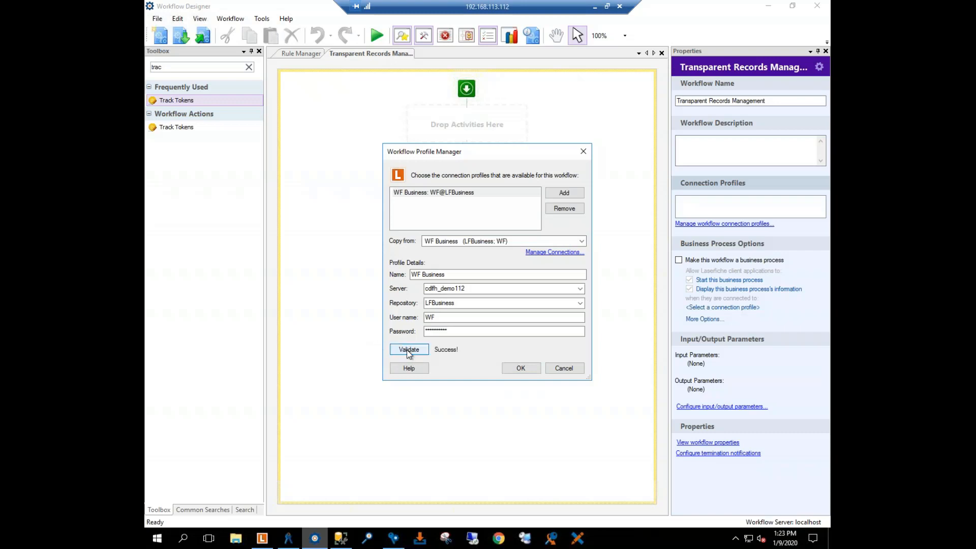
pyautogui.click(518, 369)
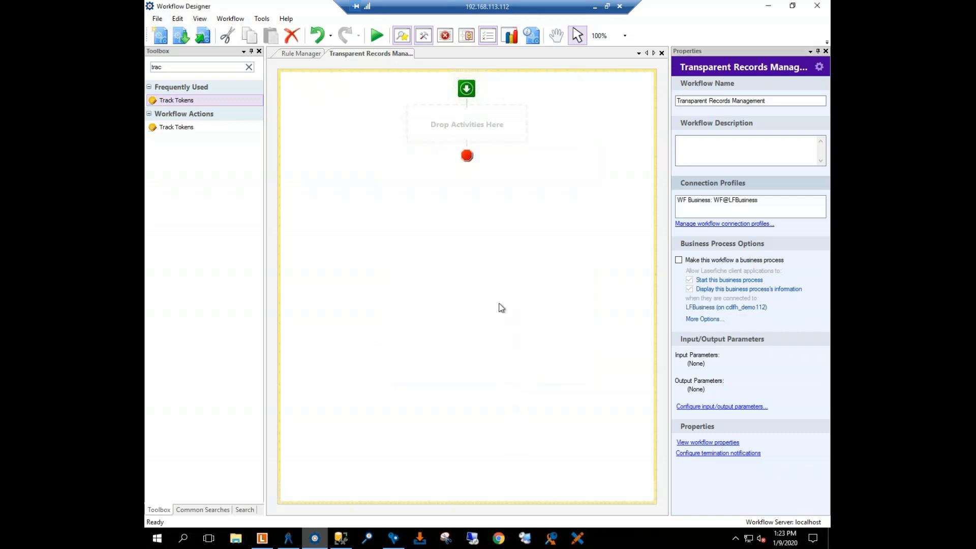
# Step: Clear the activity filter and add a Retrieve Field Values activity to the empty workflow
pyautogui.doubleClick(186, 67)
pyautogui.press('BackSpace')
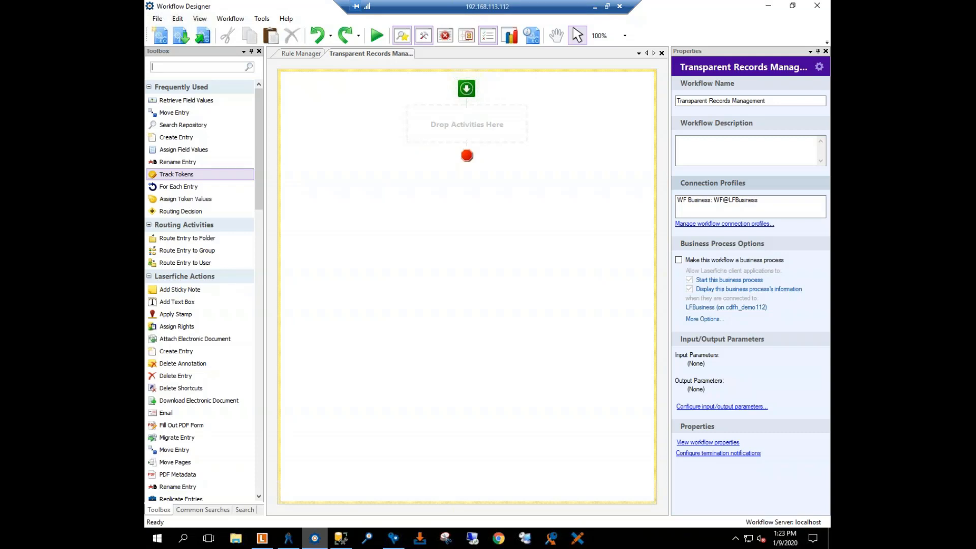
pyautogui.moveTo(163, 99); pyautogui.dragTo(436, 134)
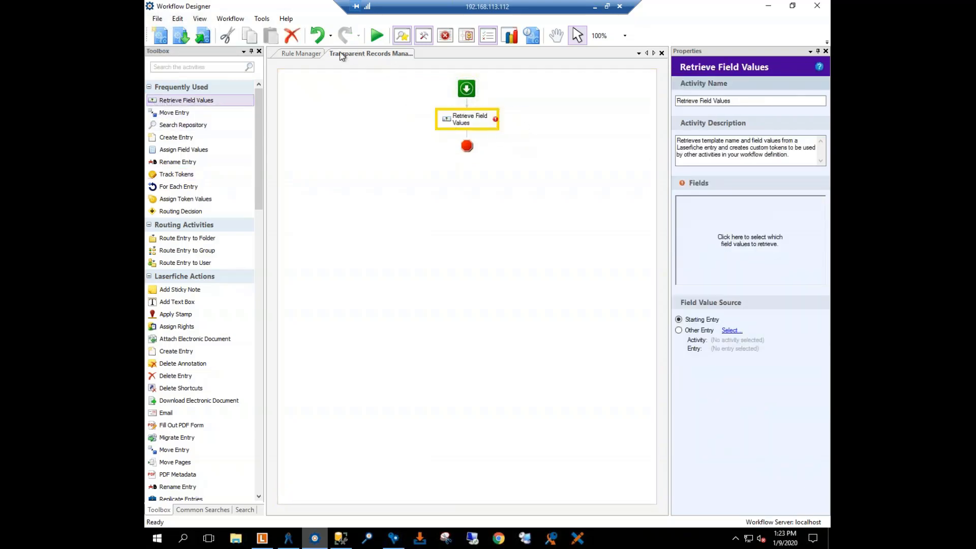
# Step: Rename the Retrieve Field Values activity as Retrieve HR Fields and delete its description
pyautogui.click(746, 101)
pyautogui.write('R')
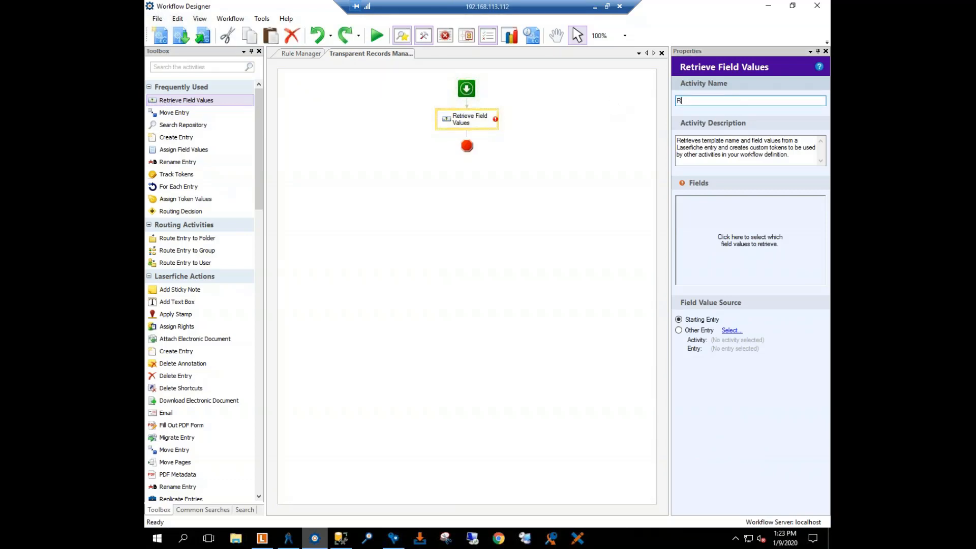
pyautogui.write('etrieve HR ')
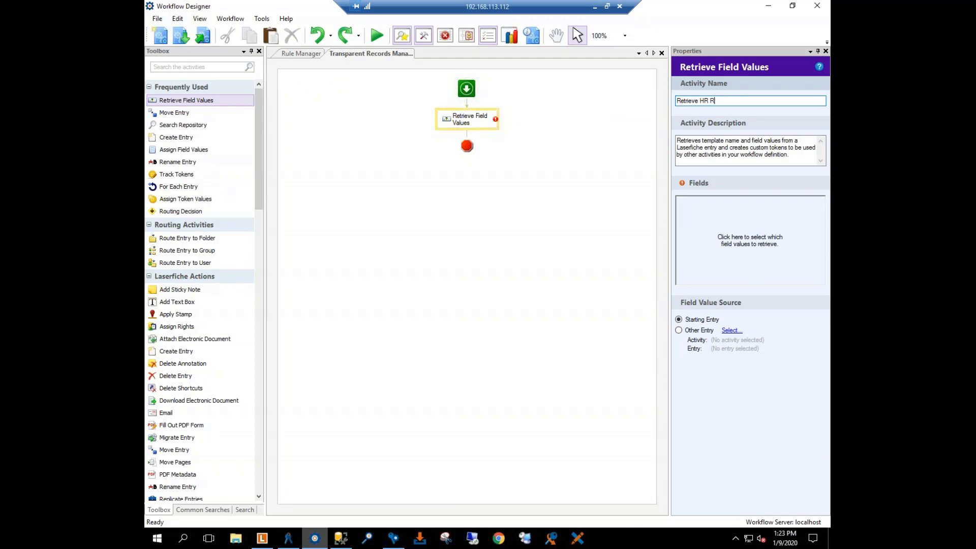
pyautogui.write('Fields')
pyautogui.press('Tab')
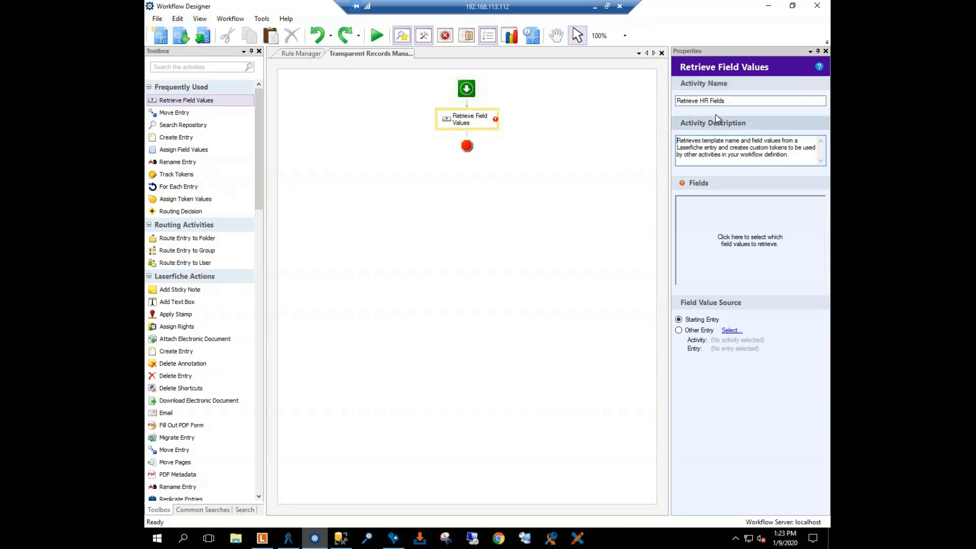
pyautogui.press('BackSpace')
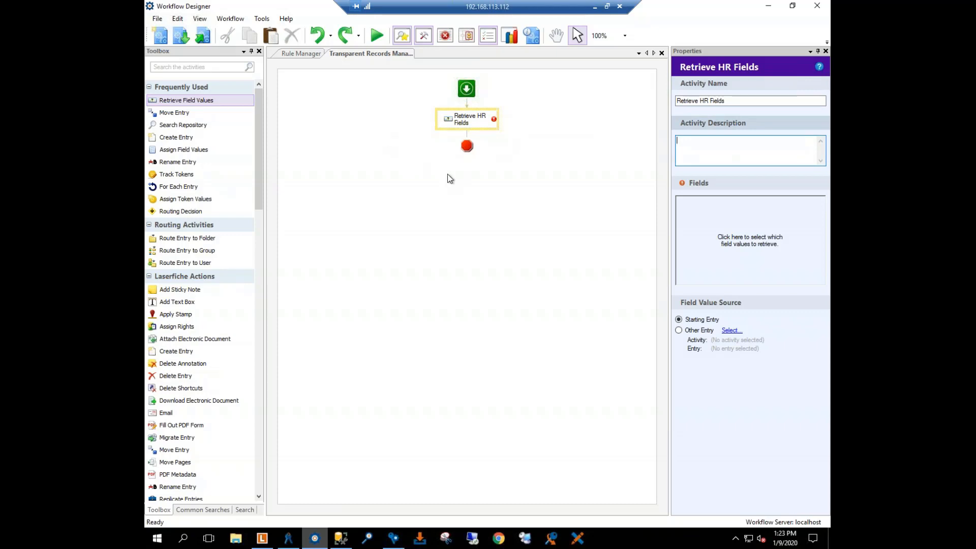
# Step: Choose all fields of the Human Resources template as the values to retrieve
pyautogui.click(704, 238)
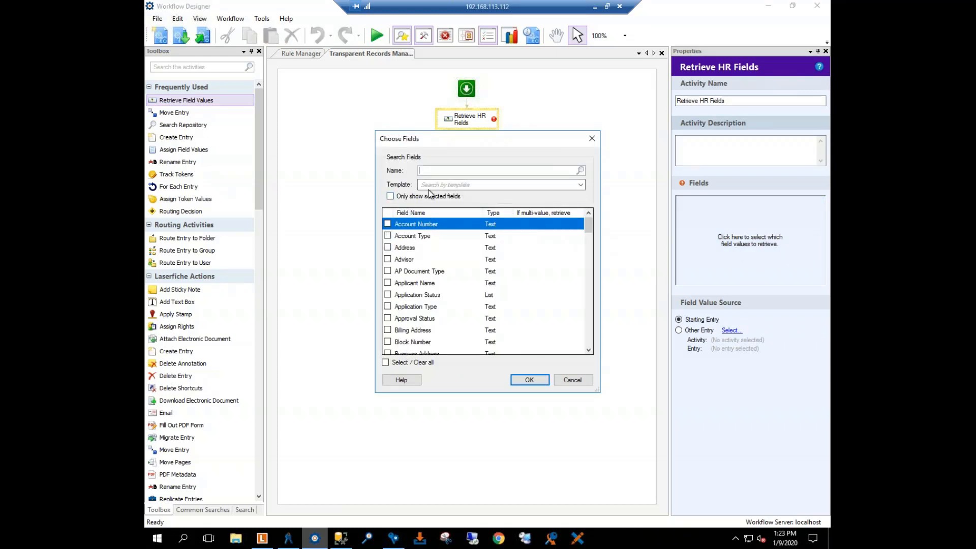
pyautogui.click(454, 186)
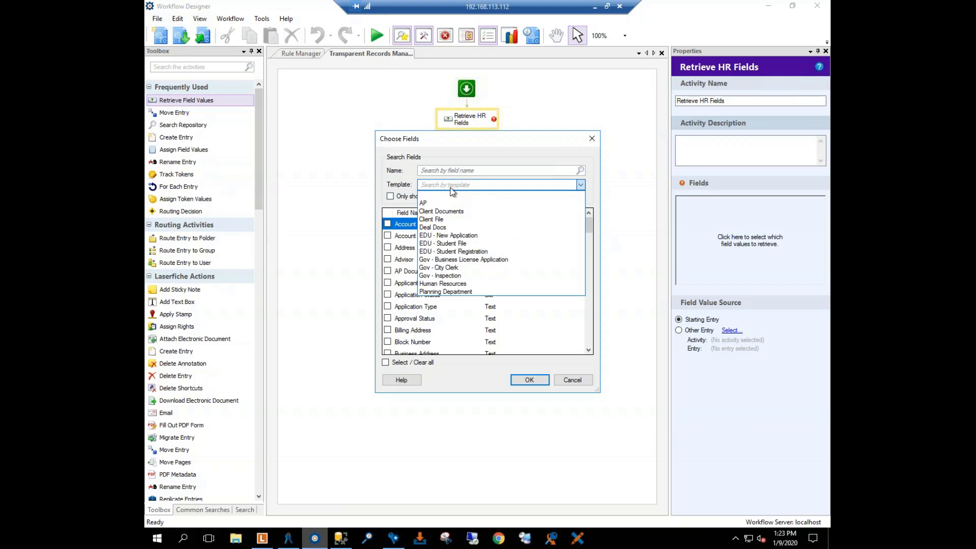
pyautogui.click(460, 283)
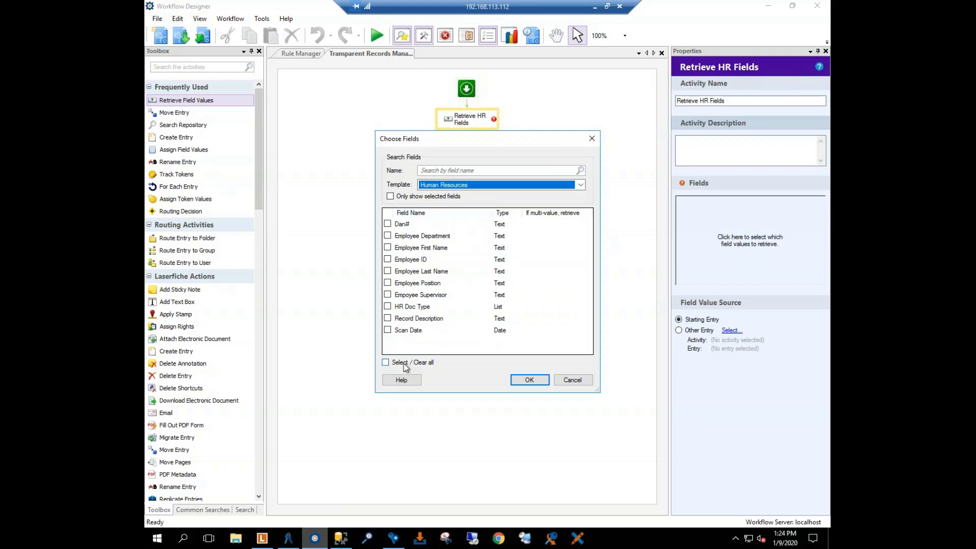
pyautogui.click(387, 366)
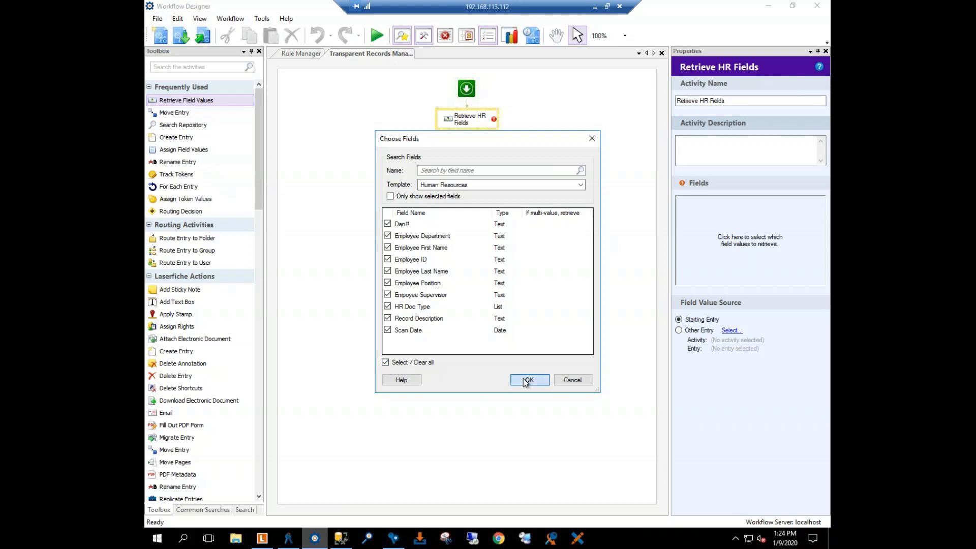
pyautogui.click(526, 382)
# Step: Review the chosen fields of Retrieve HR Fields and add a Search Repository activity after it
pyautogui.click(492, 251)
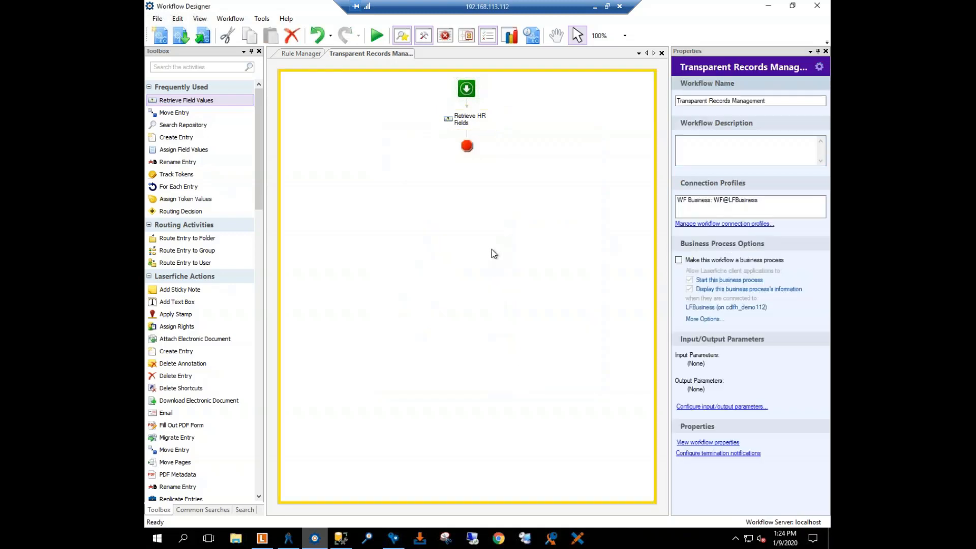
pyautogui.click(457, 118)
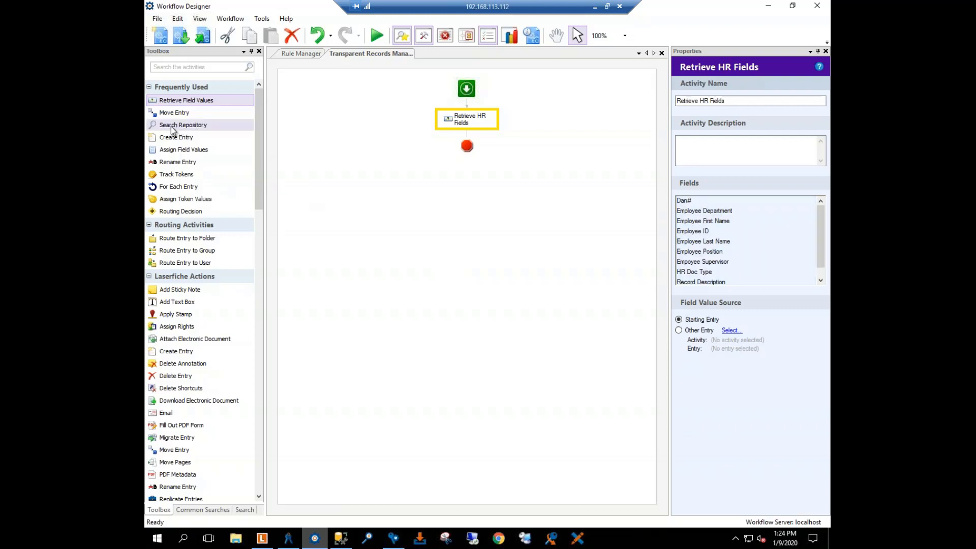
pyautogui.moveTo(172, 127); pyautogui.dragTo(467, 133)
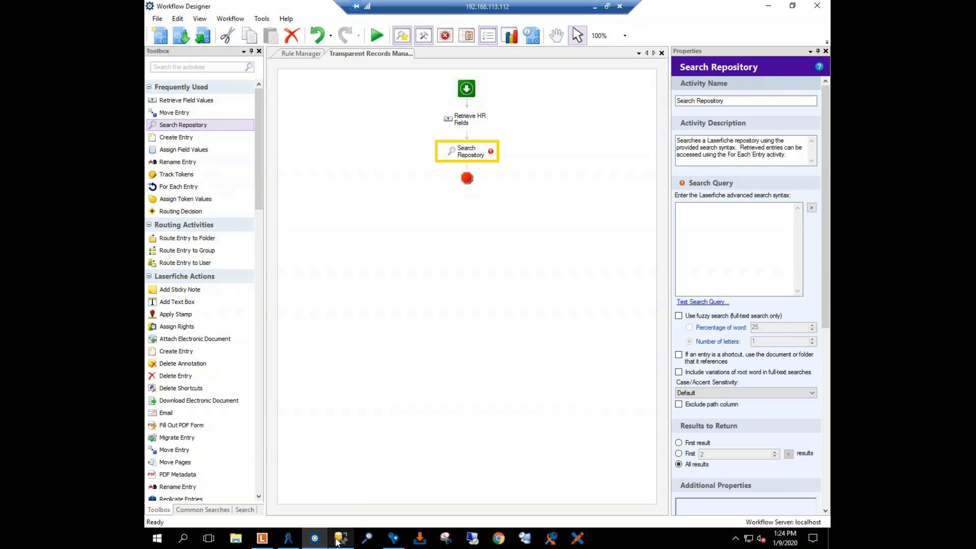
# Step: Switch to Laserfiche, review the record properties of 01 - 01 Employment Applications, and return to the Search Repository query in Workflow Designer
pyautogui.click(261, 539)
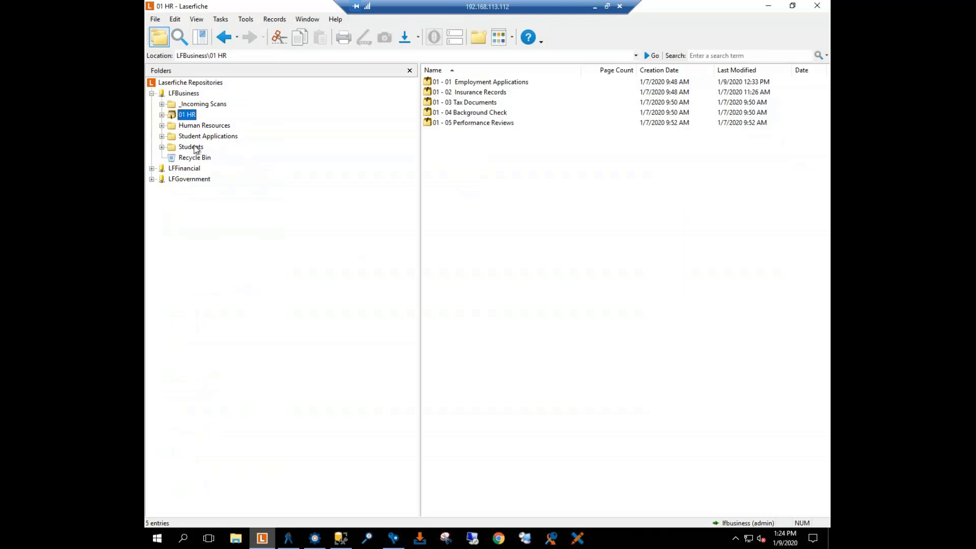
pyautogui.click(162, 115)
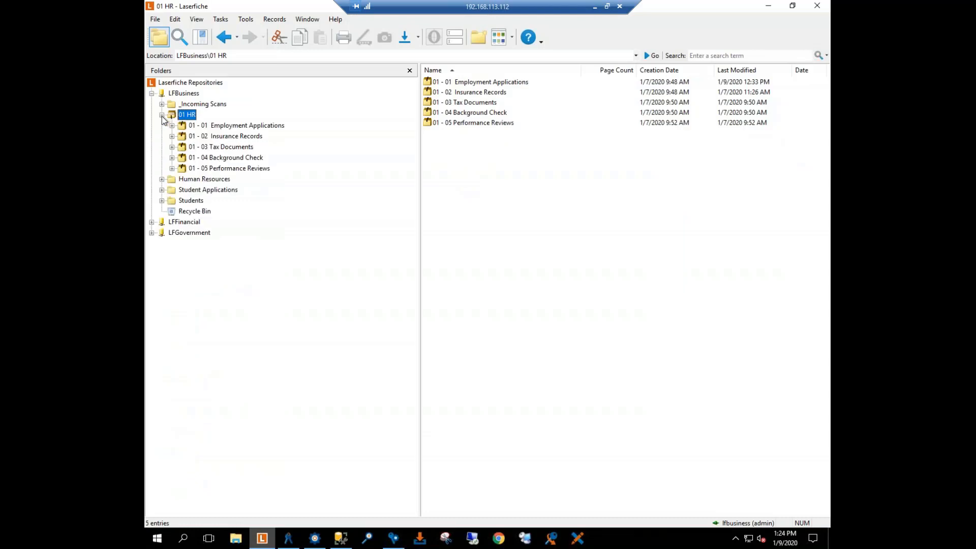
pyautogui.click(247, 126)
pyautogui.rightClick(246, 128)
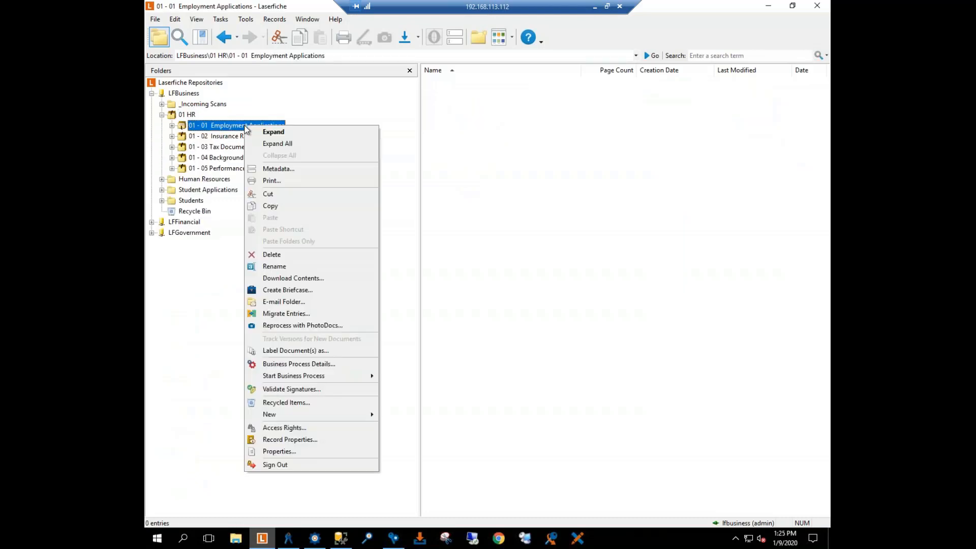
pyautogui.click(299, 439)
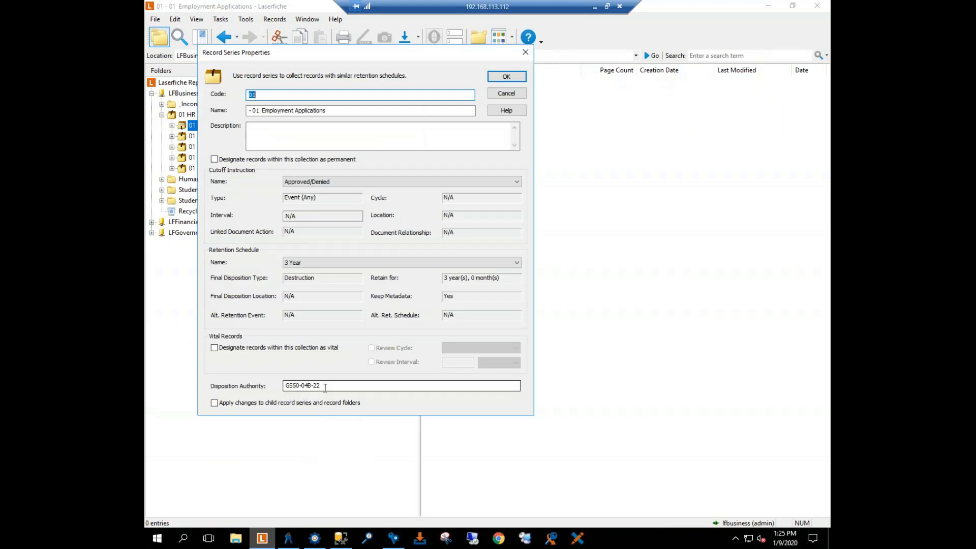
pyautogui.click(526, 52)
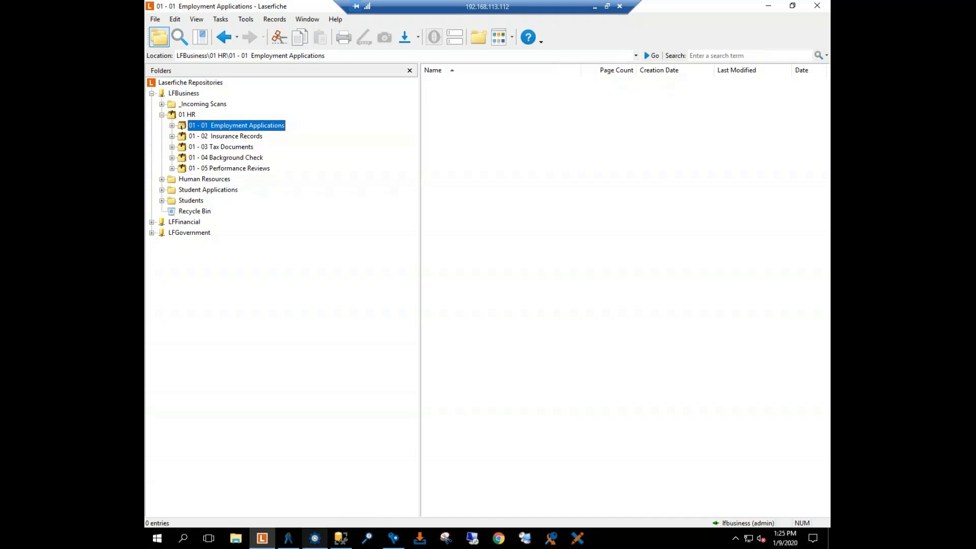
pyautogui.click(315, 538)
pyautogui.click(691, 223)
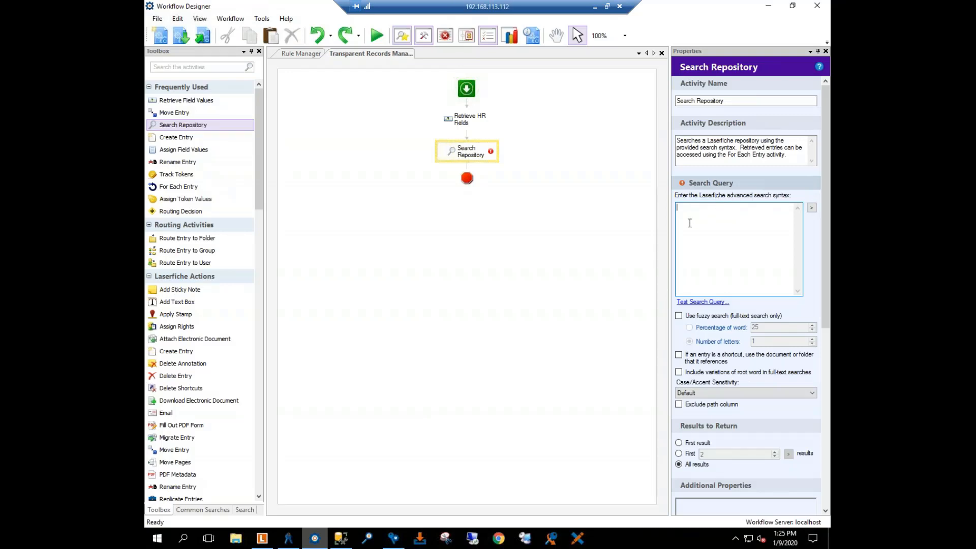
# Step: Switch to Laserfiche's search and remove the Record/Folder Name, Disposition Authority and Search Syntax criteria
pyautogui.click(262, 538)
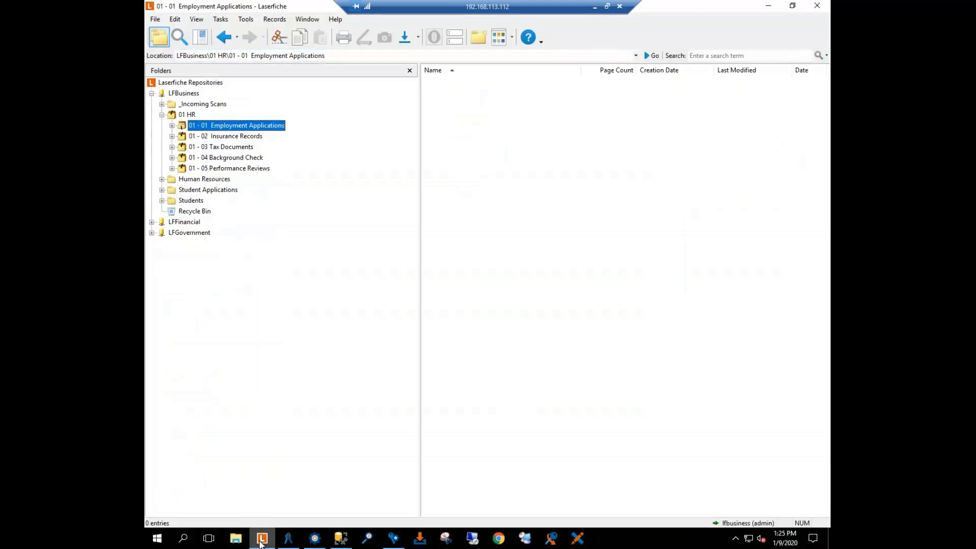
pyautogui.click(178, 38)
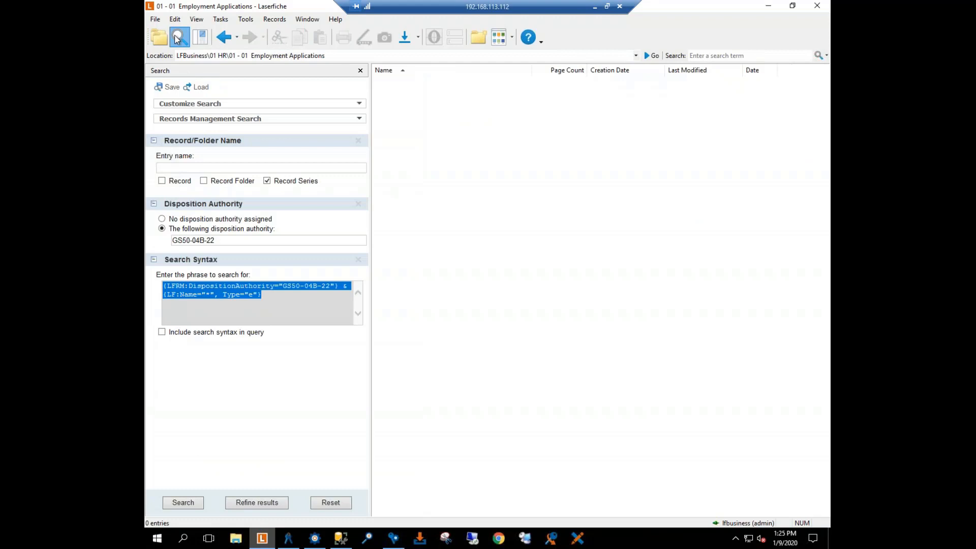
pyautogui.click(359, 204)
pyautogui.click(358, 141)
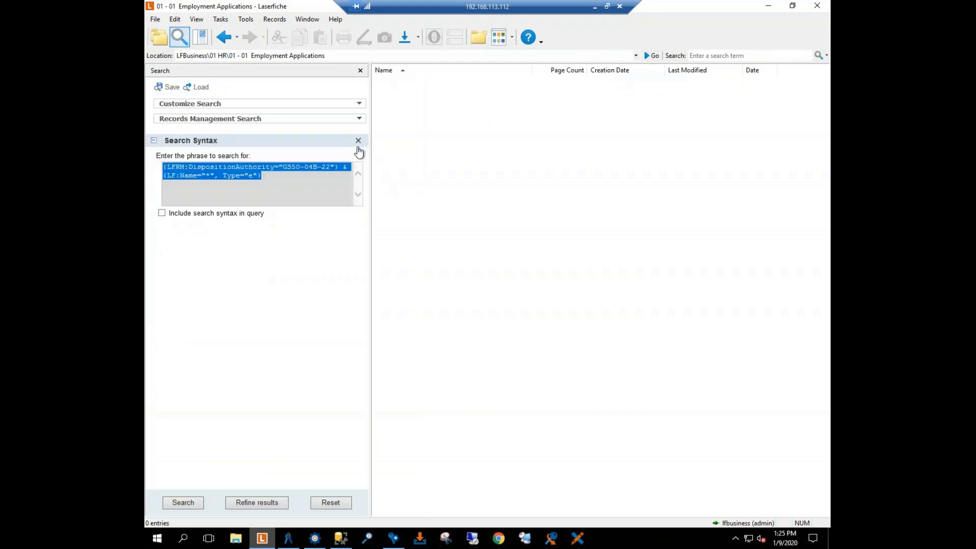
pyautogui.click(359, 141)
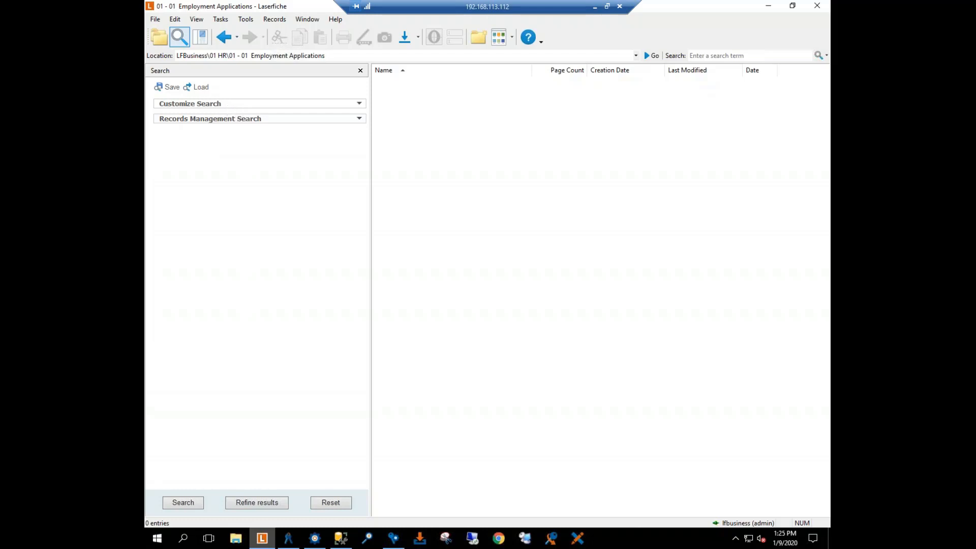
# Step: Add the Search Syntax criterion to the search and examine the query phrase it holds
pyautogui.click(247, 108)
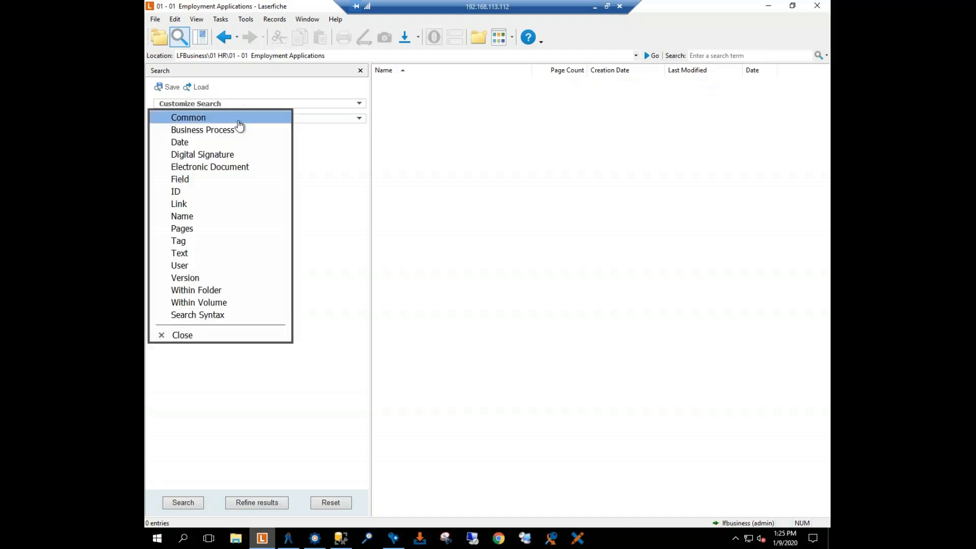
pyautogui.click(224, 317)
pyautogui.click(192, 336)
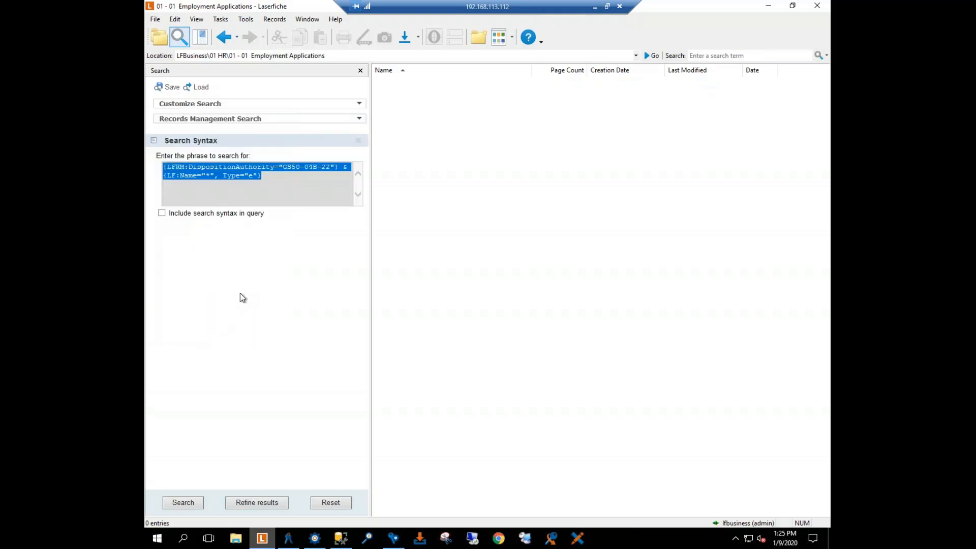
pyautogui.click(270, 174)
pyautogui.moveTo(259, 176); pyautogui.dragTo(162, 166)
pyautogui.click(202, 183)
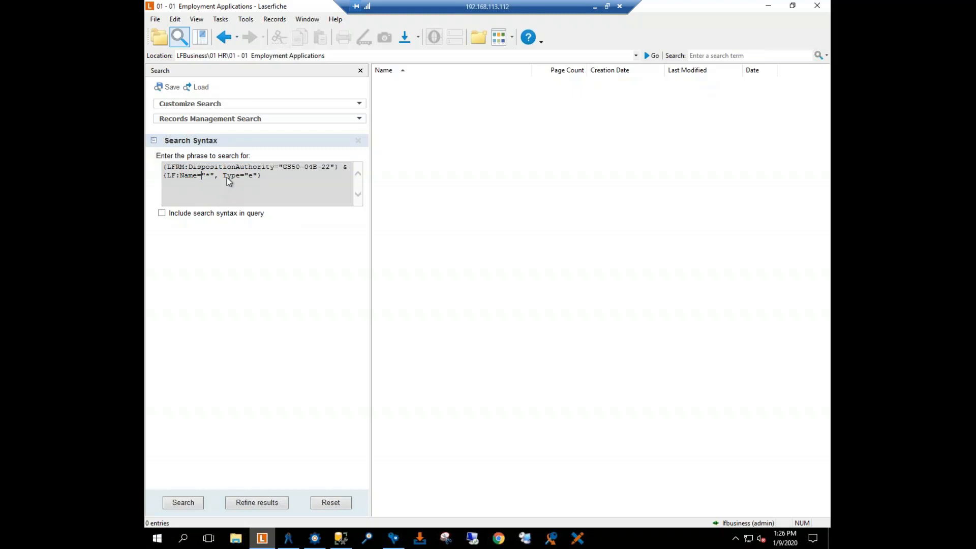
# Step: Add the Record Series and Disposition Authority criteria to the records management search
pyautogui.click(359, 119)
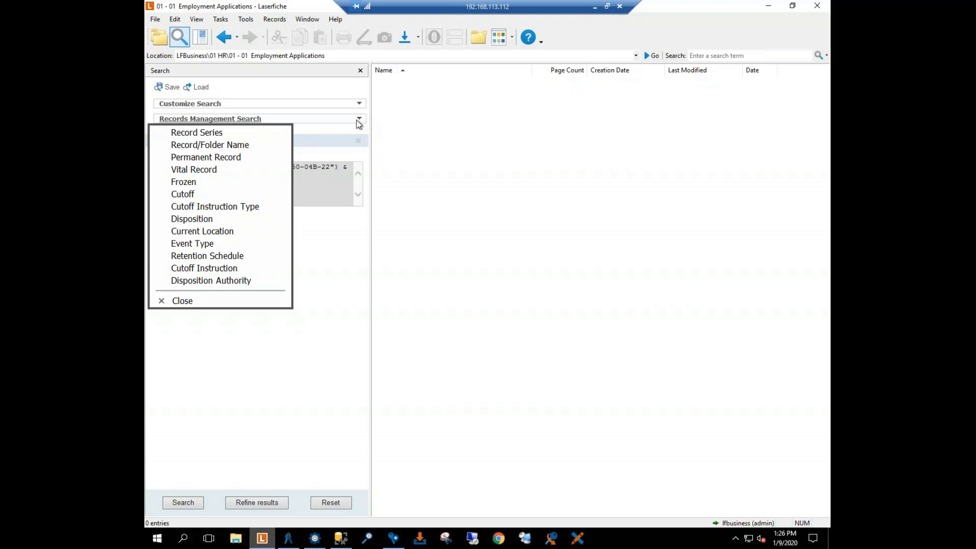
pyautogui.click(242, 137)
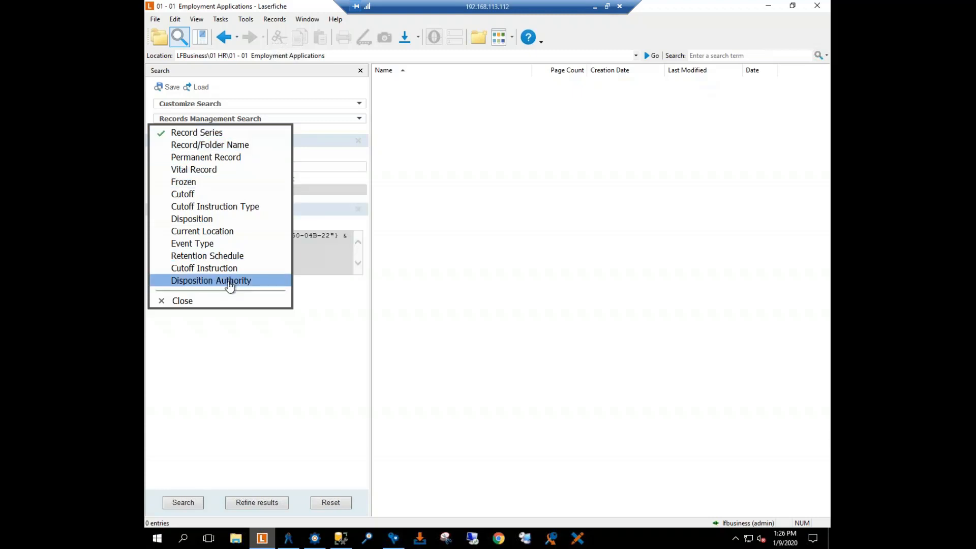
pyautogui.click(231, 282)
pyautogui.click(191, 301)
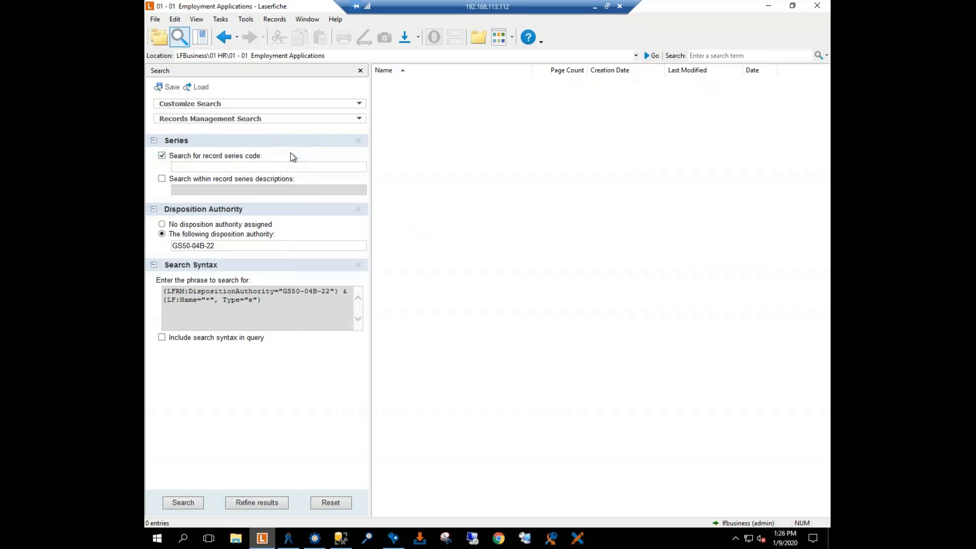
# Step: Replace the Record Series criterion with Record/Folder Name restricted to record series, and run the search
pyautogui.click(359, 141)
pyautogui.click(350, 121)
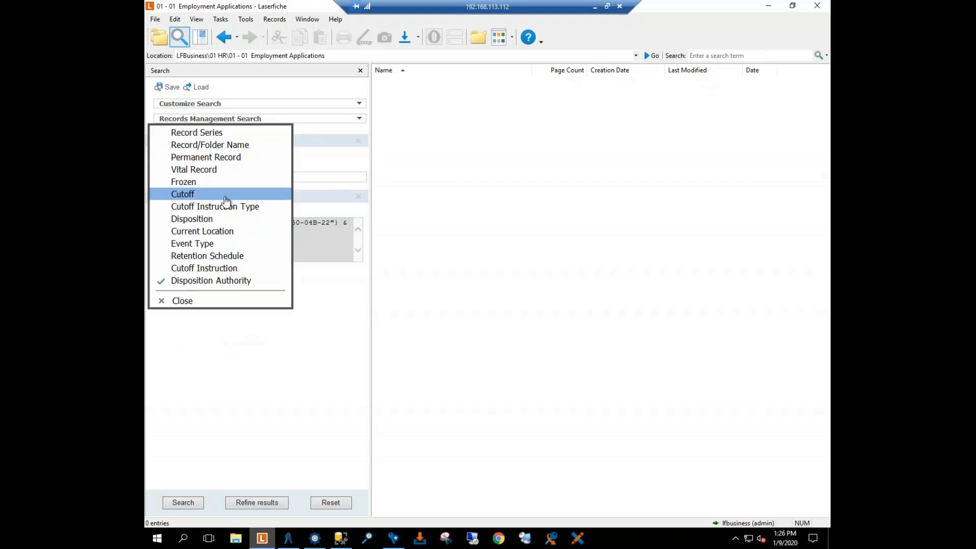
pyautogui.click(227, 147)
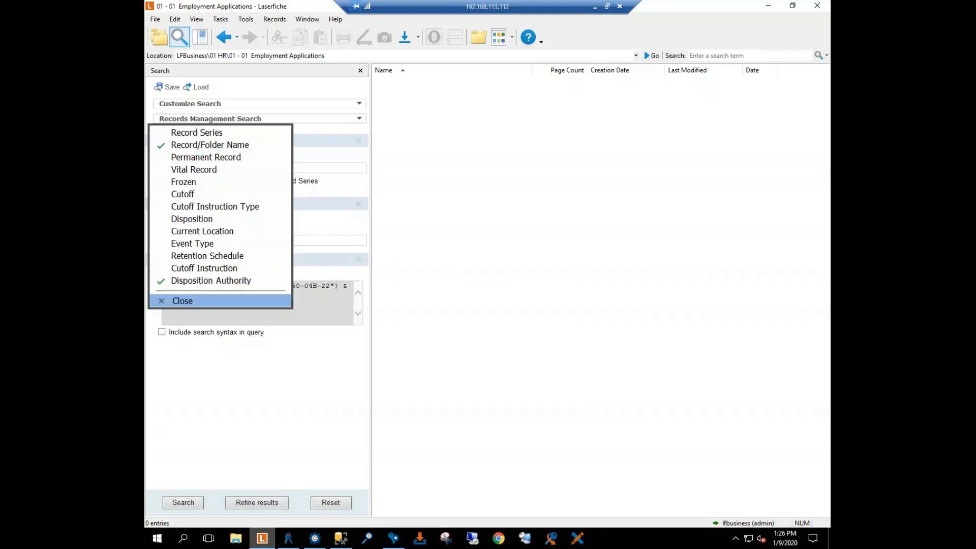
pyautogui.click(203, 301)
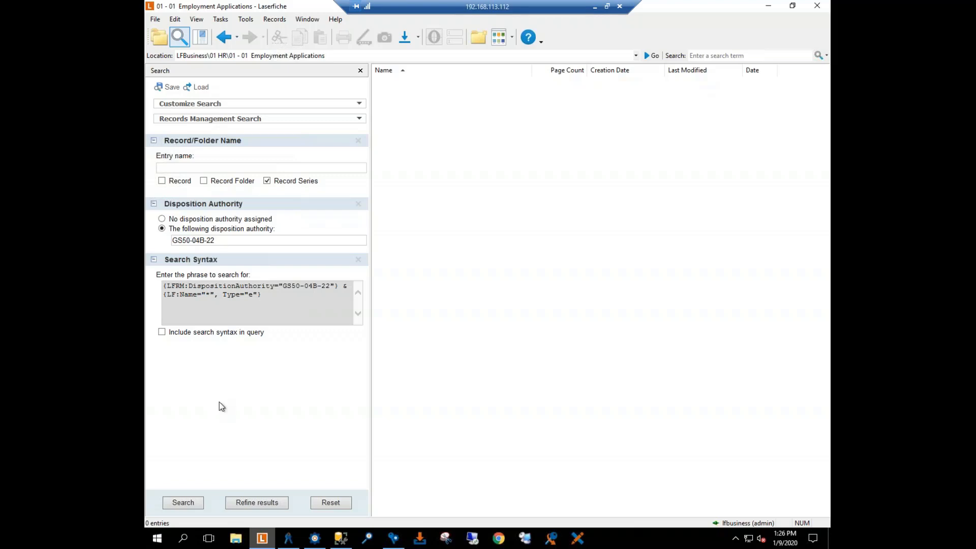
pyautogui.click(183, 503)
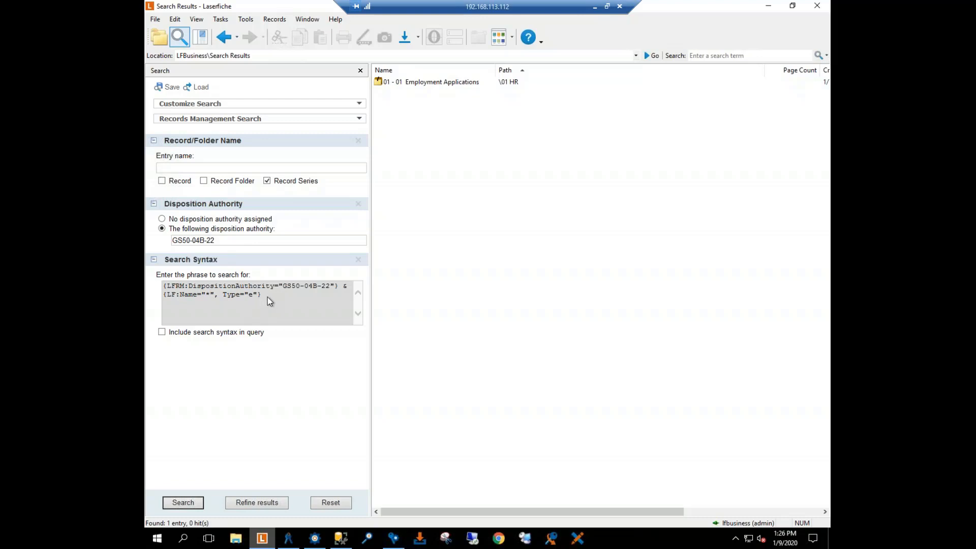
# Step: Copy the search syntax phrase from Laserfiche into the Search Repository query in Workflow Designer and test the query
pyautogui.moveTo(267, 297); pyautogui.dragTo(162, 285)
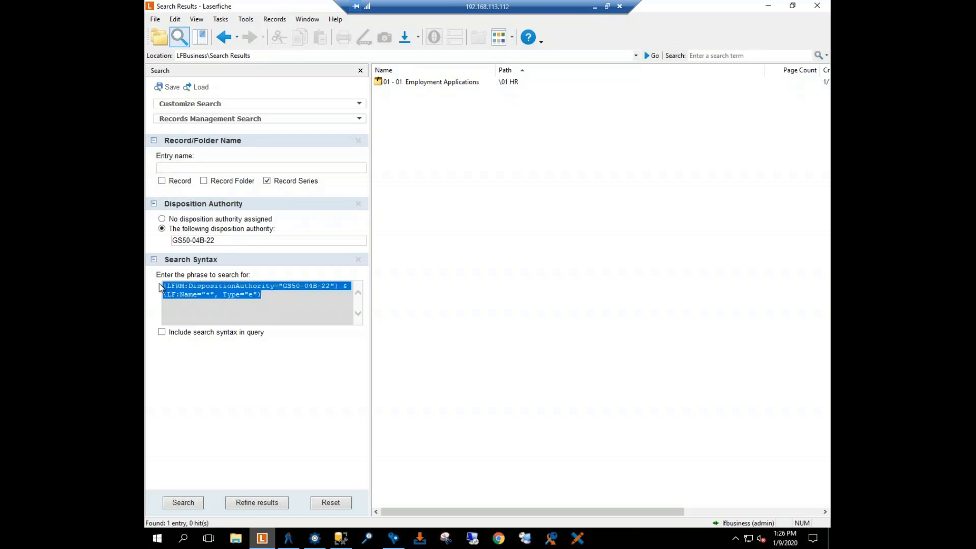
pyautogui.rightClick(205, 292)
pyautogui.click(182, 321)
pyautogui.click(321, 538)
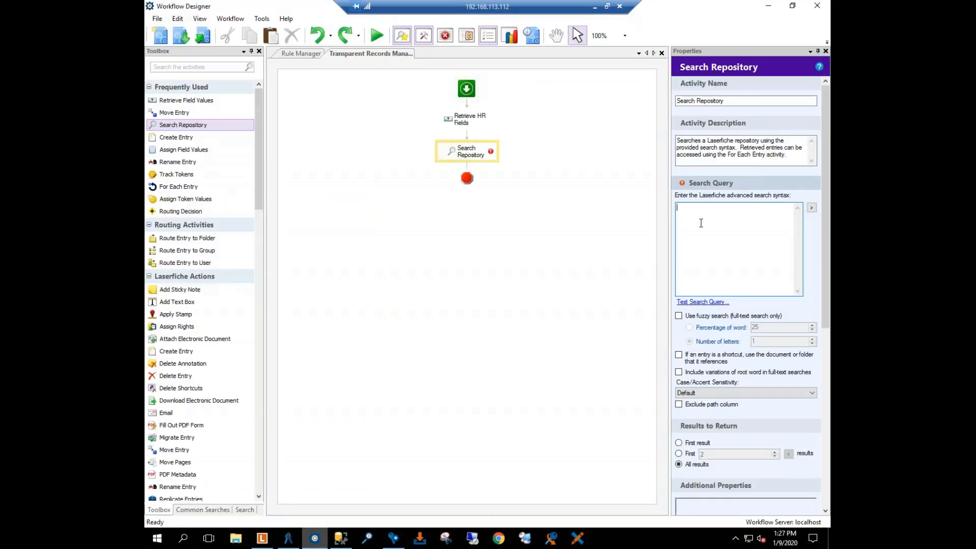
pyautogui.click(684, 217)
pyautogui.hotkey('ctrl', 'v')
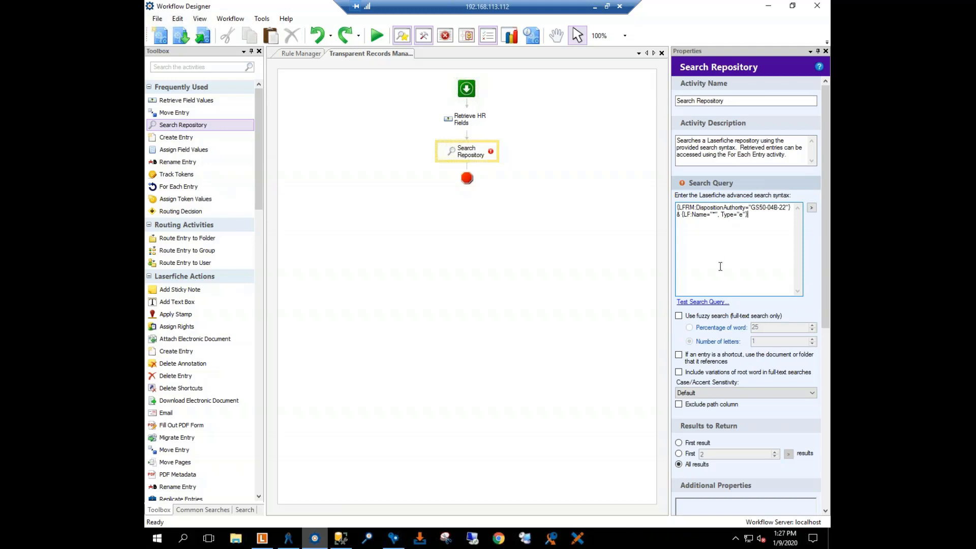
pyautogui.click(699, 303)
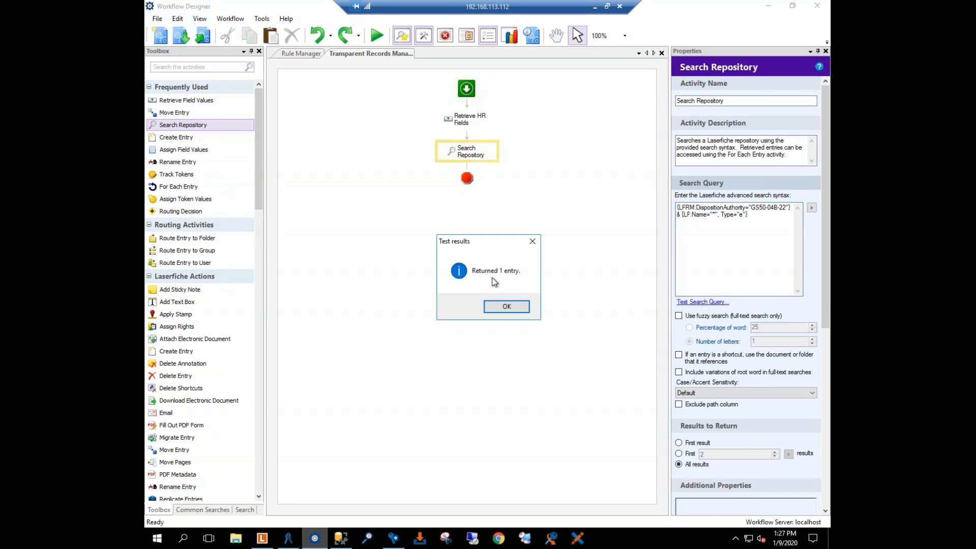
pyautogui.click(534, 244)
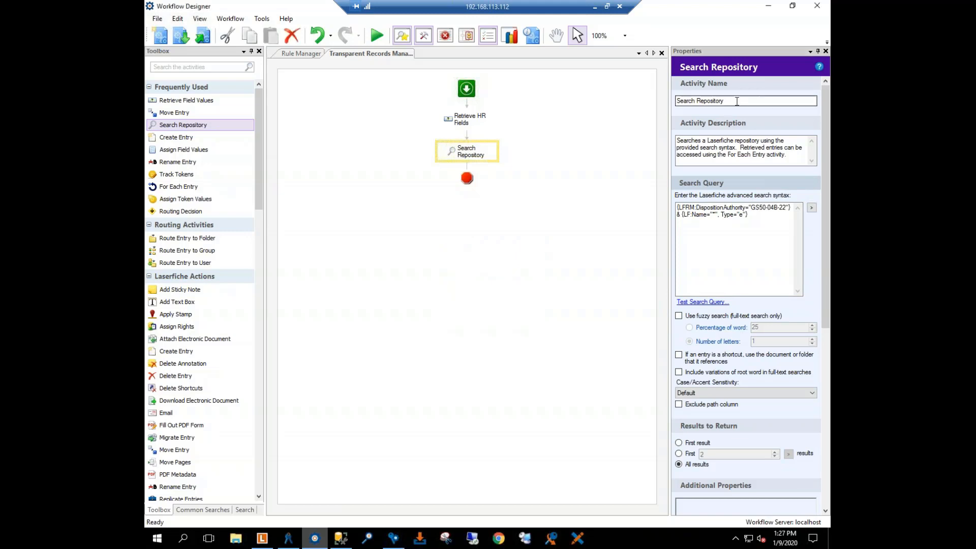
# Step: Rename the Search Repository activity to Find Record Series
pyautogui.write('Find ')
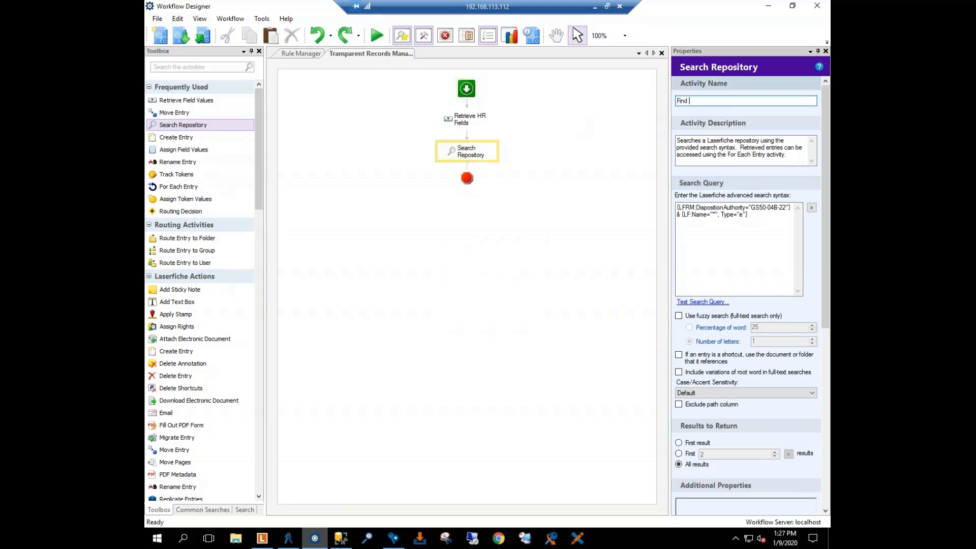
pyautogui.write('Record Series')
pyautogui.press('Tab')
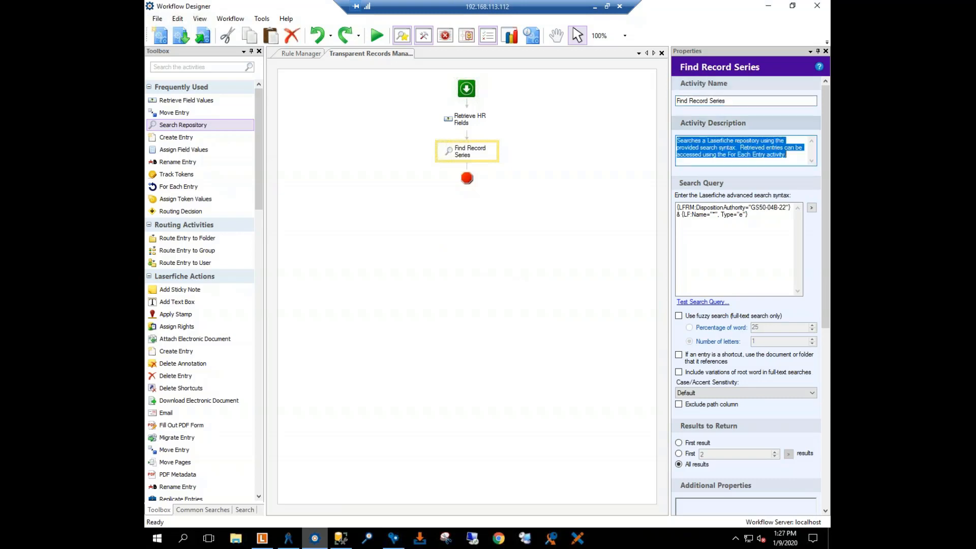
pyautogui.click(581, 225)
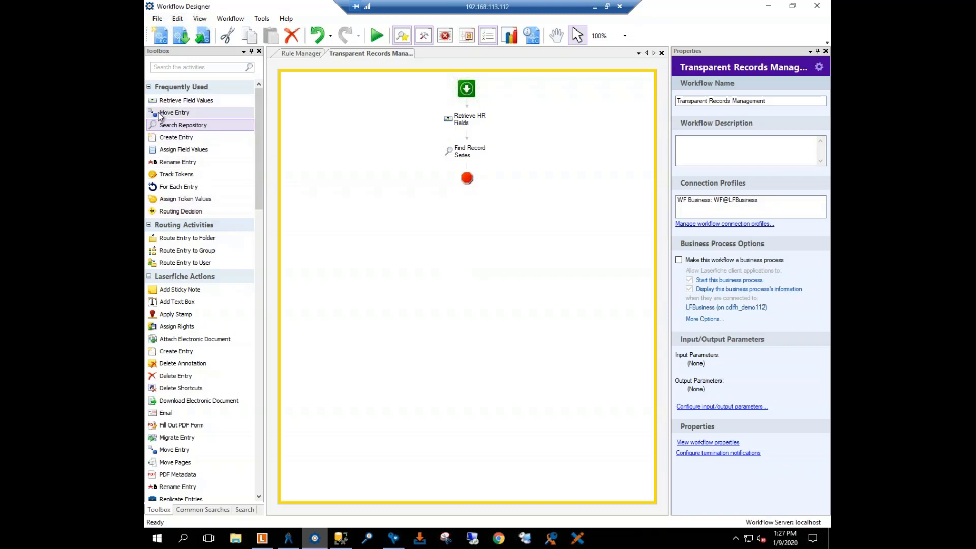
# Step: Add a Move Entry activity after Find Record Series and name it Move Record to Record Folder
pyautogui.moveTo(159, 116); pyautogui.dragTo(468, 171)
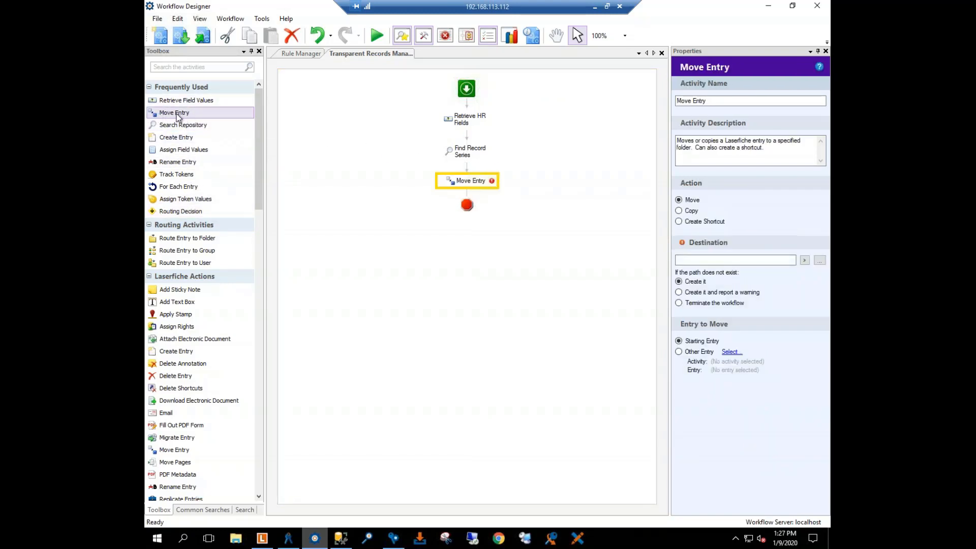
pyautogui.click(725, 101)
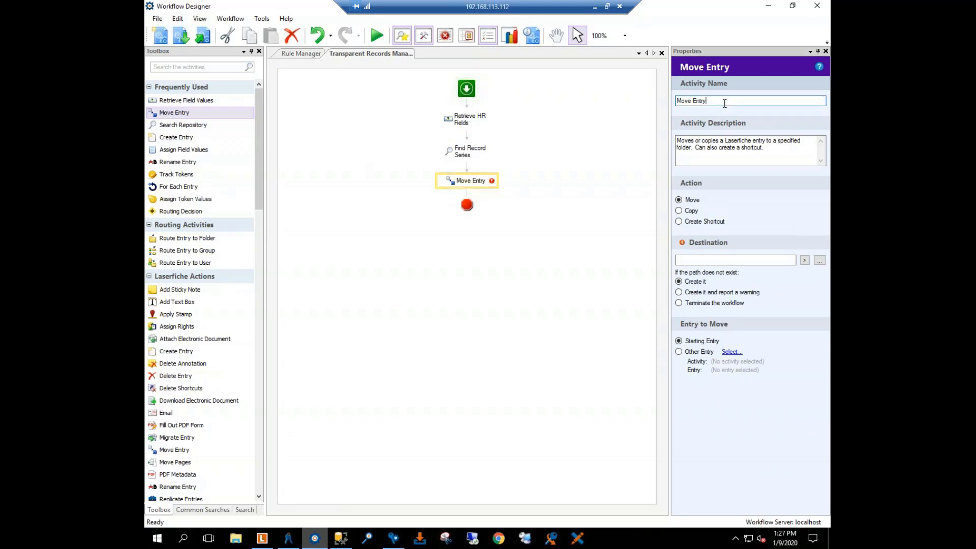
pyautogui.press('BackSpace')
pyautogui.press('BackSpace')
pyautogui.press('BackSpace')
pyautogui.press('BackSpace')
pyautogui.press('BackSpace')
pyautogui.write('Re')
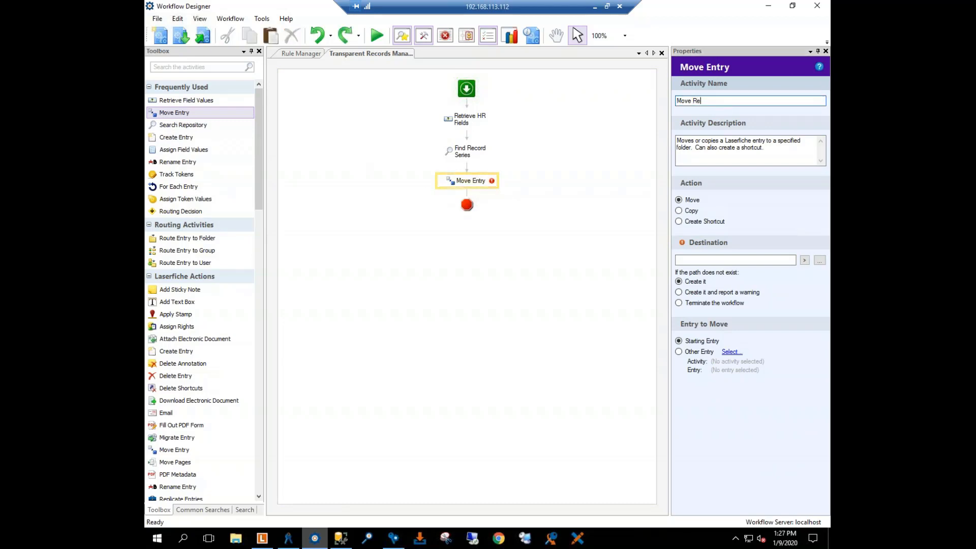
pyautogui.write('cord to ')
pyautogui.write('Record SEri')
pyautogui.press('BackSpace')
pyautogui.press('BackSpace')
pyautogui.press('BackSpace')
pyautogui.press('BackSpace')
pyautogui.write('Folder')
# Step: Shorten the move activity's name to Move to Record Folder and clear its description
pyautogui.doubleClick(714, 100)
pyautogui.click(715, 100)
pyautogui.press('BackSpace')
pyautogui.press('BackSpace')
pyautogui.press('BackSpace')
pyautogui.press('BackSpace')
pyautogui.press('BackSpace')
pyautogui.press('BackSpace')
pyautogui.press('BackSpace')
pyautogui.tripleClick(743, 149)
pyautogui.press('BackSpace')
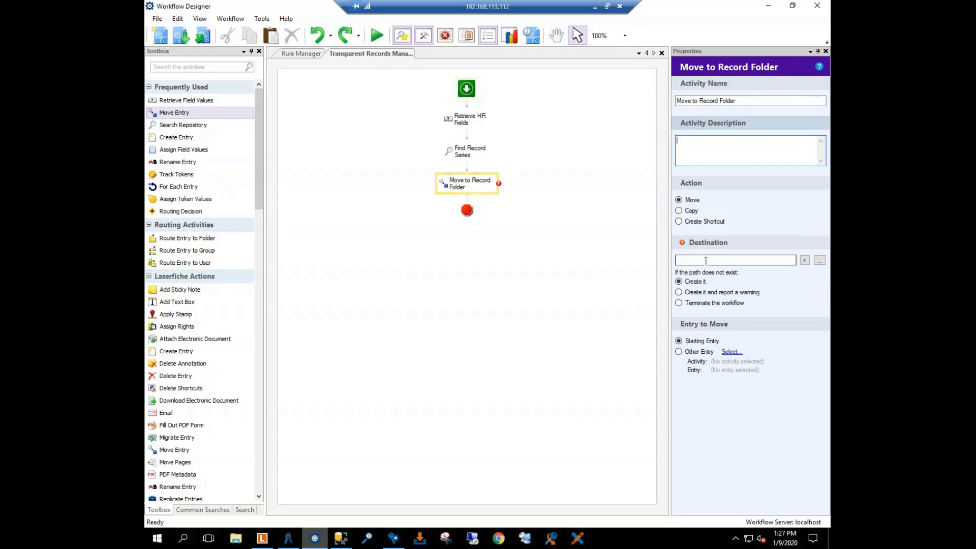
# Step: Start the move destination's token path with the FirstResult_FullPath token from Find Record Series, followed by a backslash
pyautogui.click(805, 260)
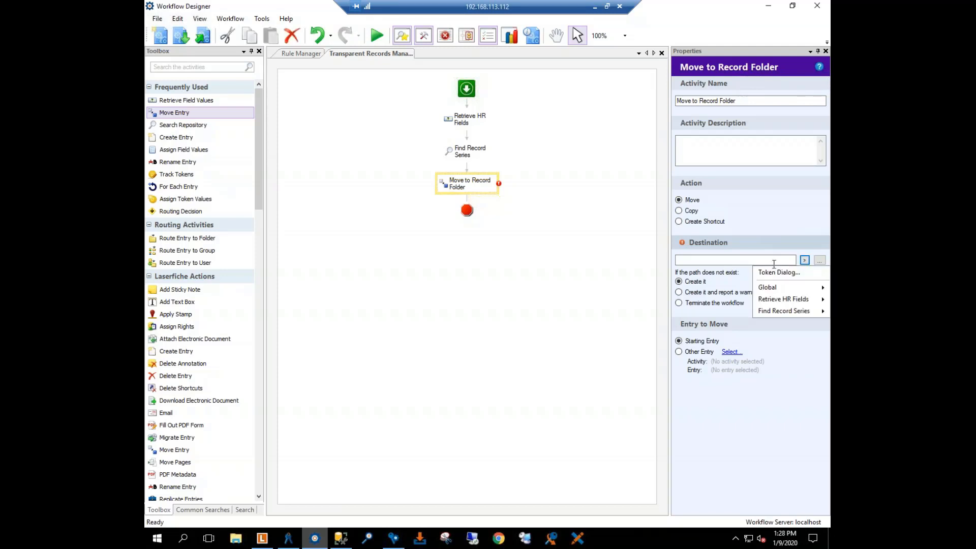
pyautogui.click(806, 261)
pyautogui.click(806, 262)
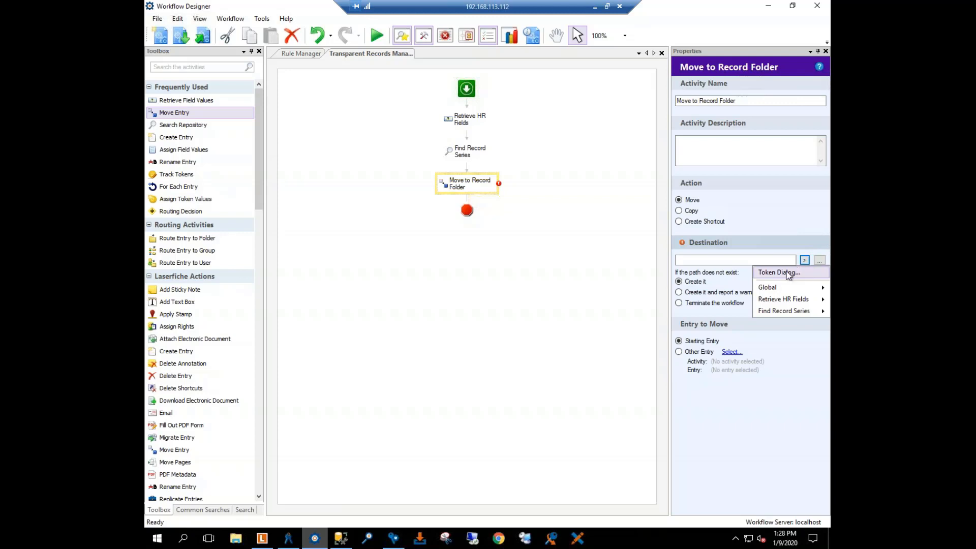
pyautogui.click(787, 273)
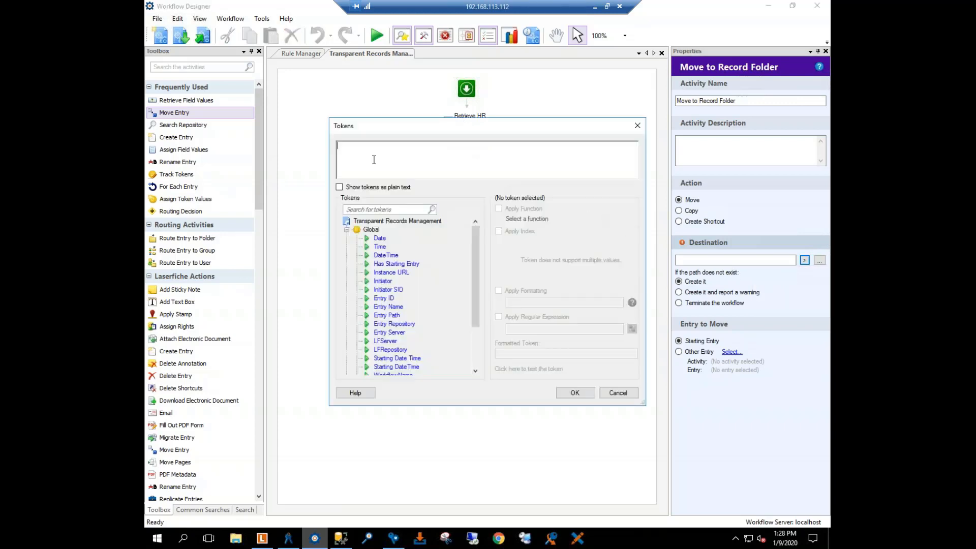
pyautogui.click(347, 230)
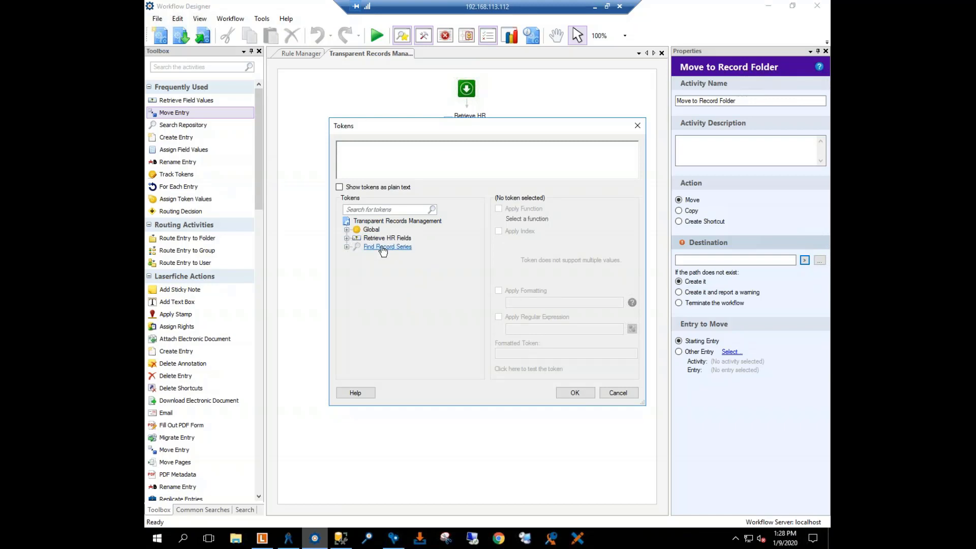
pyautogui.click(347, 246)
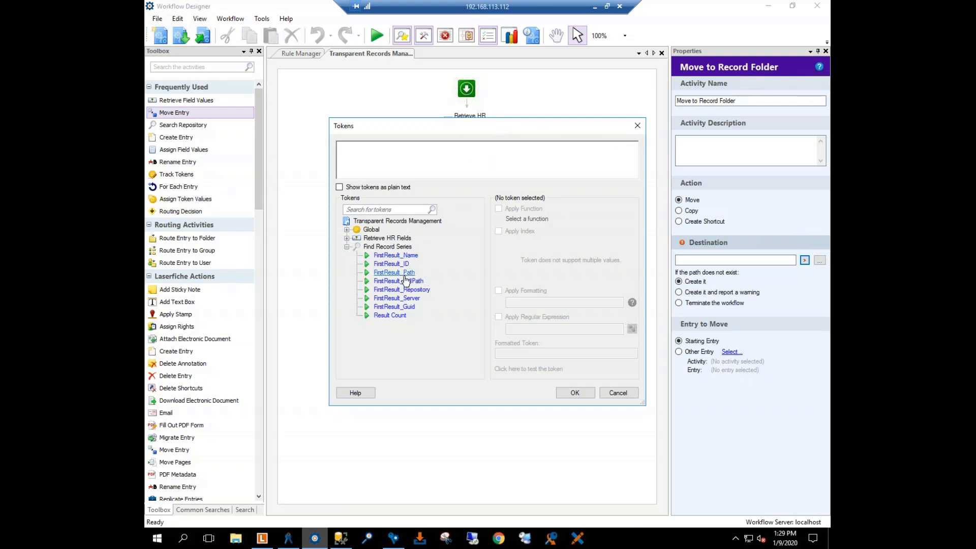
pyautogui.doubleClick(401, 281)
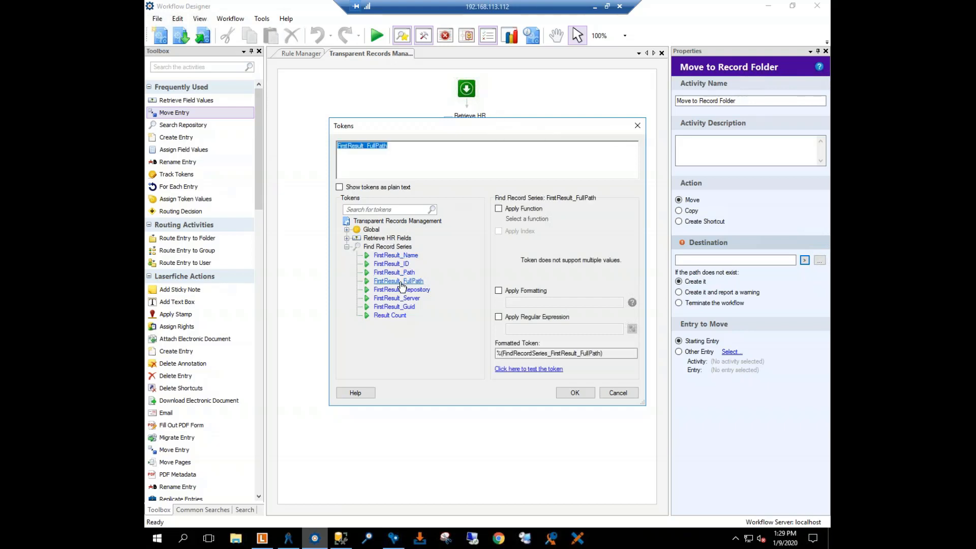
pyautogui.click(406, 147)
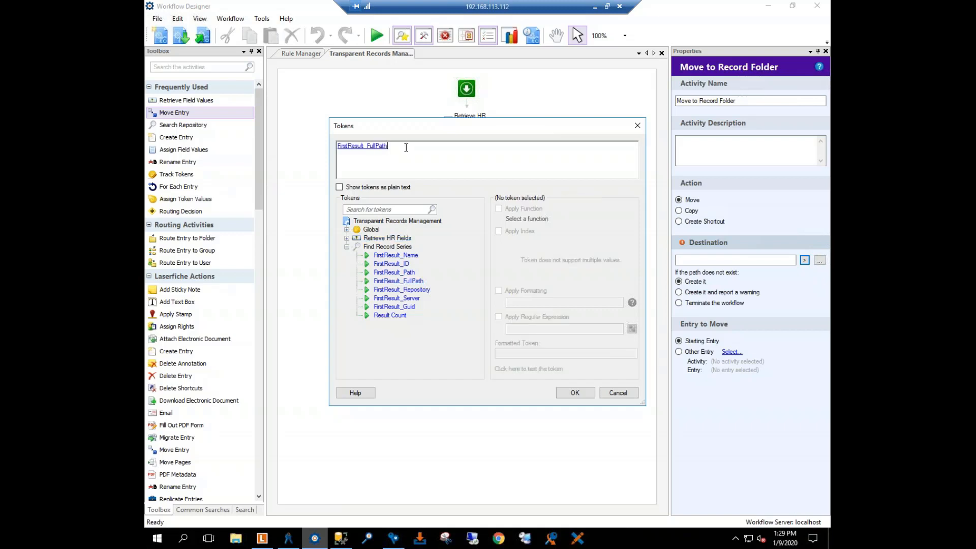
pyautogui.write('\\')
# Step: Append the Employee Last Name and Employee First Name tokens from Retrieve HR Fields to the path, separated by a comma
pyautogui.click(347, 247)
pyautogui.click(347, 238)
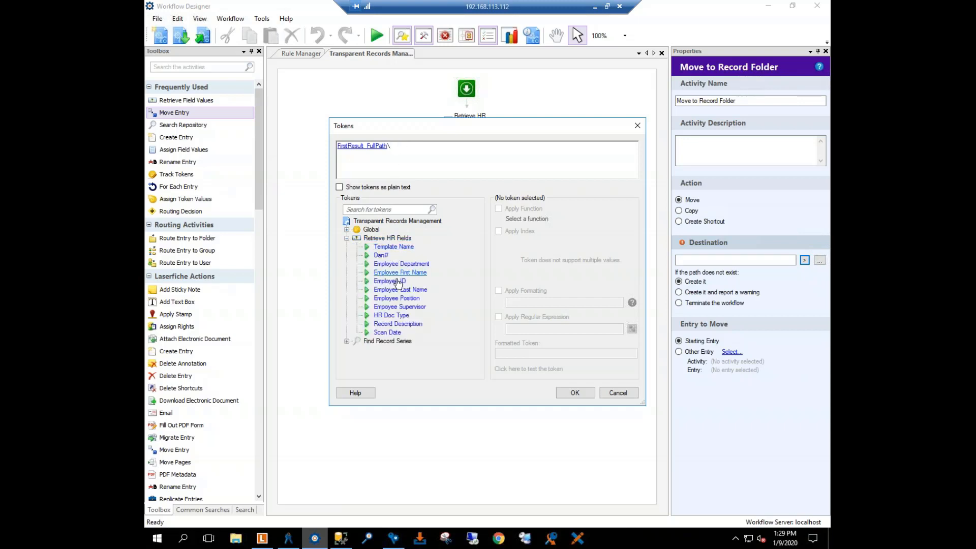
pyautogui.moveTo(400, 289); pyautogui.dragTo(457, 146)
pyautogui.write(',')
pyautogui.doubleClick(400, 272)
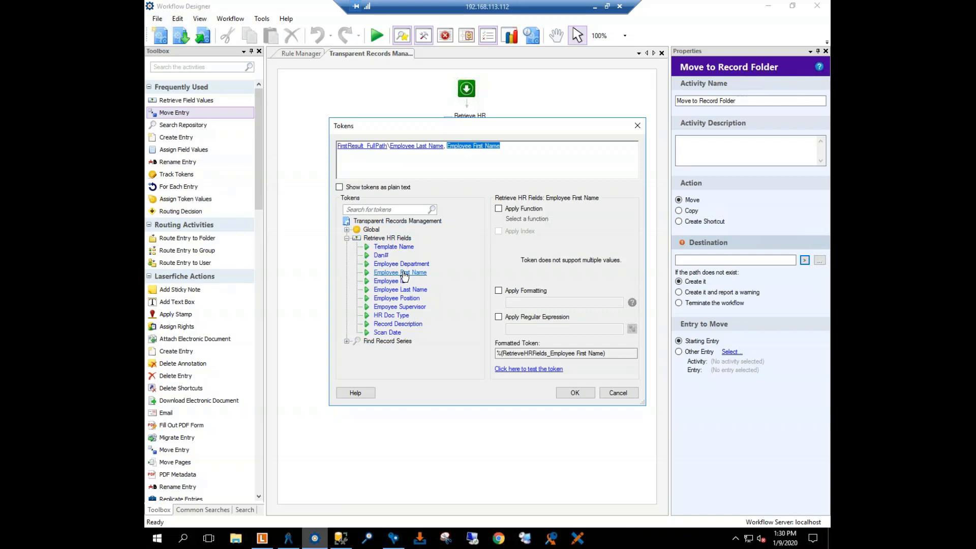
pyautogui.click(515, 147)
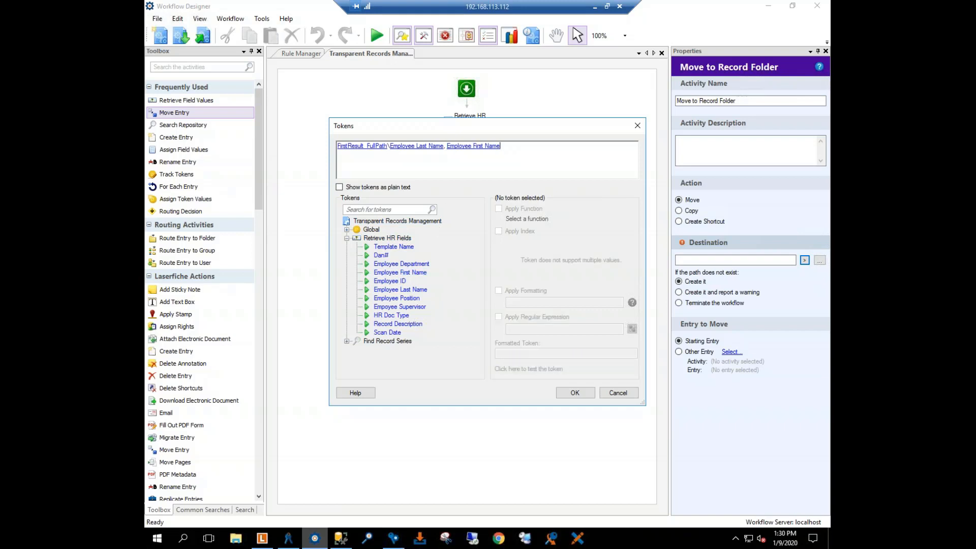
pyautogui.click(477, 147)
pyautogui.click(399, 148)
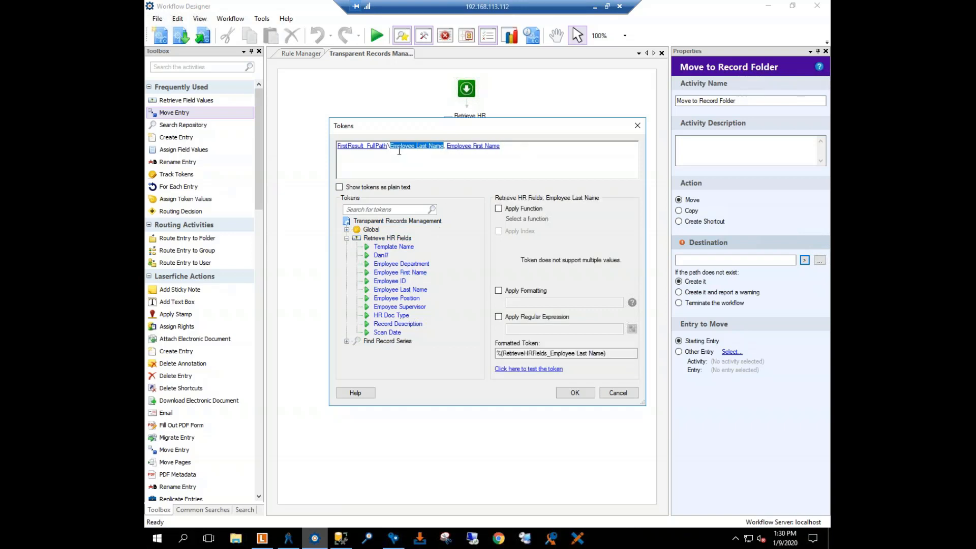
pyautogui.click(510, 152)
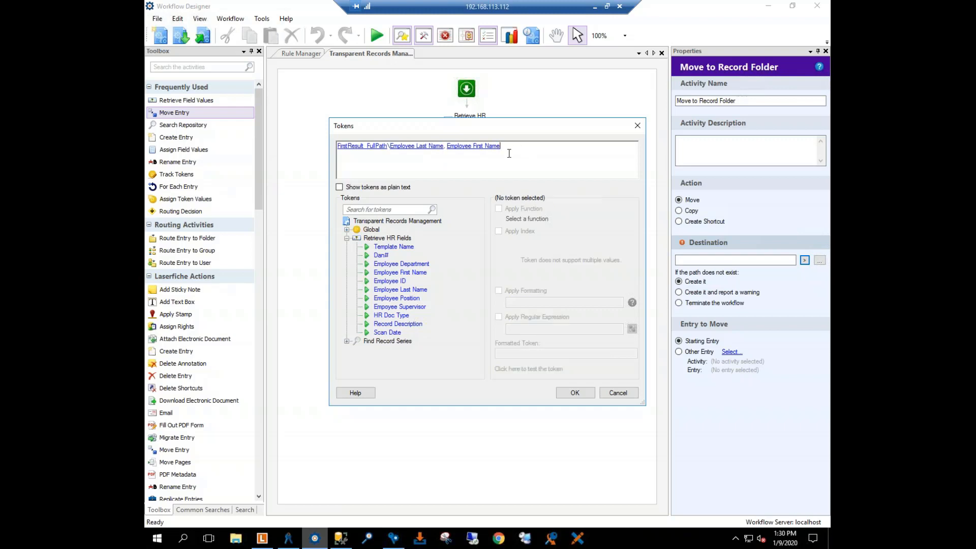
# Step: Remove the employee name tokens from the path, keeping FirstResult_FullPath and its backslash
pyautogui.press('BackSpace')
pyautogui.press('BackSpace')
pyautogui.press('BackSpace')
pyautogui.press('BackSpace')
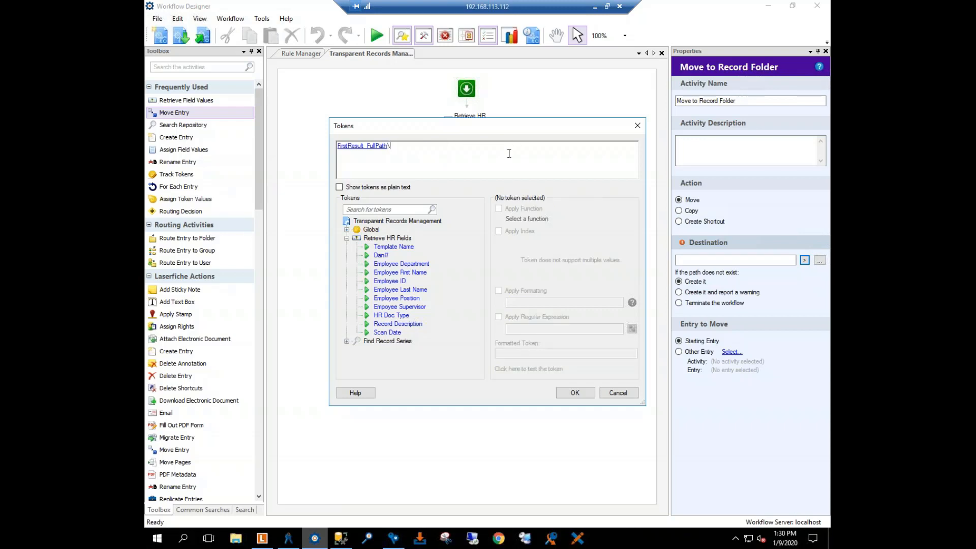
# Step: Append the global Date token to the destination path and apply the yyyy format to it
pyautogui.click(347, 239)
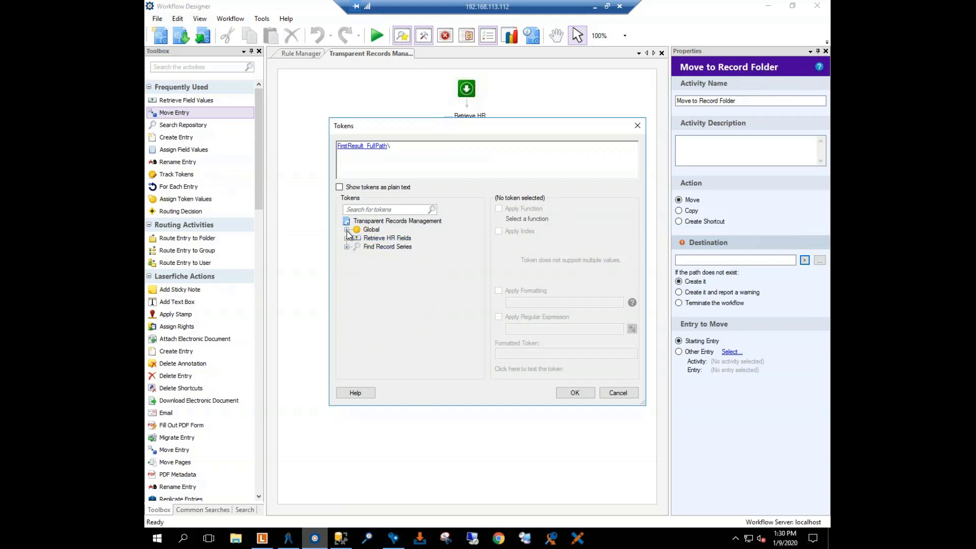
pyautogui.click(347, 230)
pyautogui.click(380, 230)
pyautogui.moveTo(380, 233); pyautogui.dragTo(407, 147)
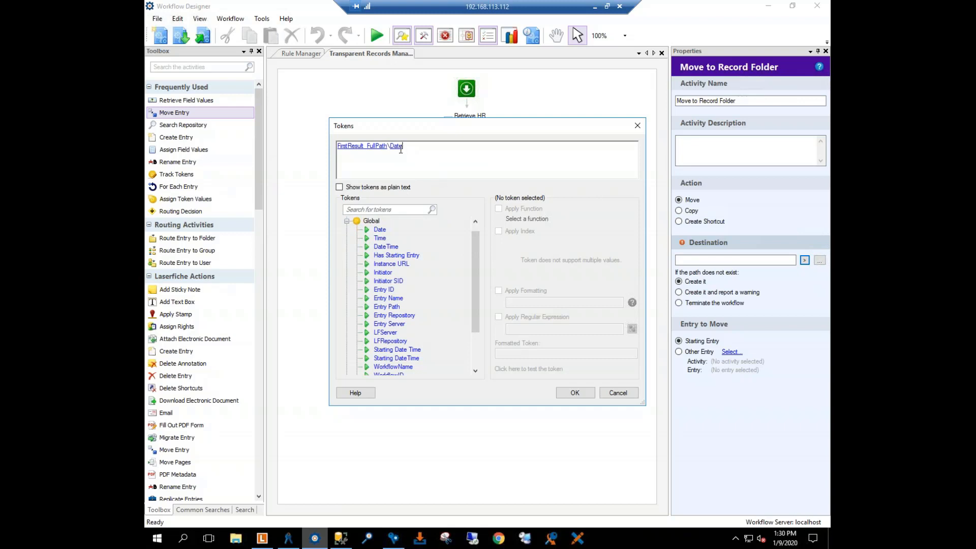
pyautogui.click(399, 147)
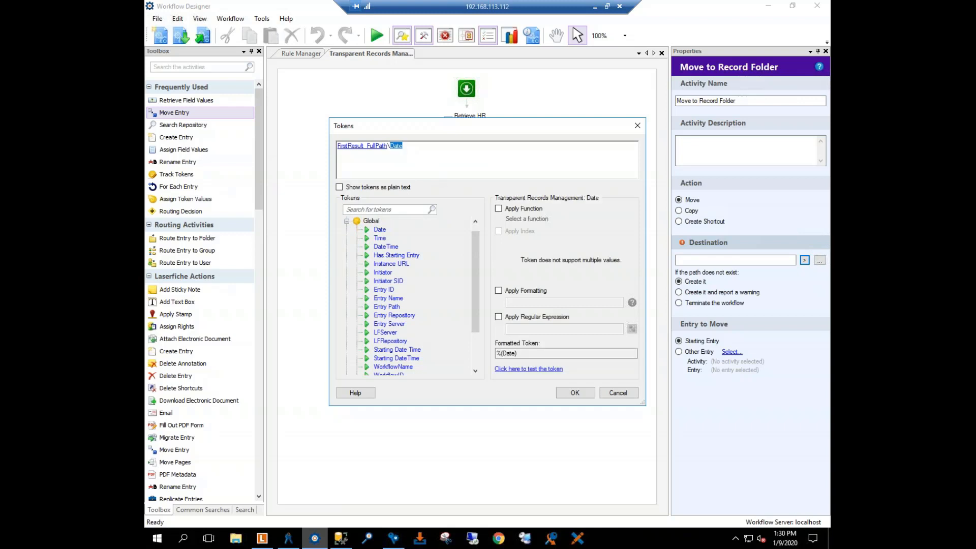
pyautogui.click(499, 291)
pyautogui.click(513, 302)
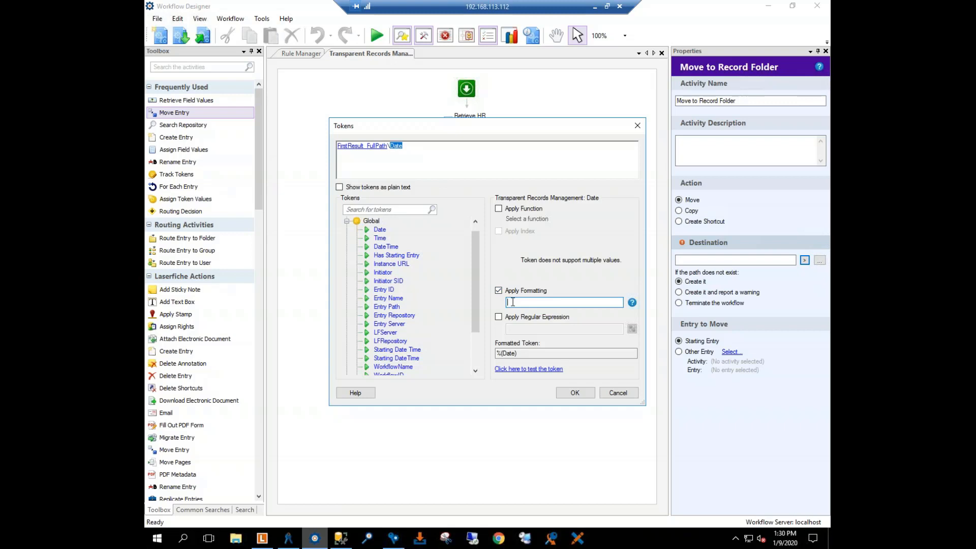
pyautogui.write('yyyy')
# Step: Test the Date token's yyyy formatting with a sample date and deselect the token
pyautogui.click(516, 369)
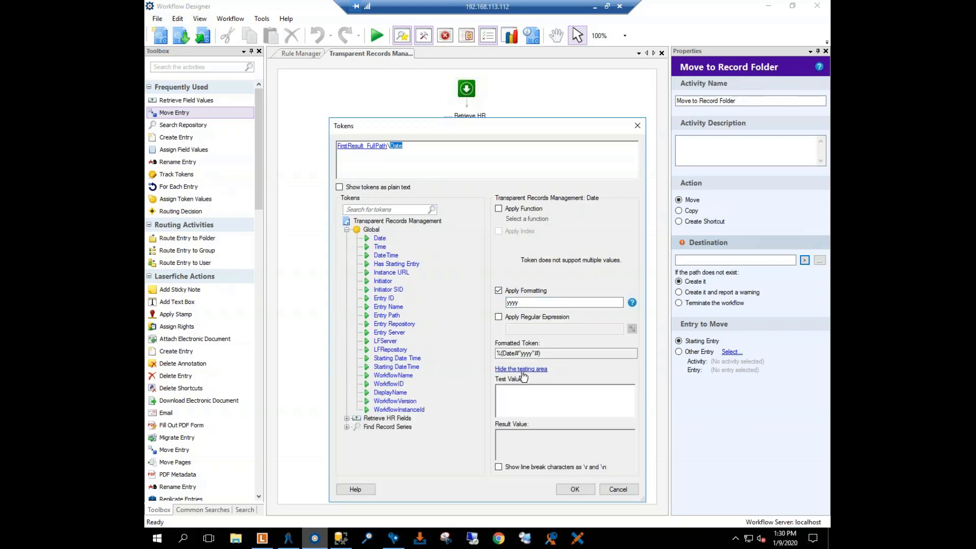
pyautogui.write('07/02/1984')
pyautogui.click(441, 170)
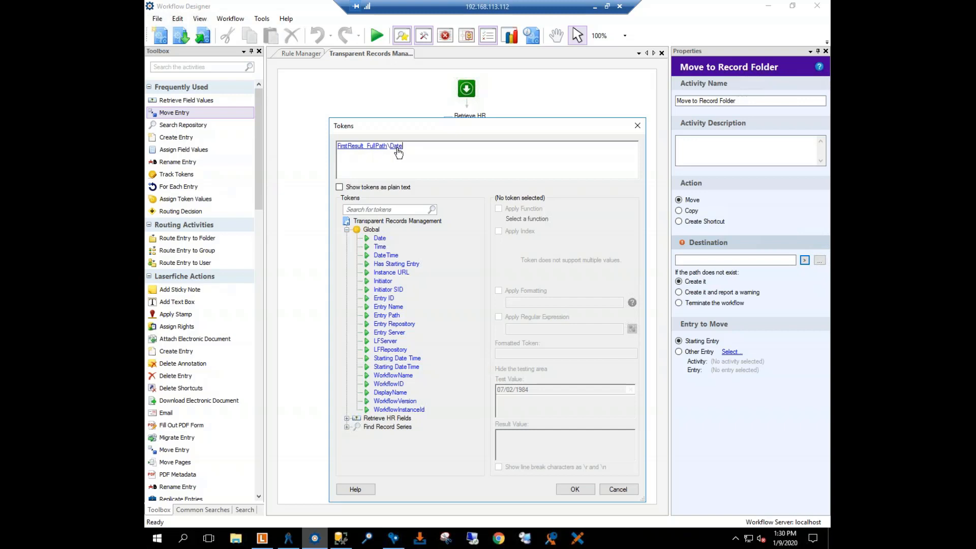
# Step: Apply the composed token path as the destination of the Move to Record Folder activity
pyautogui.click(573, 489)
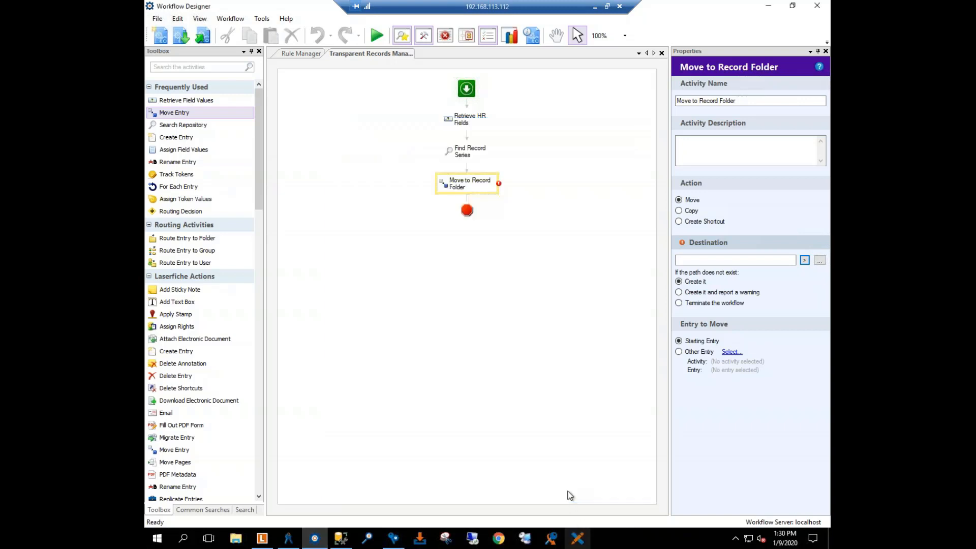
pyautogui.click(435, 222)
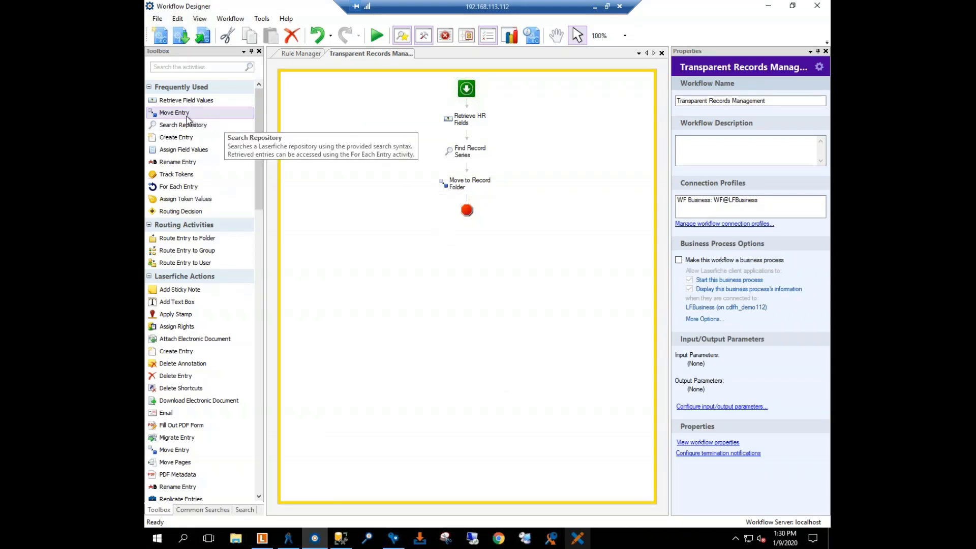
# Step: Add a Move Entry activity below Move to Record Folder and name it Create Record Shortcut
pyautogui.moveTo(170, 117); pyautogui.dragTo(462, 202)
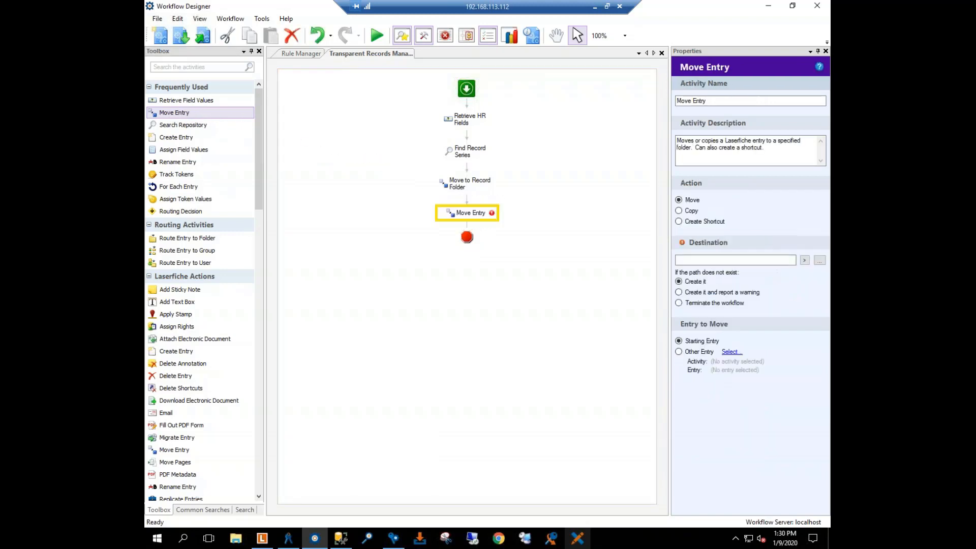
pyautogui.click(712, 101)
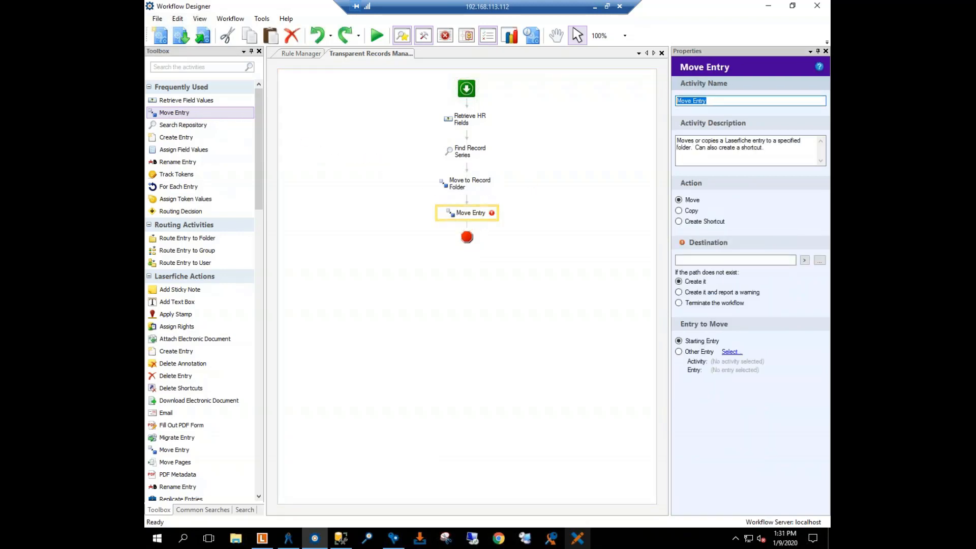
pyautogui.write('Crete')
pyautogui.press('BackSpace')
pyautogui.press('BackSpace')
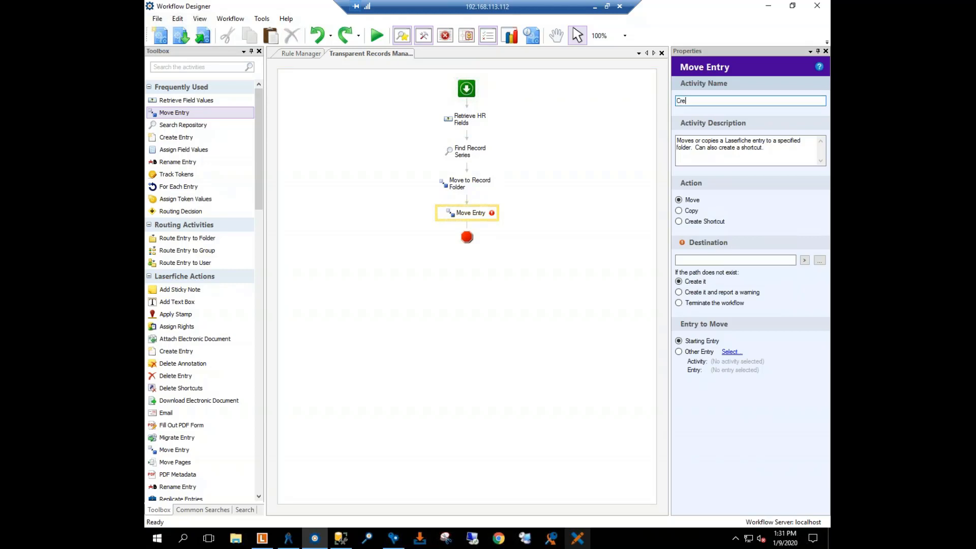
pyautogui.write('ate Record Shortcut')
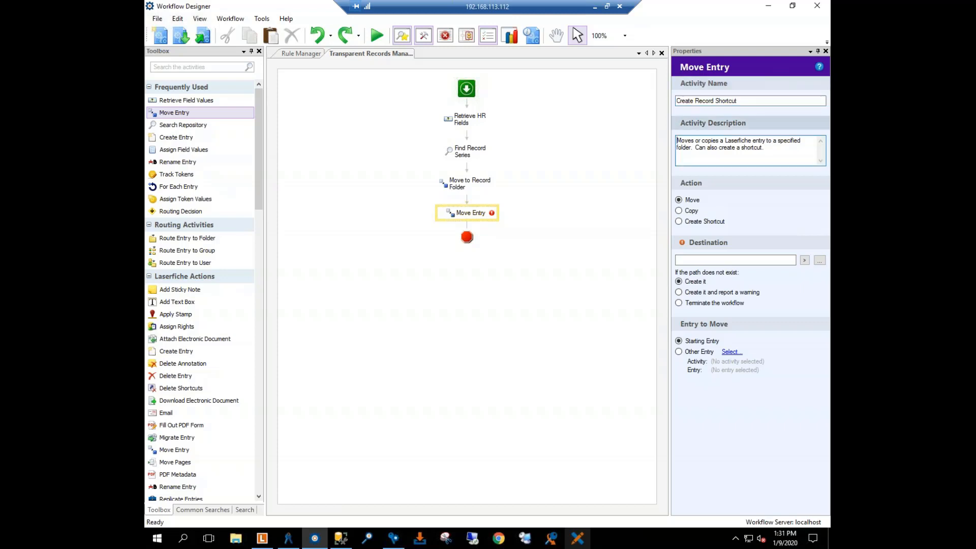
# Step: Clear the Create Record Shortcut activity's description and set its action to Create Shortcut
pyautogui.press('Tab')
pyautogui.press('BackSpace')
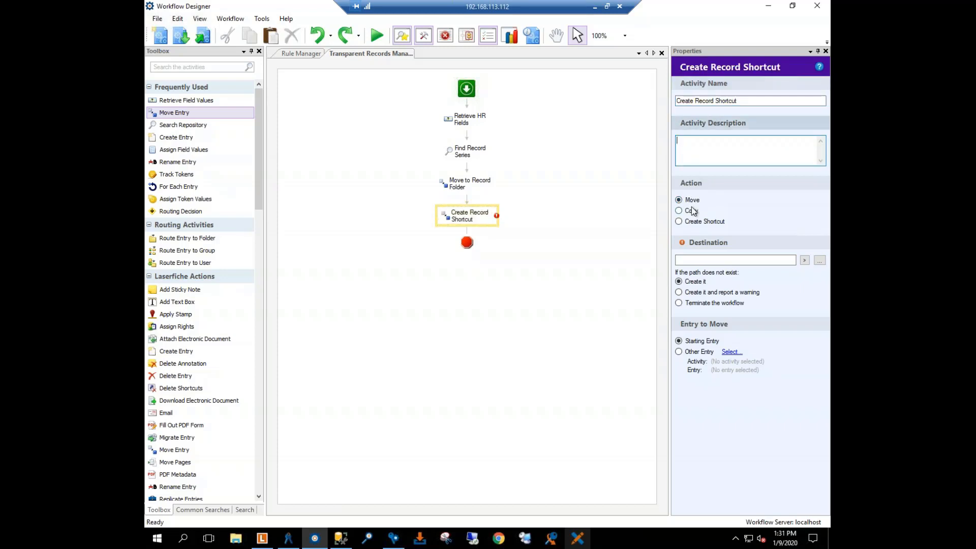
pyautogui.click(680, 223)
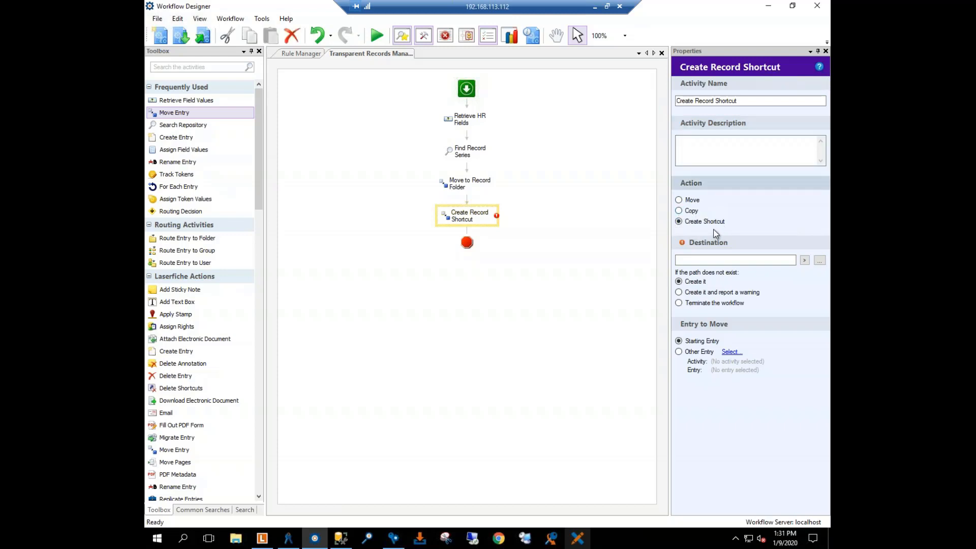
pyautogui.click(805, 261)
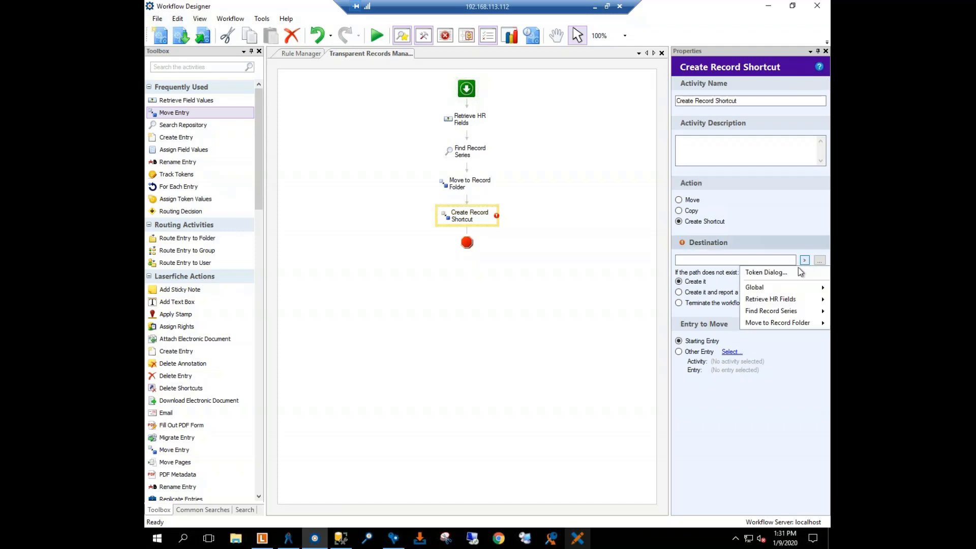
pyautogui.click(772, 273)
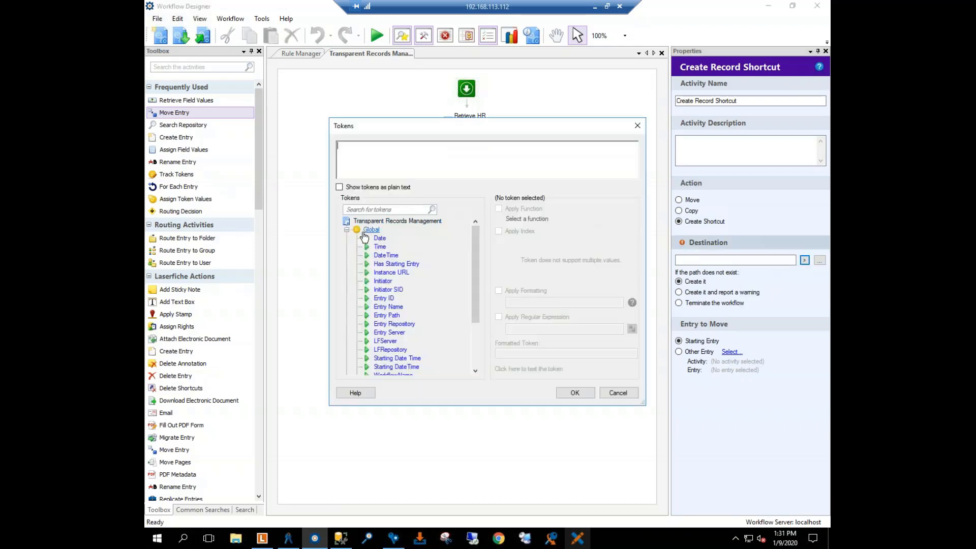
pyautogui.click(347, 230)
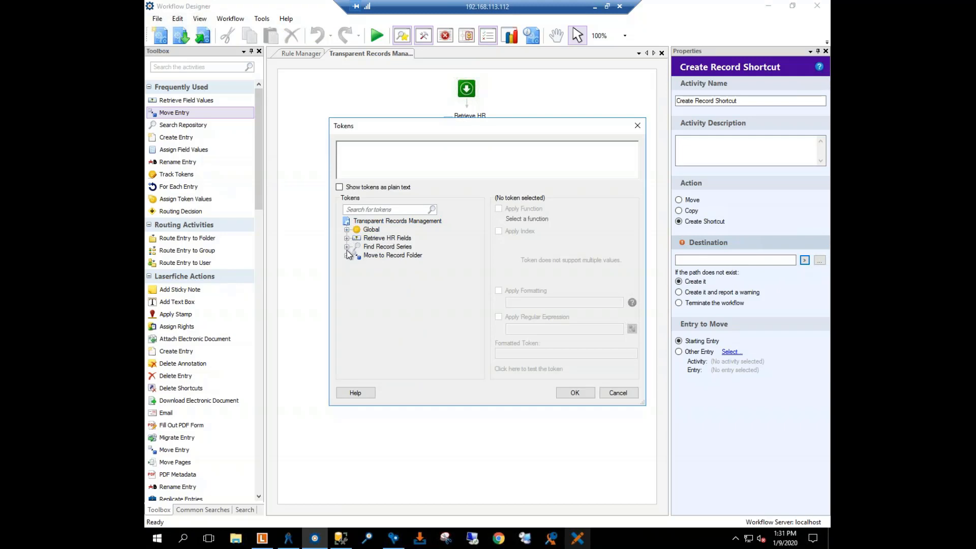
pyautogui.click(618, 393)
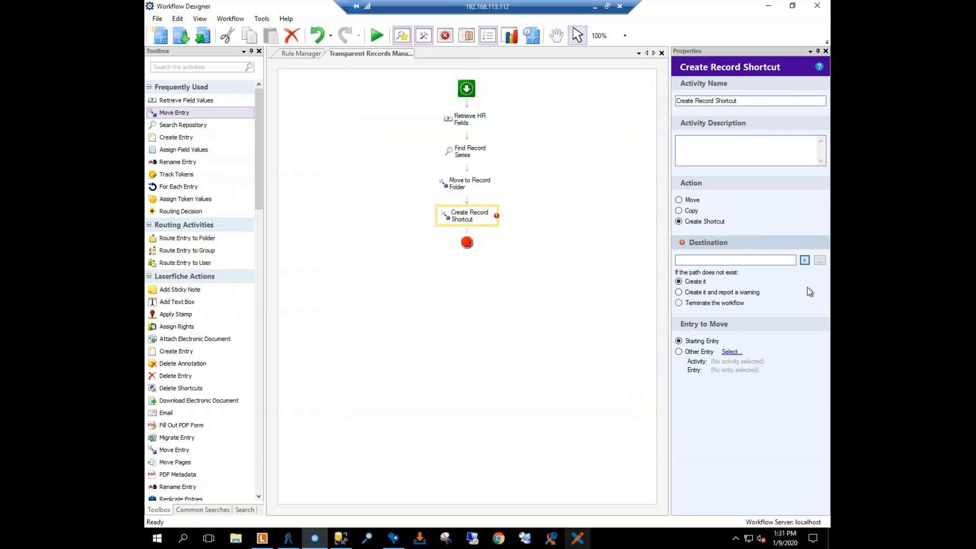
# Step: Set the shortcut's destination to the Employee Files folder under Human Resources
pyautogui.click(819, 261)
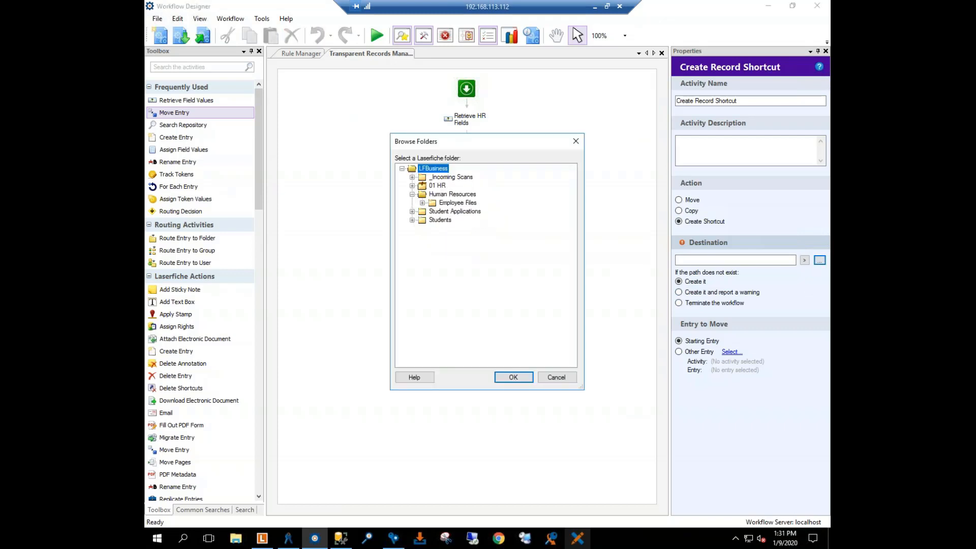
pyautogui.click(448, 204)
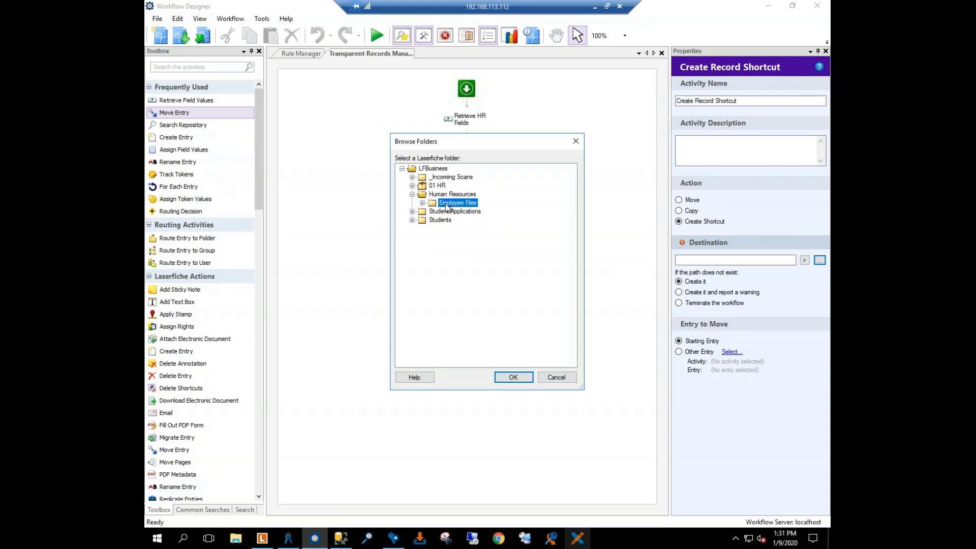
pyautogui.click(422, 202)
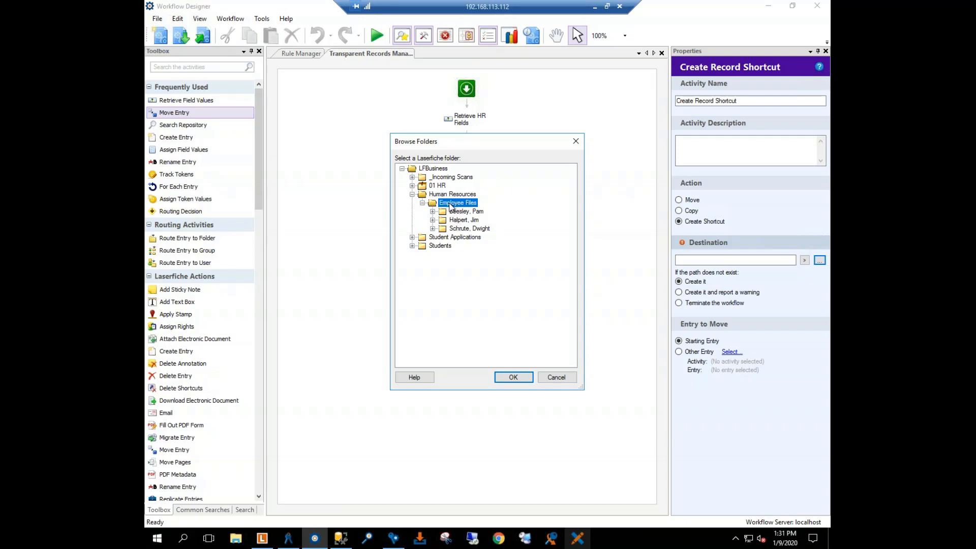
pyautogui.click(515, 378)
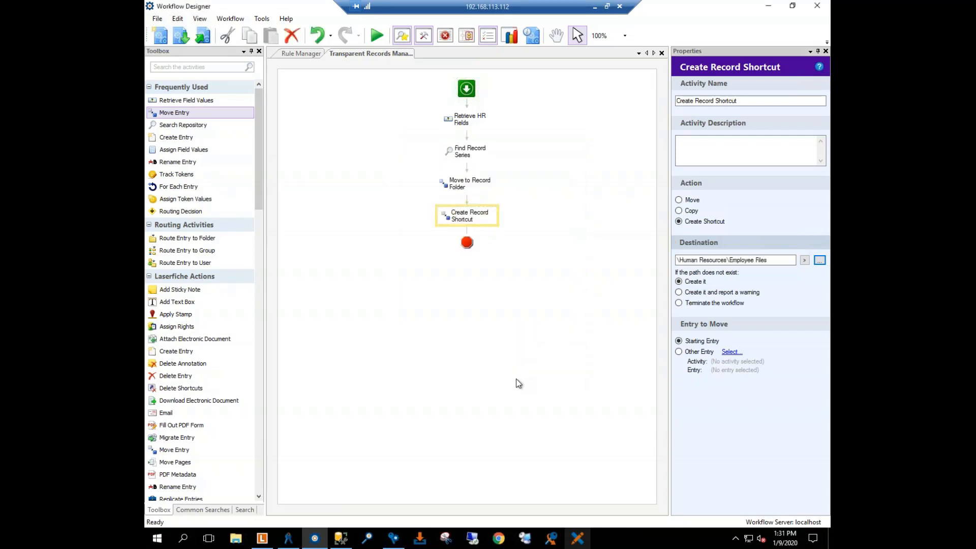
# Step: Append a backslash and the Employee Last Name and Employee First Name tokens, separated by a comma, to the shortcut's destination path
pyautogui.click(804, 261)
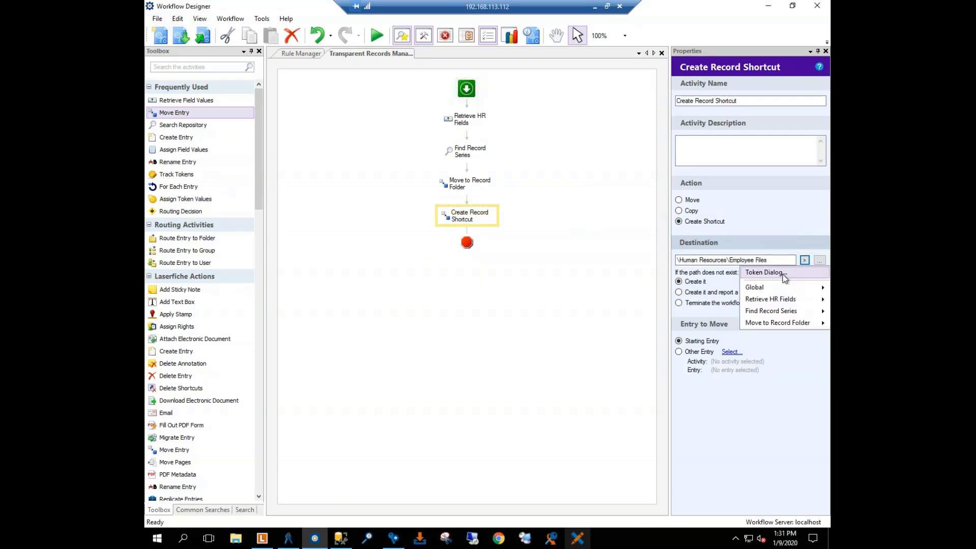
pyautogui.click(780, 274)
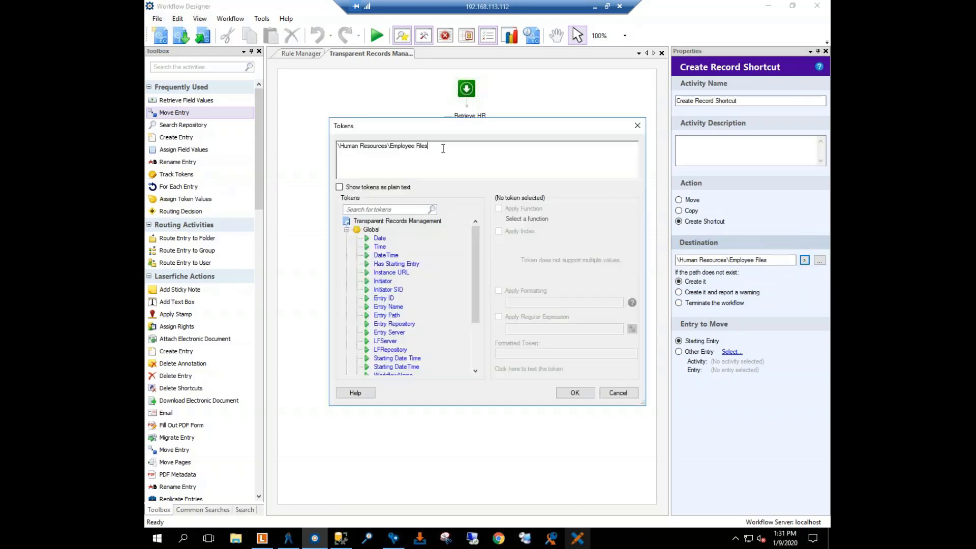
pyautogui.click(346, 230)
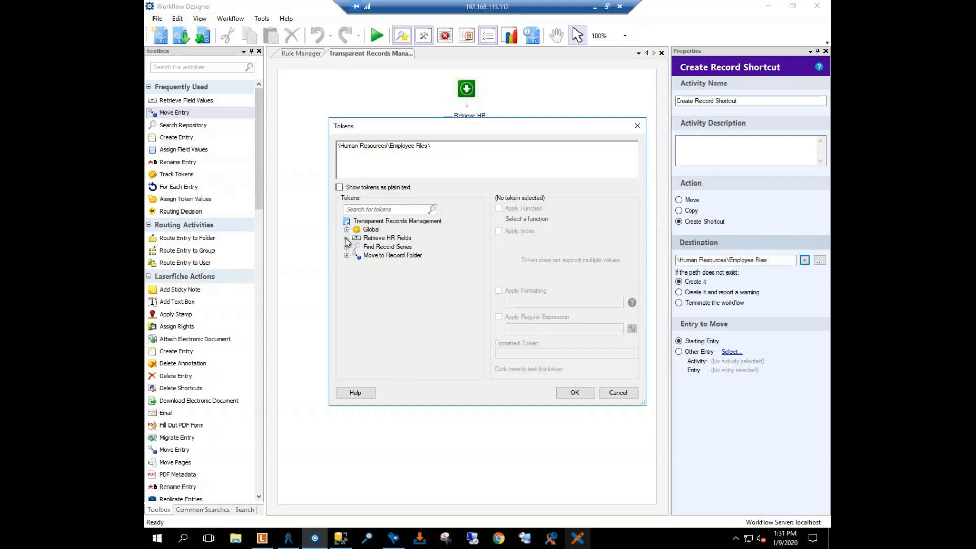
pyautogui.click(346, 239)
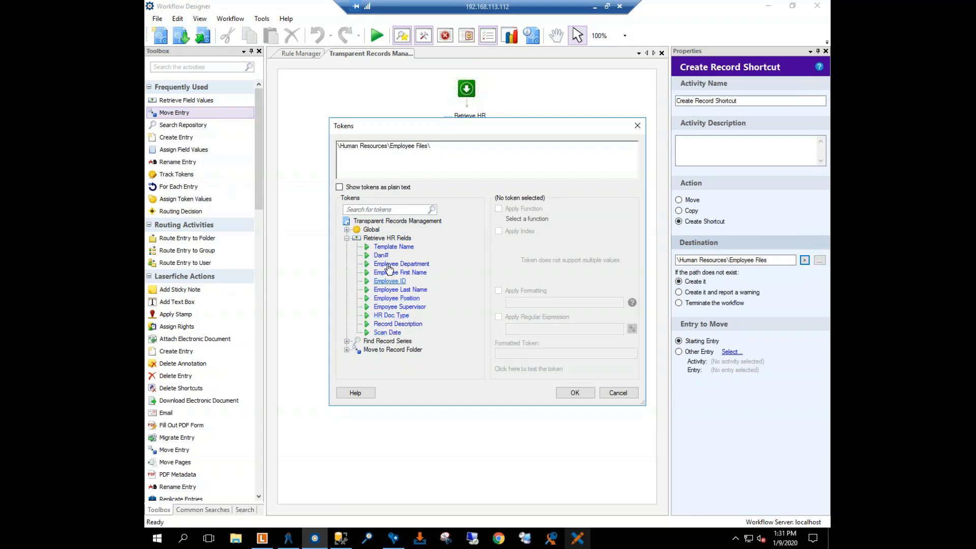
pyautogui.doubleClick(400, 289)
pyautogui.click(490, 148)
pyautogui.write(',')
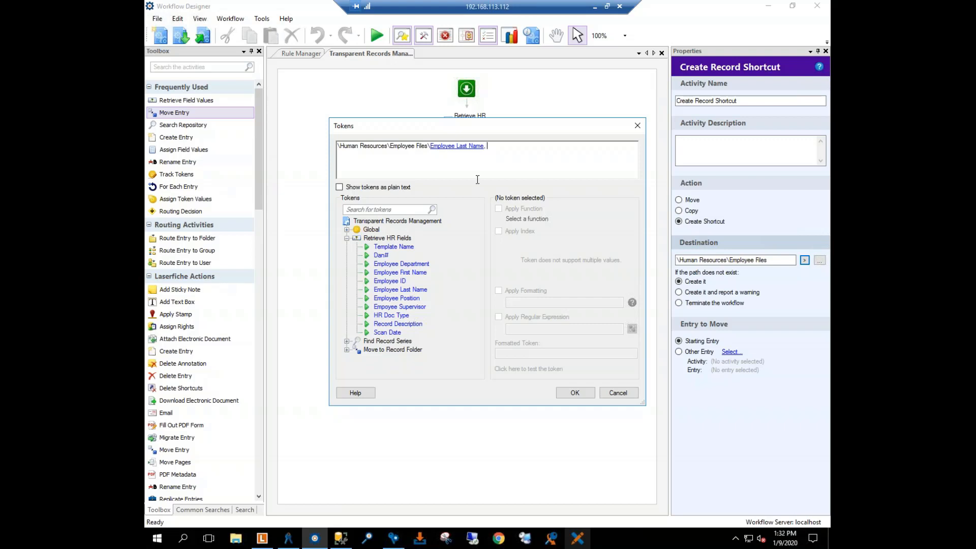
pyautogui.doubleClick(400, 273)
pyautogui.click(587, 153)
pyautogui.click(571, 398)
pyautogui.click(493, 314)
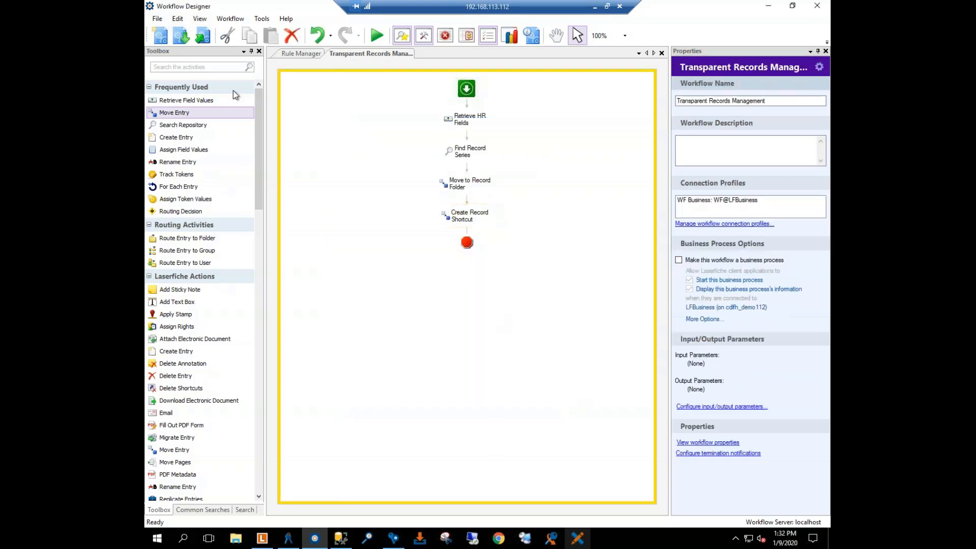
# Step: Find the Track Tokens activity and add it below Create Record Shortcut at the end of the workflow
pyautogui.click(197, 67)
pyautogui.write('track')
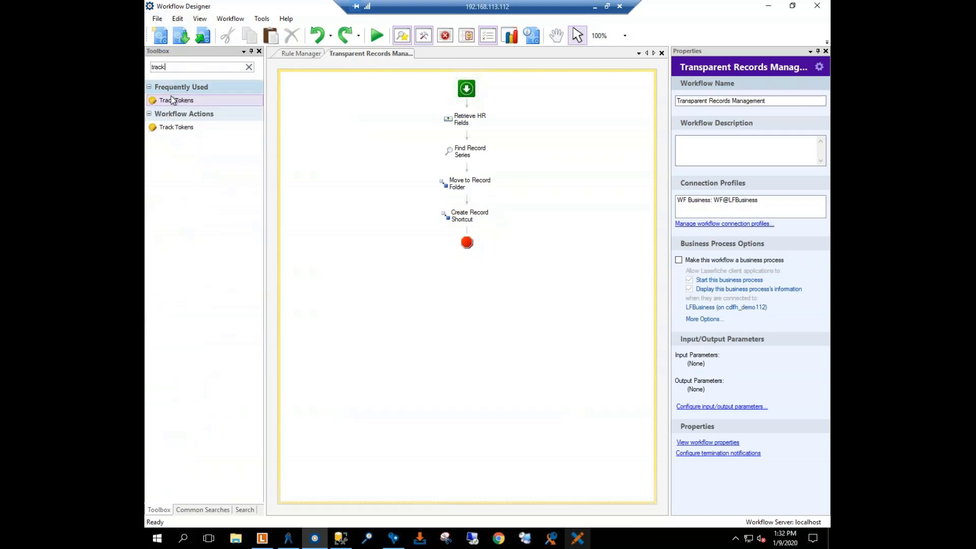
pyautogui.moveTo(174, 101); pyautogui.dragTo(457, 233)
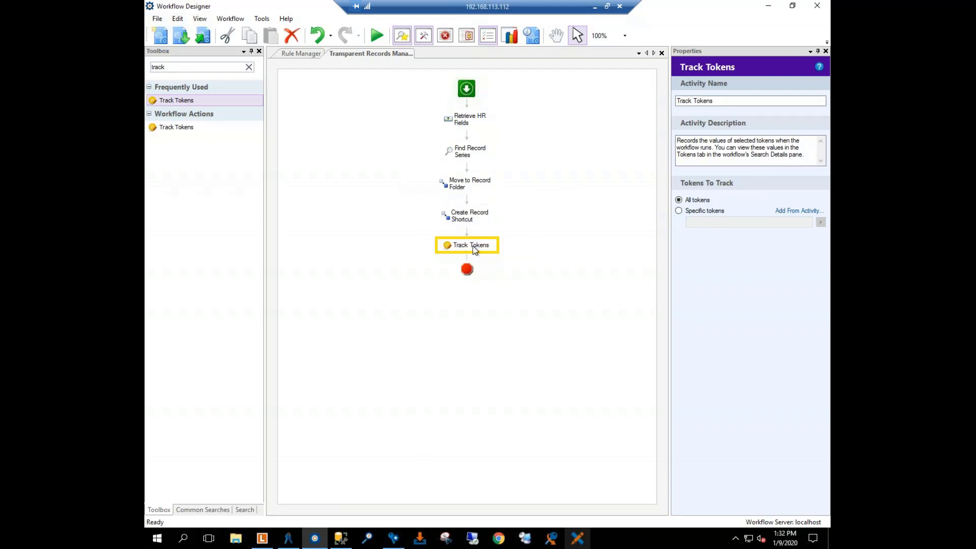
# Step: Publish the Transparent Records Management workflow, skipping the validation
pyautogui.click(335, 86)
pyautogui.click(203, 37)
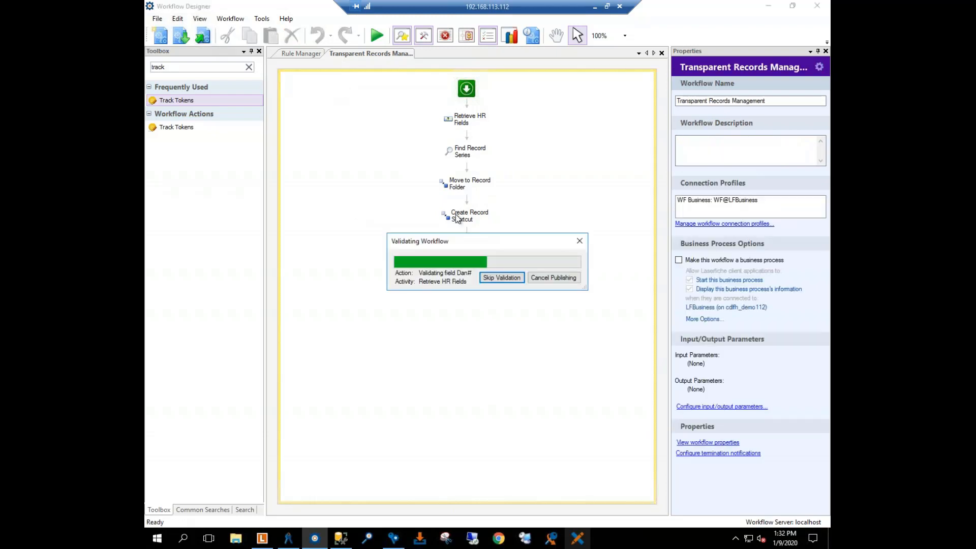
pyautogui.click(513, 283)
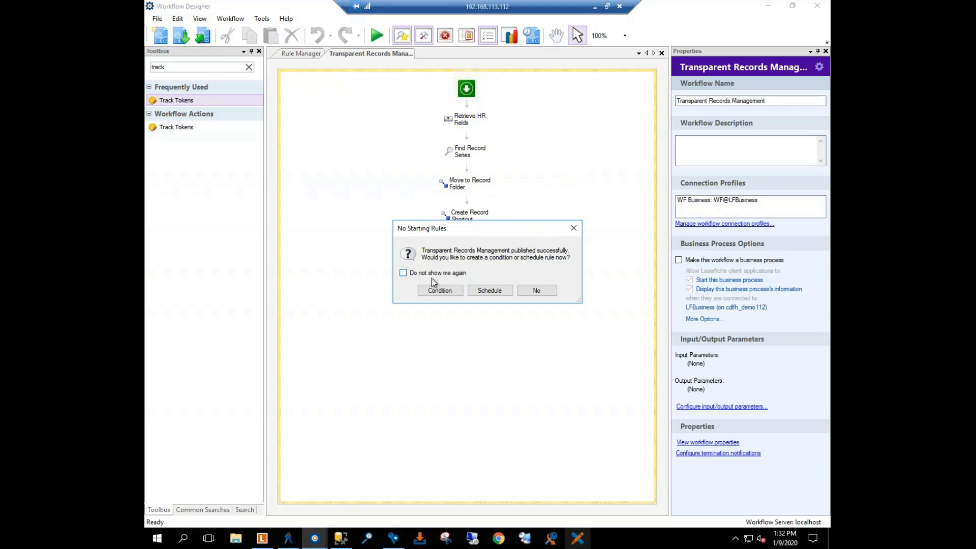
# Step: Create a condition starting rule for the workflow named "Created - Transparent Records Management" and proceed to its condition properties
pyautogui.click(435, 293)
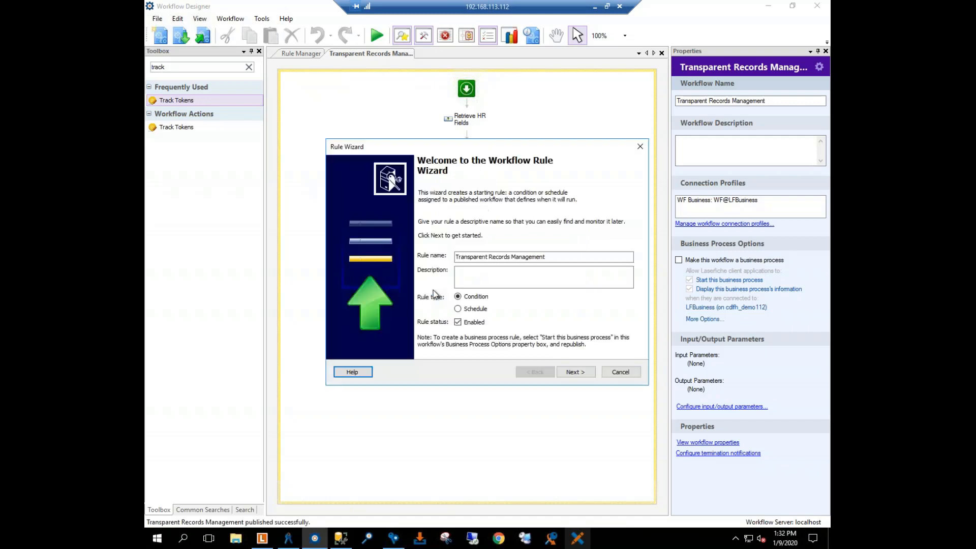
pyautogui.click(459, 256)
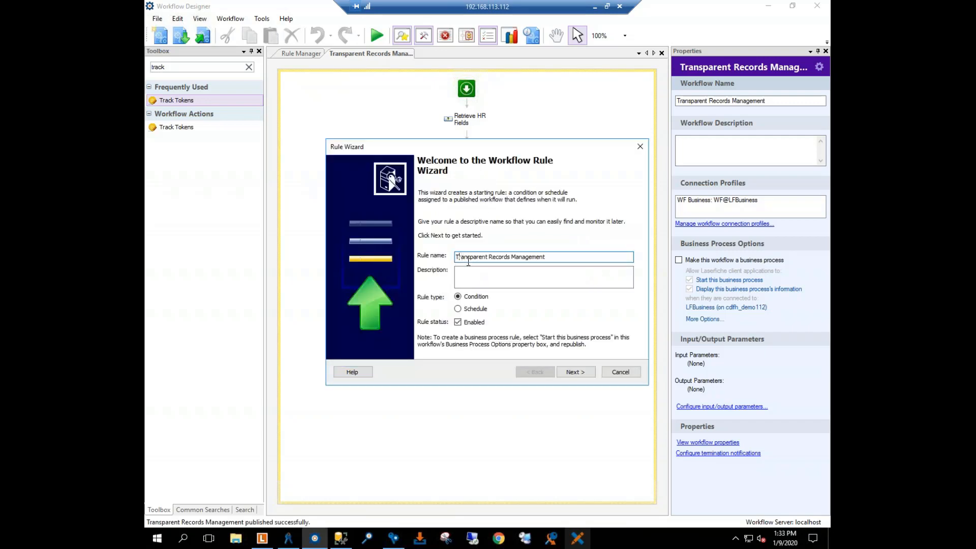
pyautogui.write('Created -')
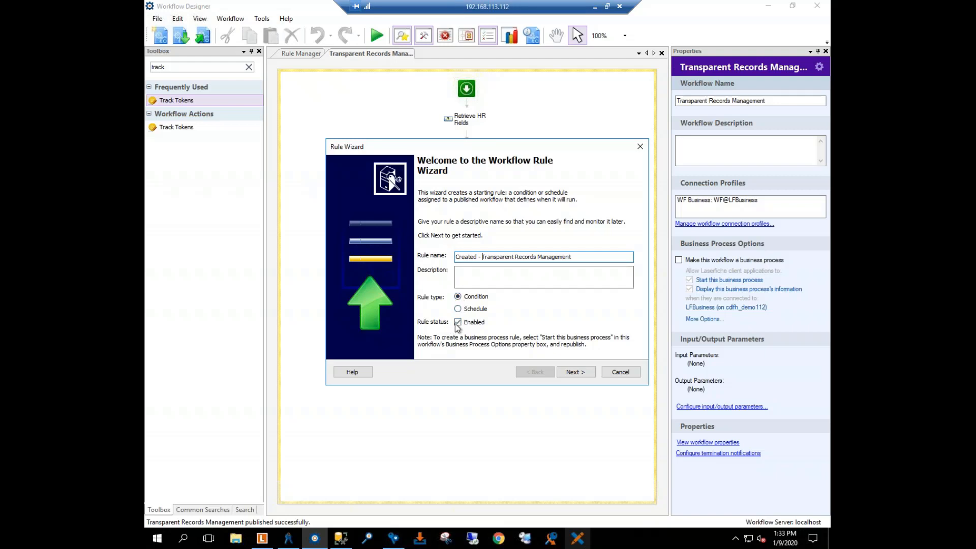
pyautogui.click(573, 373)
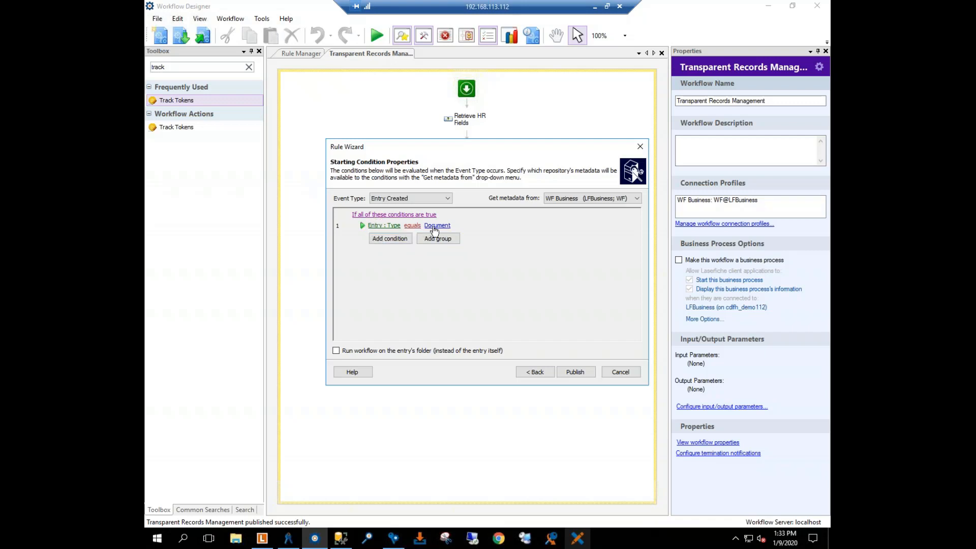
# Step: Add a second starting condition requiring the Entry Path to equal the _Incoming Scans folder in the LFBusiness repository
pyautogui.click(376, 239)
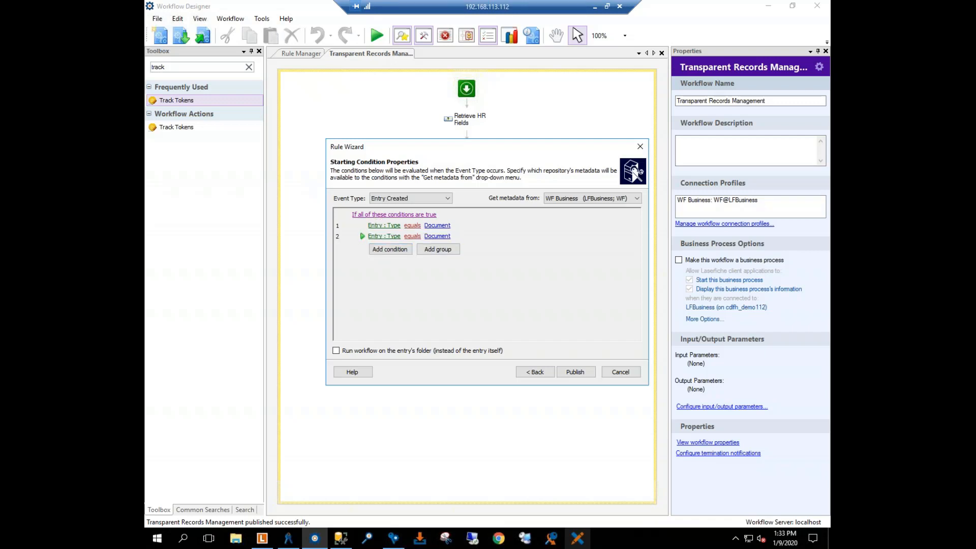
pyautogui.click(379, 237)
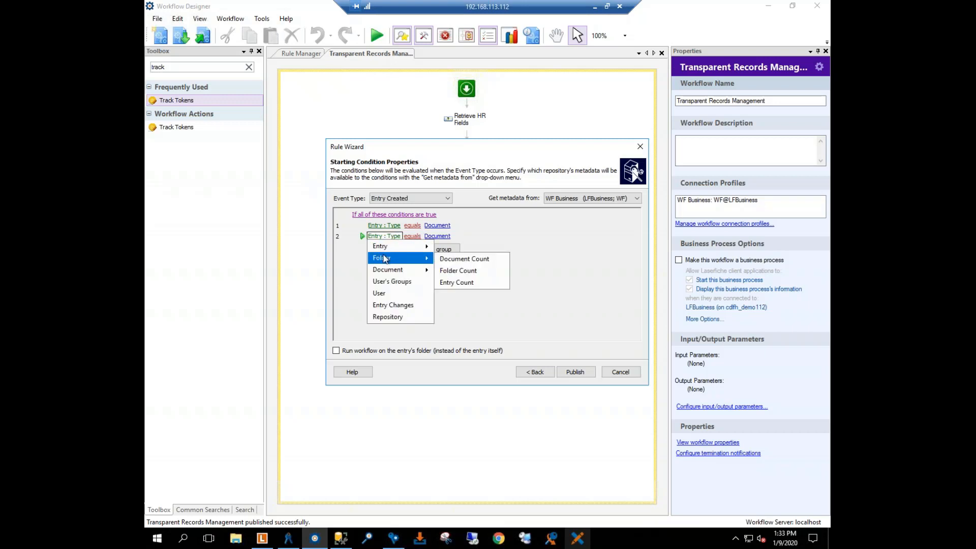
pyautogui.moveTo(386, 248)
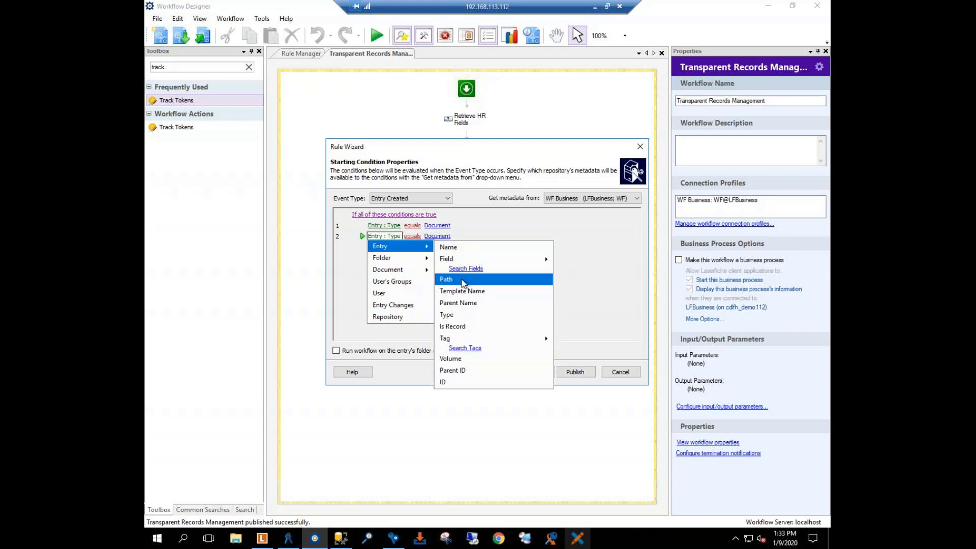
pyautogui.click(456, 281)
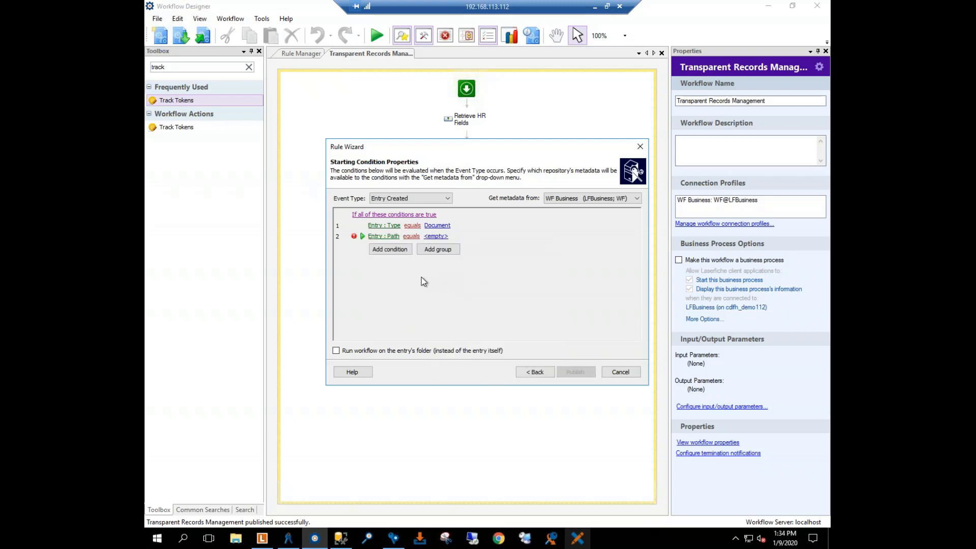
pyautogui.click(436, 237)
pyautogui.click(618, 238)
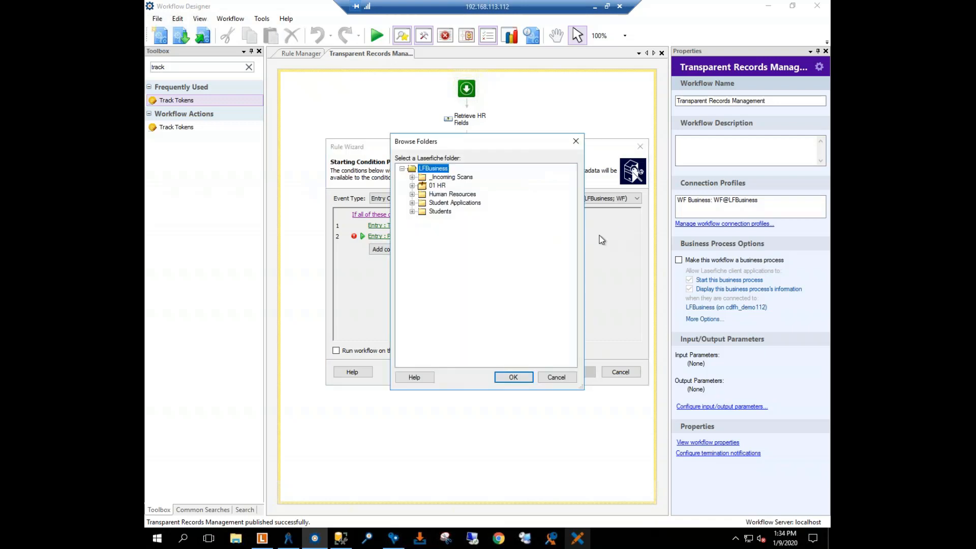
pyautogui.click(450, 177)
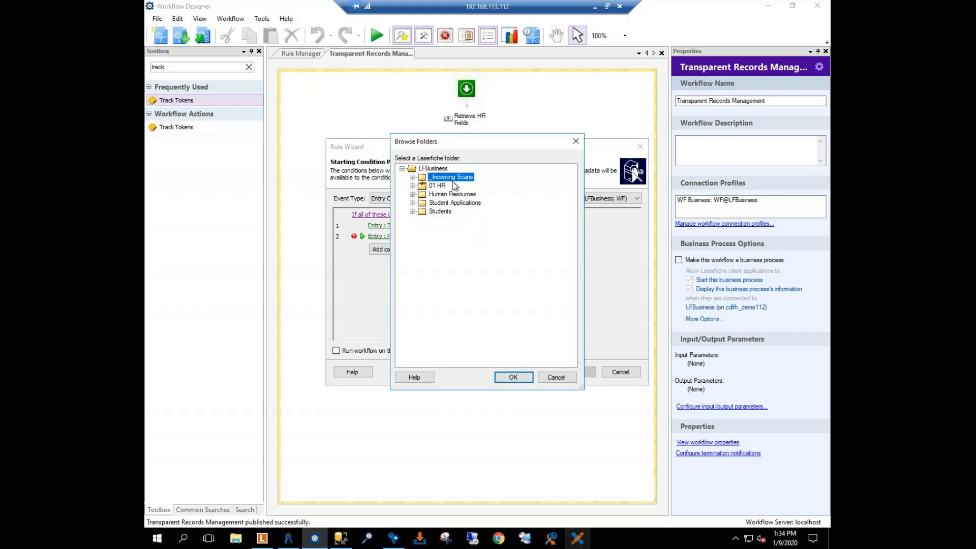
pyautogui.click(513, 378)
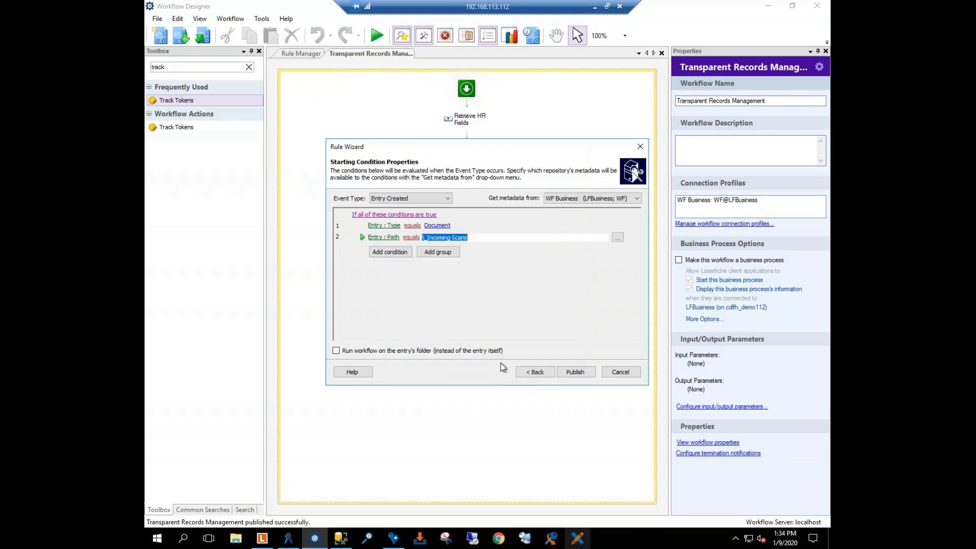
# Step: Add a third starting condition requiring the Entry Template Name to equal Human Resources
pyautogui.click(387, 248)
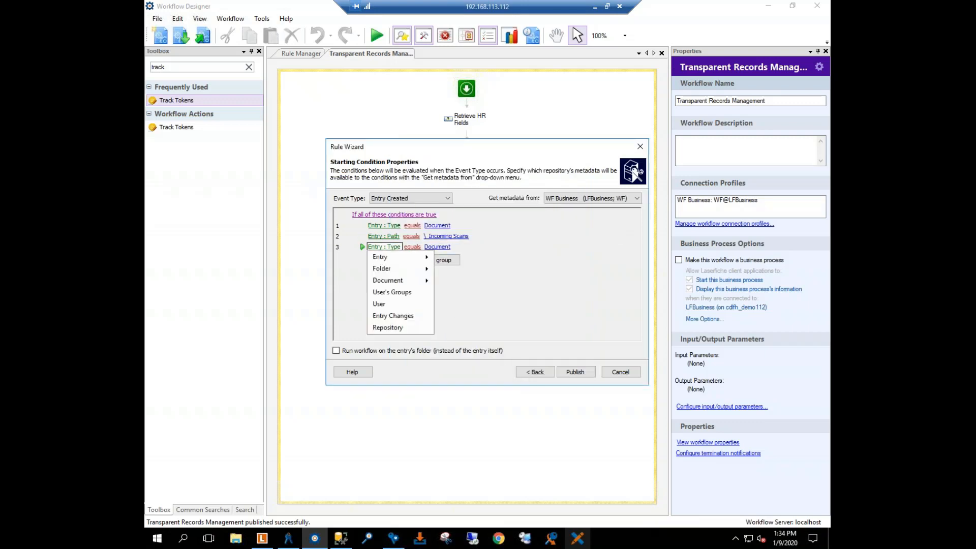
pyautogui.moveTo(387, 261)
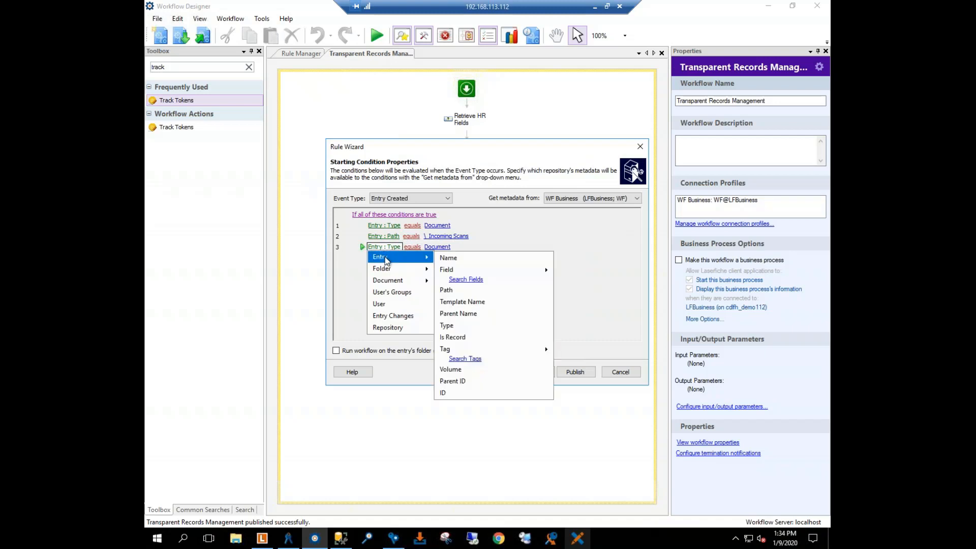
pyautogui.click(475, 302)
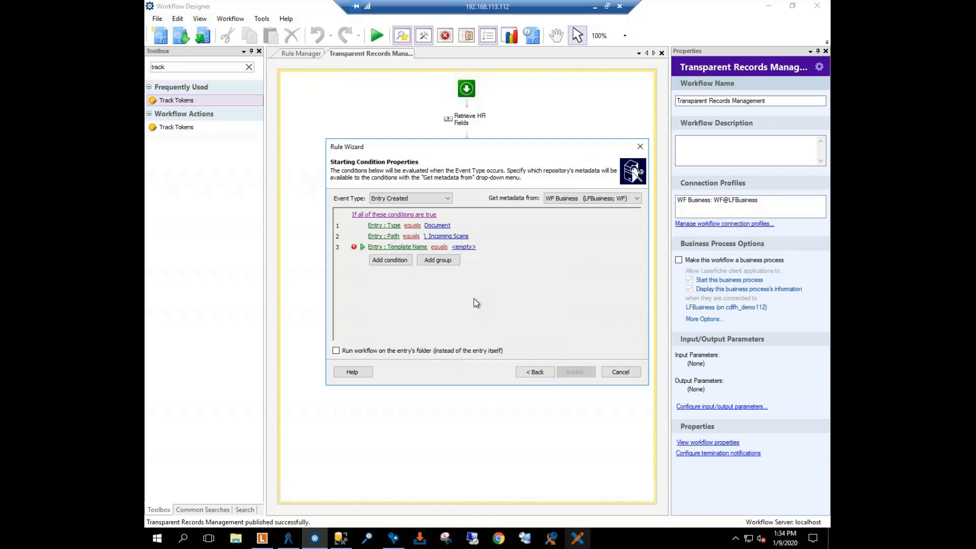
pyautogui.click(459, 247)
pyautogui.click(510, 249)
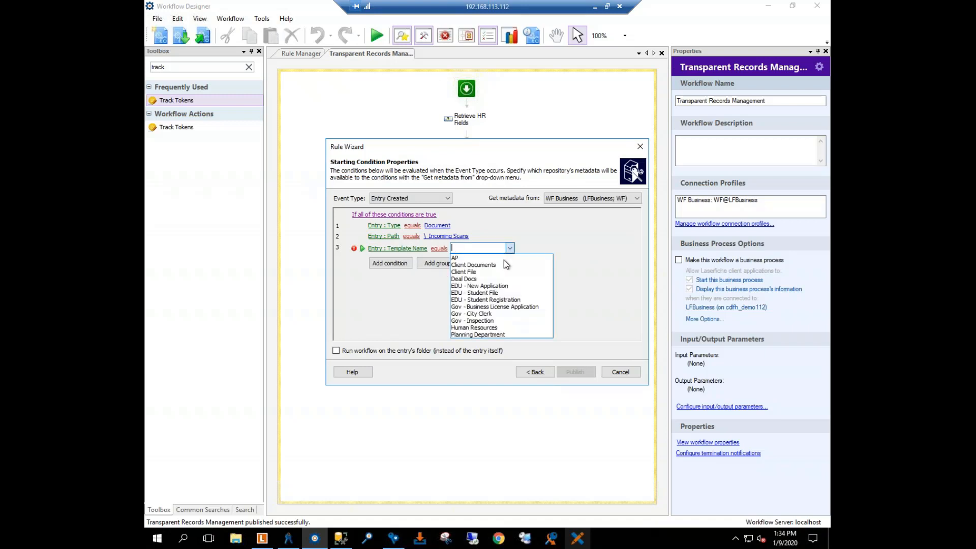
pyautogui.click(482, 329)
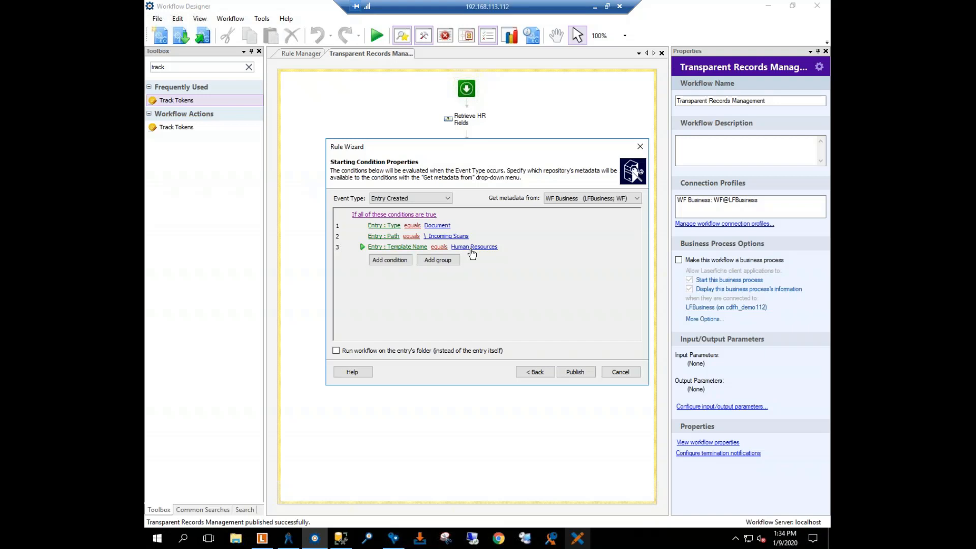
# Step: Add a fourth starting condition specifying that the User does not equal WF
pyautogui.click(392, 260)
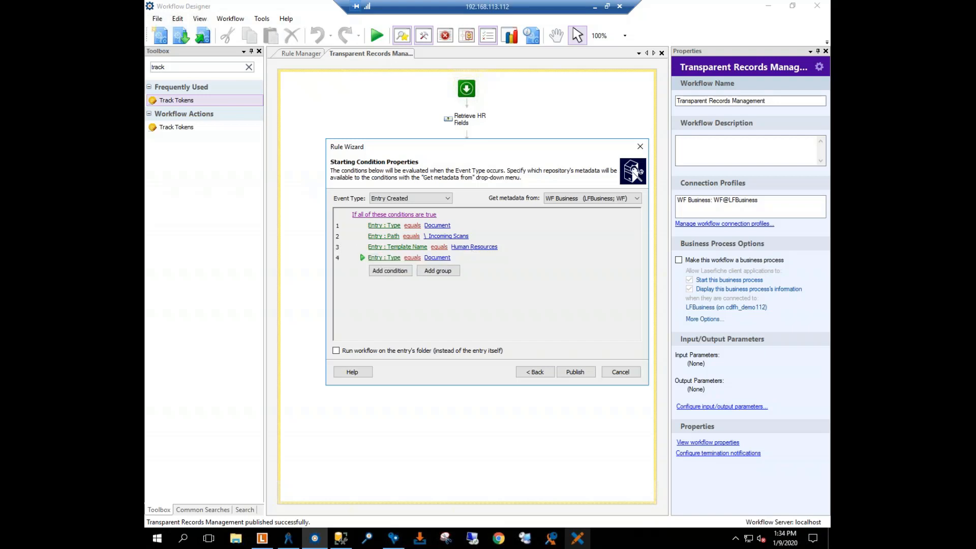
pyautogui.click(385, 258)
pyautogui.click(384, 315)
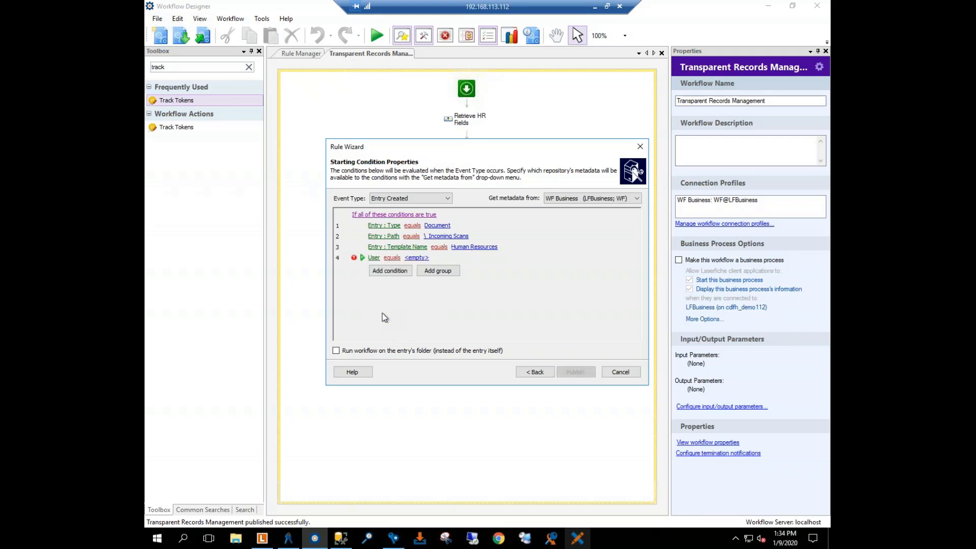
pyautogui.click(392, 258)
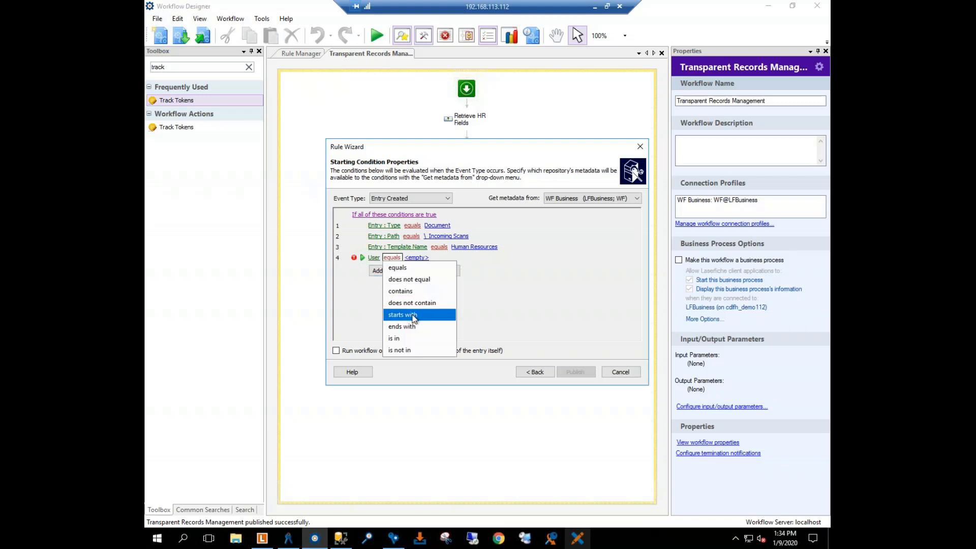
pyautogui.click(409, 280)
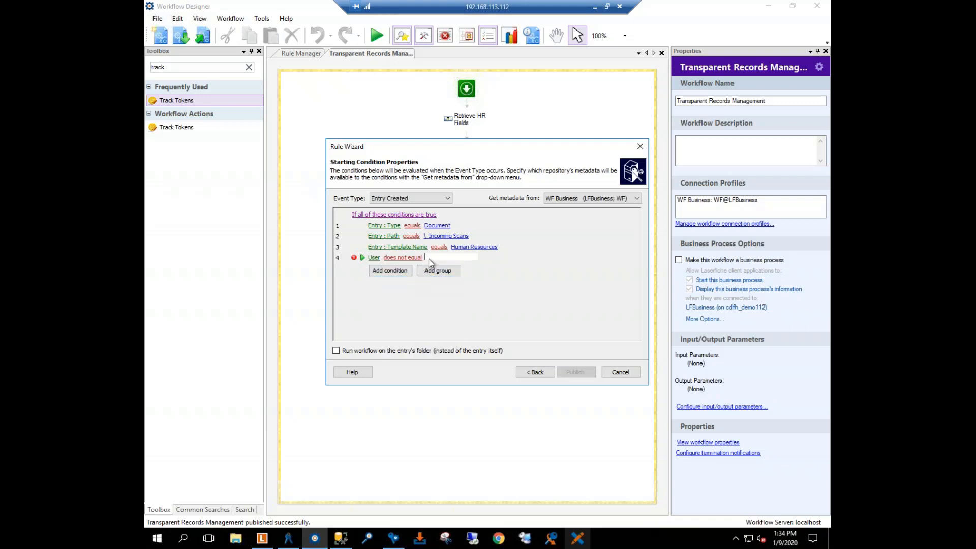
pyautogui.write('WF')
pyautogui.click(463, 296)
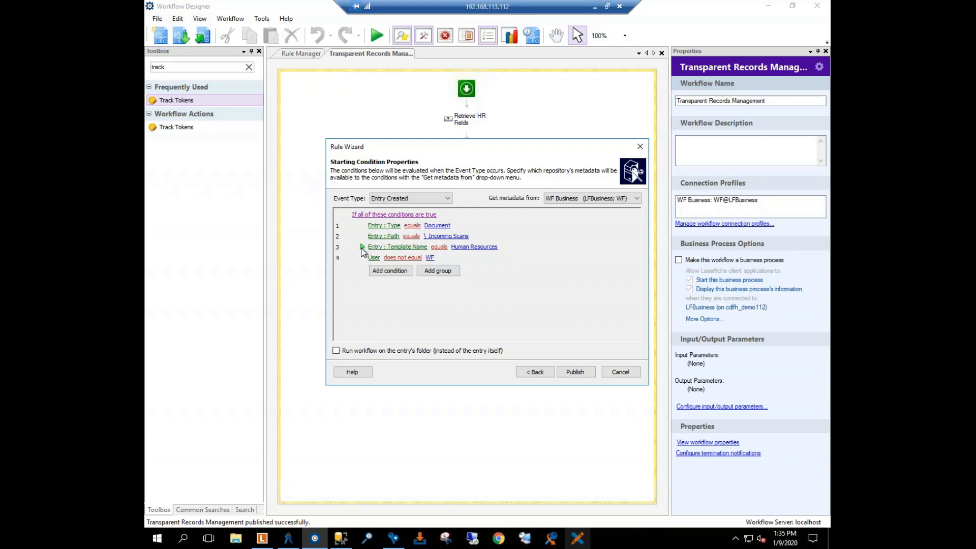
# Step: Reorder the starting conditions so Entry Template Name comes first and Entry Path moves up to second, and publish the rule
pyautogui.moveTo(362, 251); pyautogui.dragTo(362, 229)
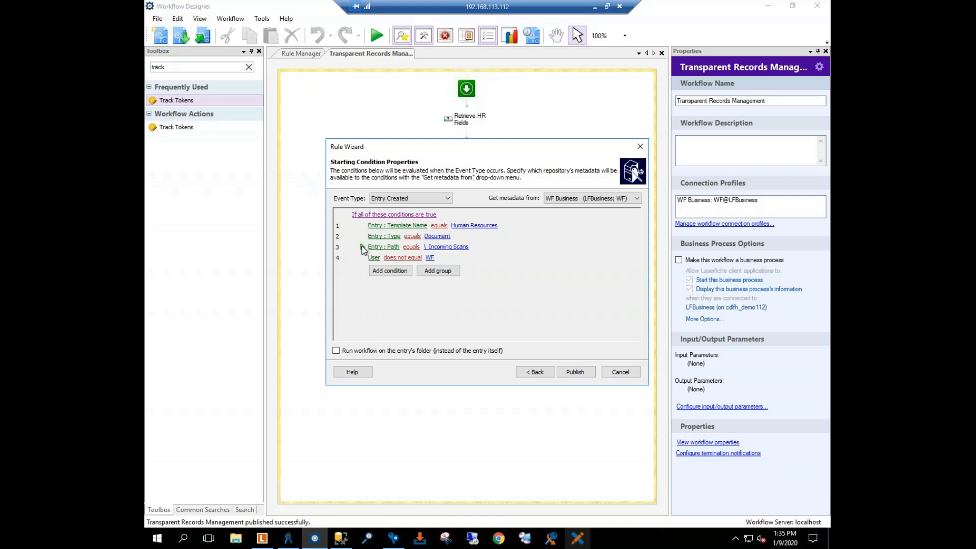
pyautogui.moveTo(363, 249); pyautogui.dragTo(363, 236)
pyautogui.click(581, 373)
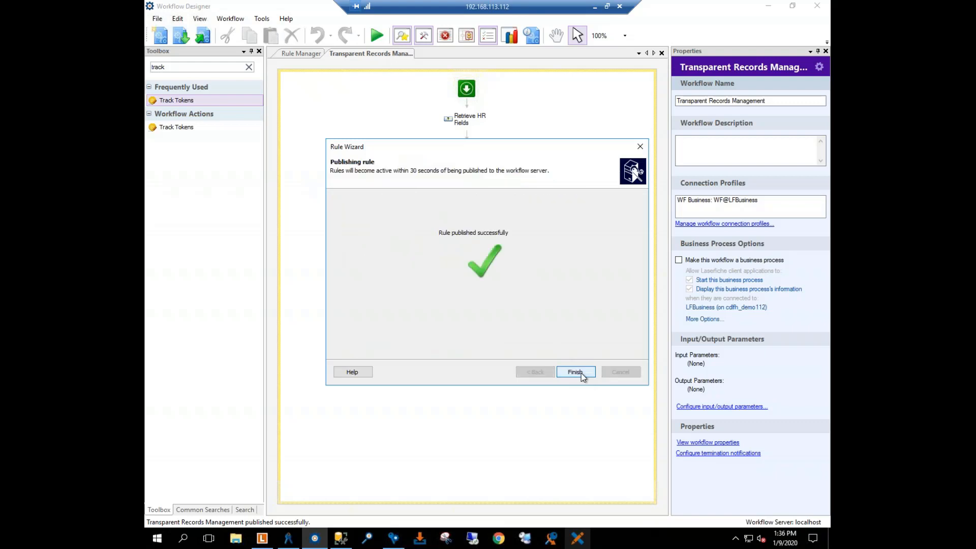
pyautogui.click(581, 373)
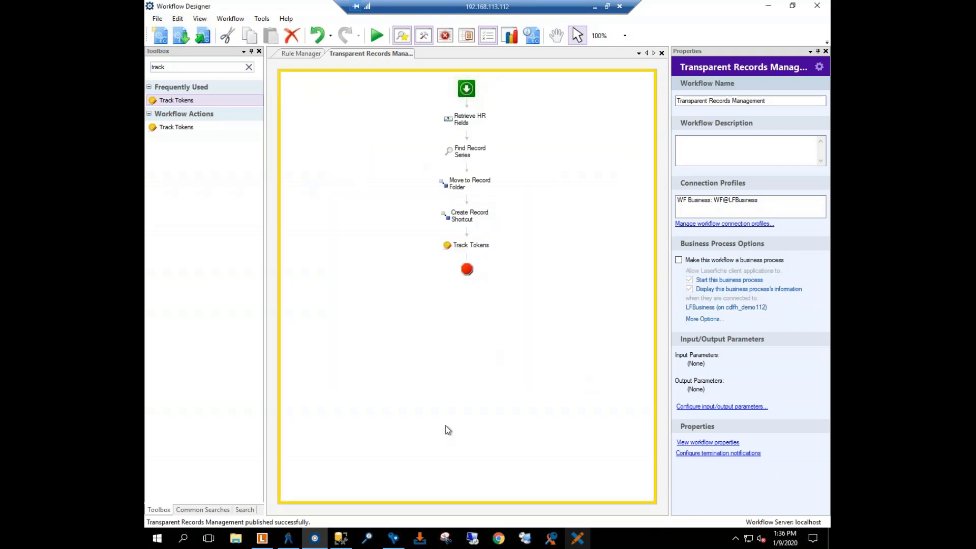
# Step: Switch to the Laserfiche client and open the _Incoming Scans folder in the LFBusiness repository
pyautogui.click(260, 539)
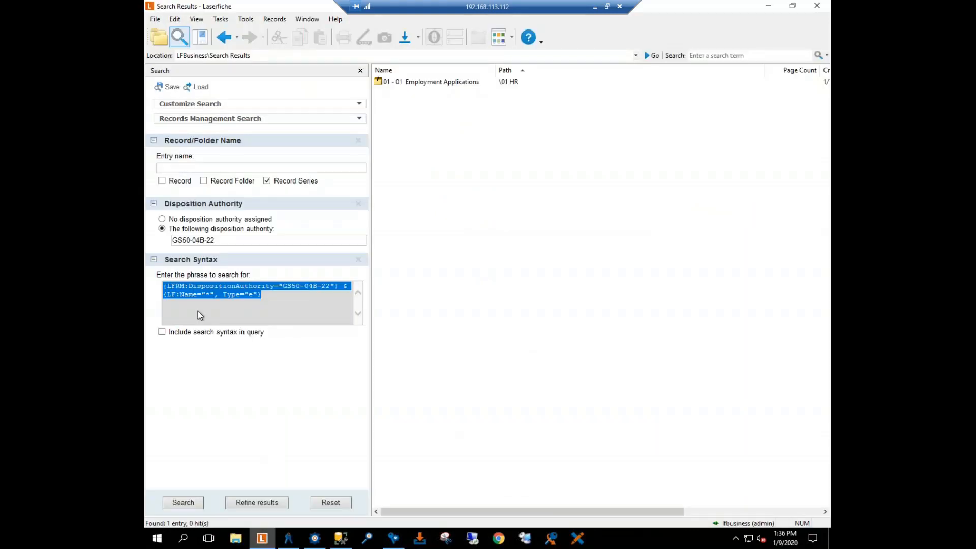
pyautogui.click(159, 36)
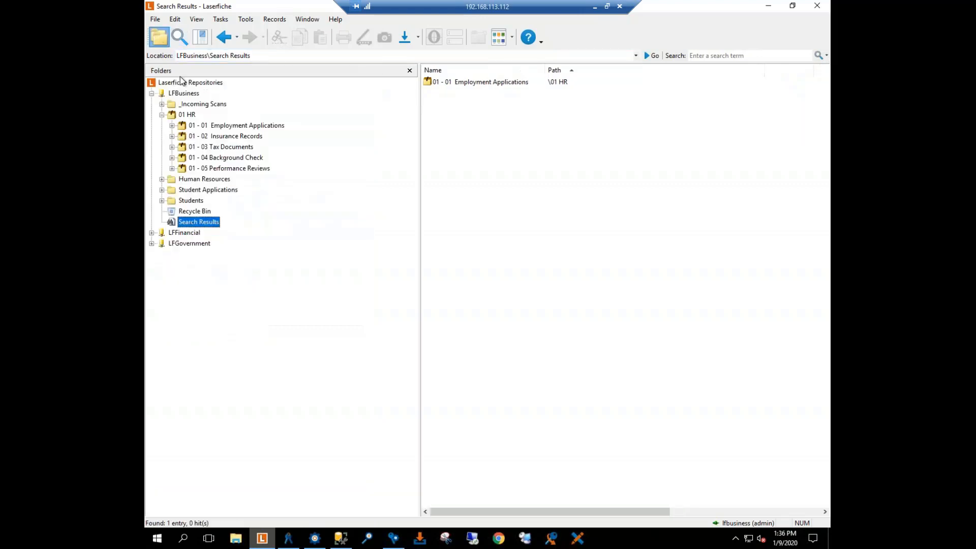
pyautogui.click(162, 115)
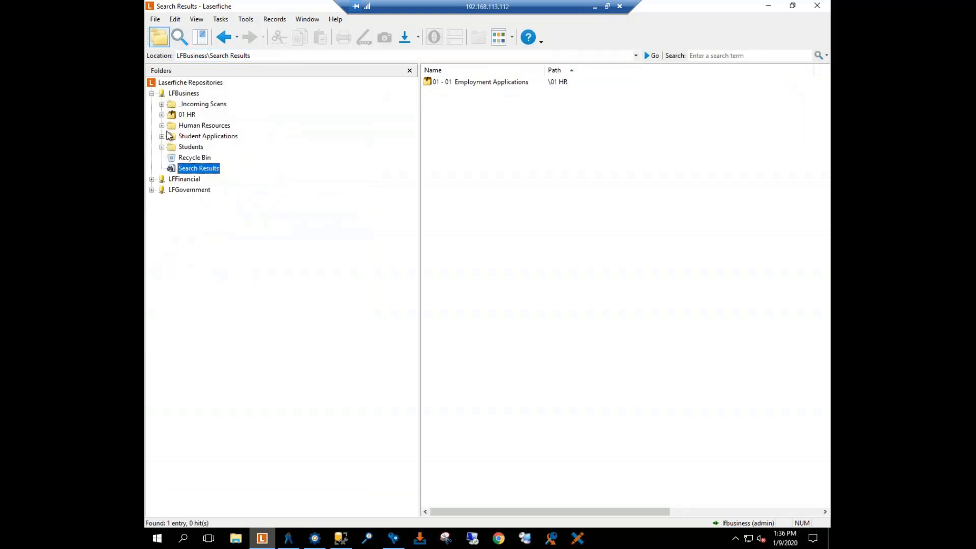
pyautogui.click(192, 105)
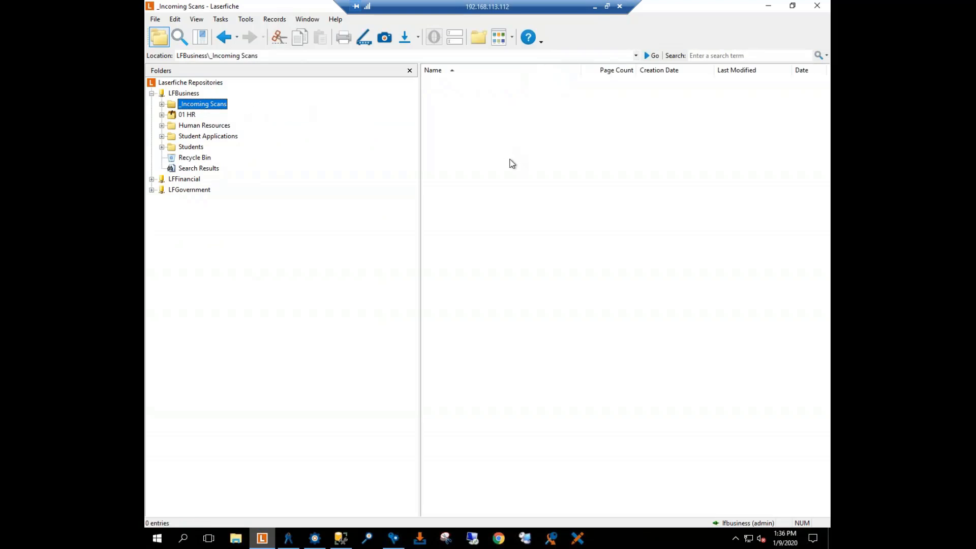
# Step: Clear the other windows off the desktop and start importing Test Doc.bmp from there into the _Incoming Scans folder
pyautogui.click(792, 6)
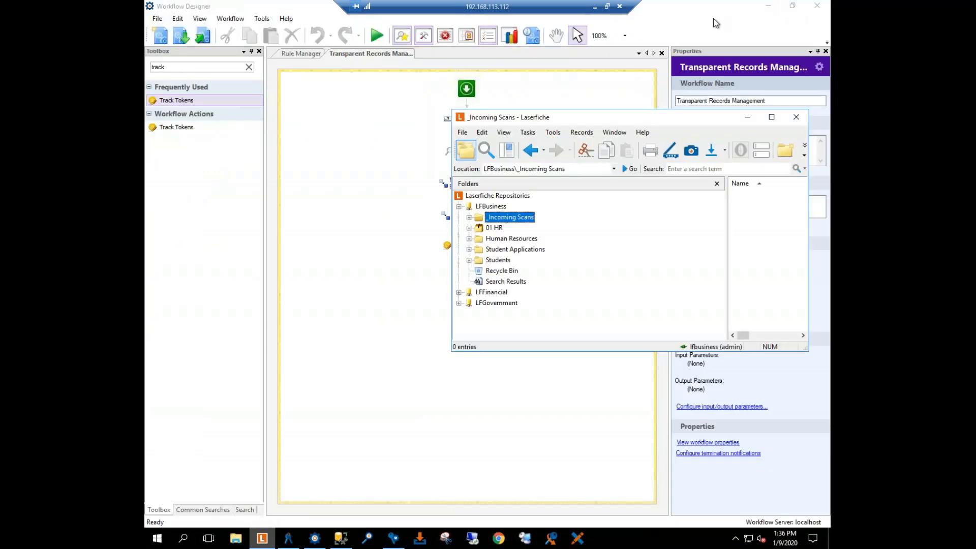
pyautogui.click(772, 10)
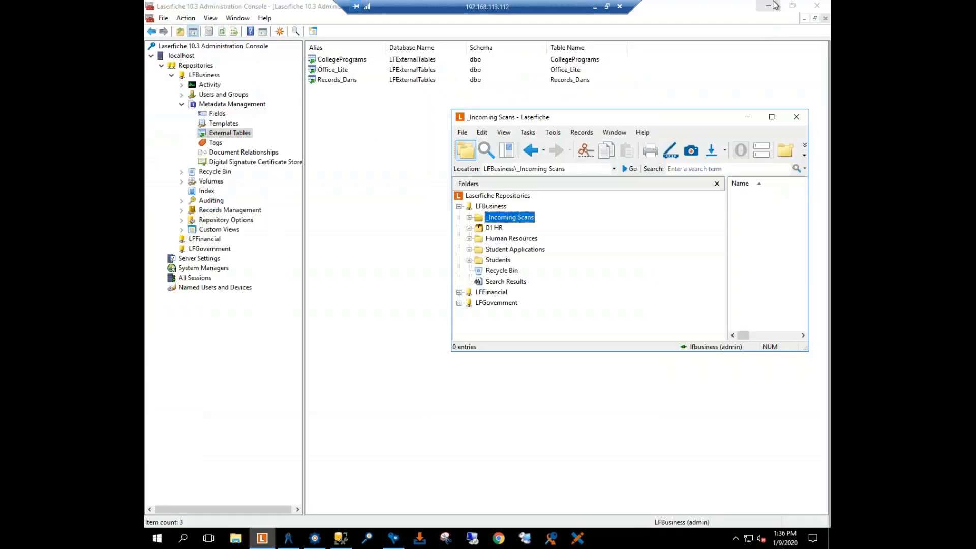
pyautogui.click(773, 7)
pyautogui.click(772, 7)
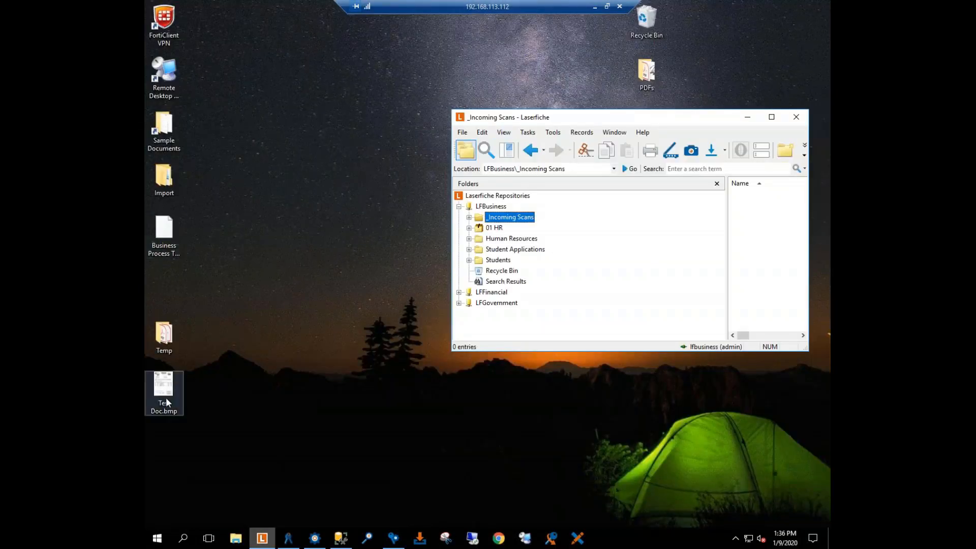
pyautogui.moveTo(614, 115); pyautogui.dragTo(499, 100)
pyautogui.moveTo(164, 379); pyautogui.dragTo(653, 251)
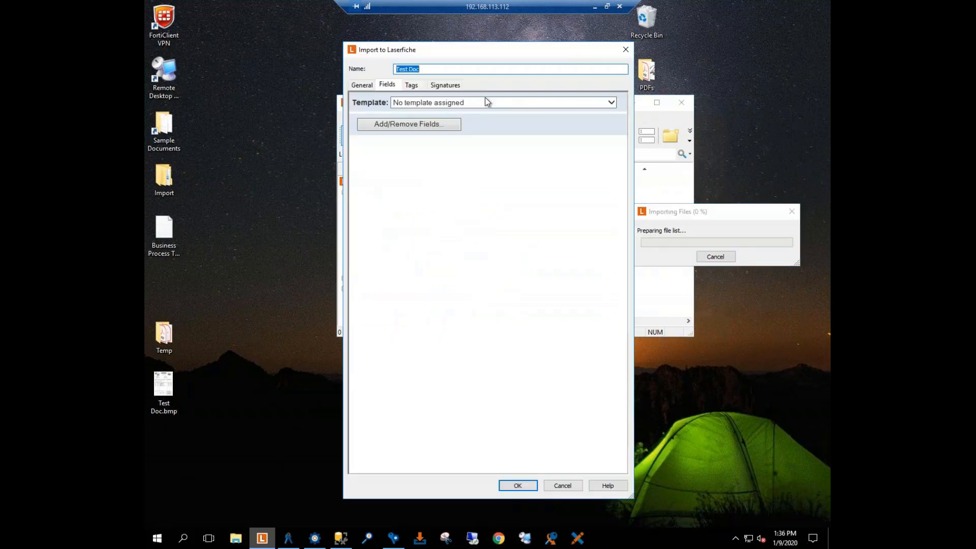
# Step: Assign the Human Resources template, set HR Doc Type to Employment Applications and select the employee's last name
pyautogui.click(612, 102)
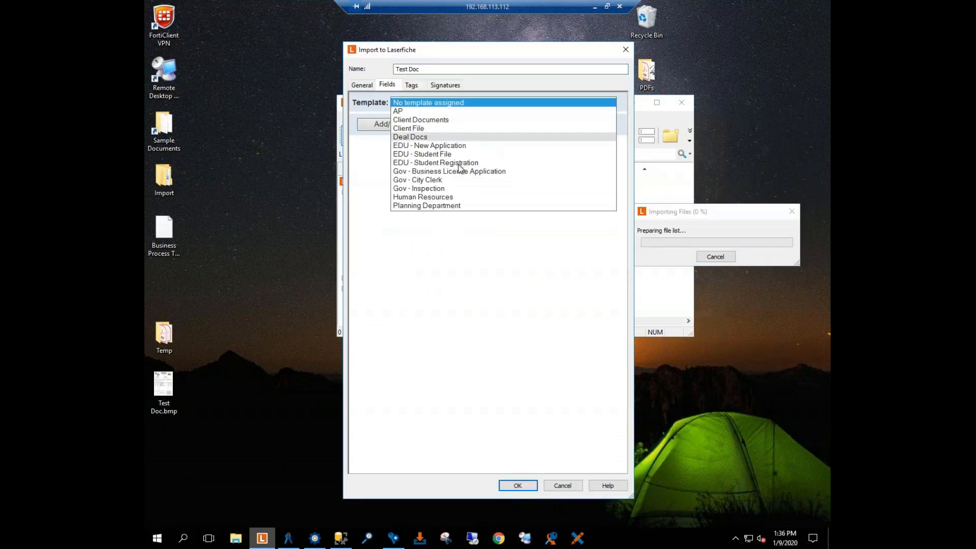
pyautogui.click(437, 198)
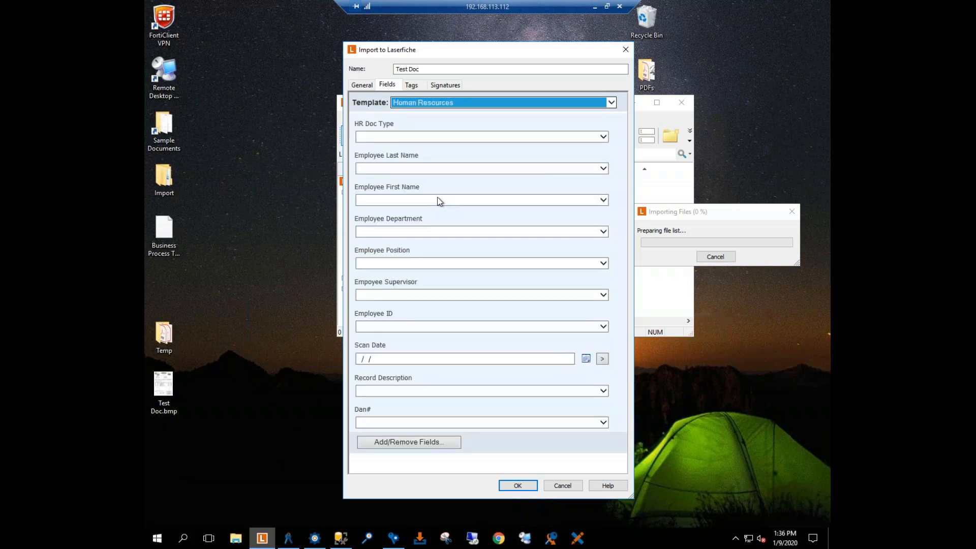
pyautogui.click(604, 136)
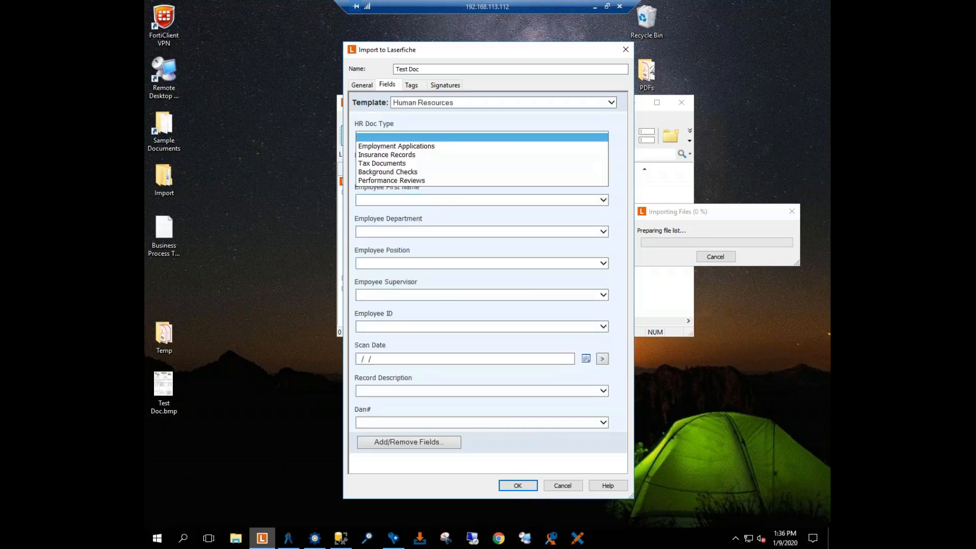
pyautogui.click(420, 146)
pyautogui.click(432, 170)
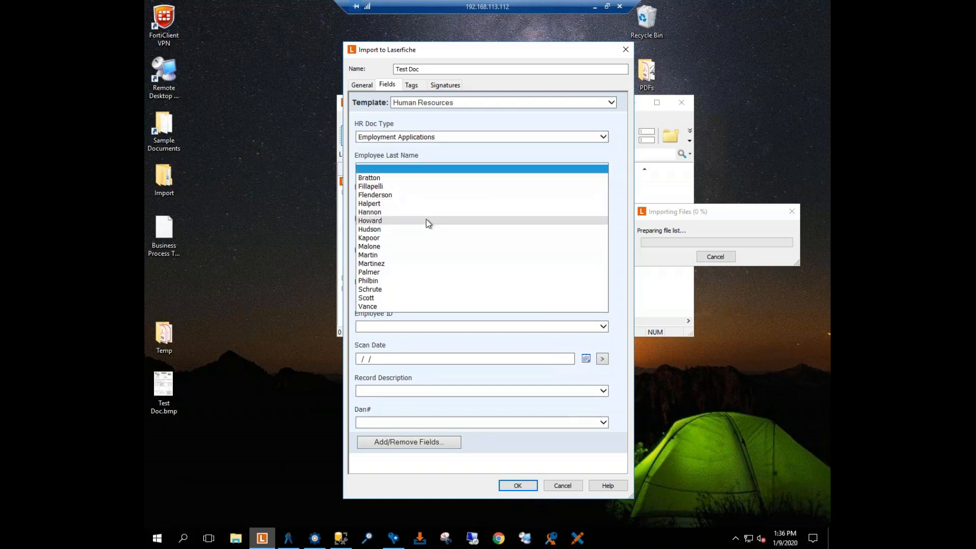
pyautogui.click(394, 298)
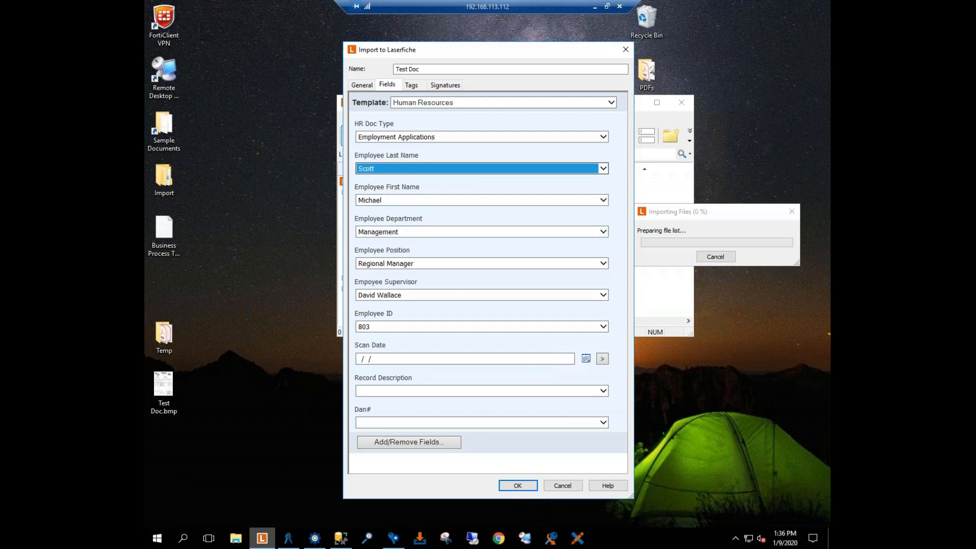
# Step: Set Scan Date to 1/9/2020 and Record Description to Recruitment, and complete the import of Test Doc
pyautogui.click(391, 359)
pyautogui.write('01092020')
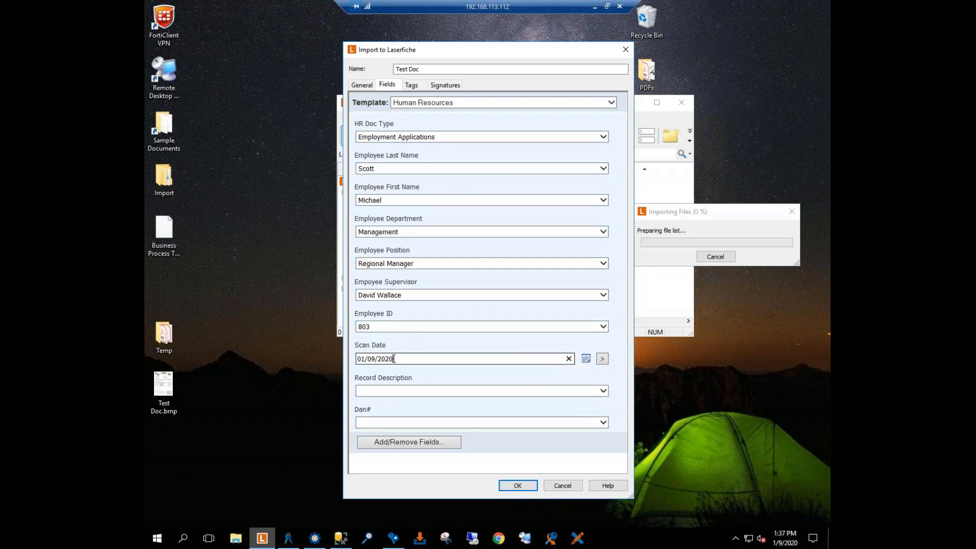
pyautogui.click(604, 391)
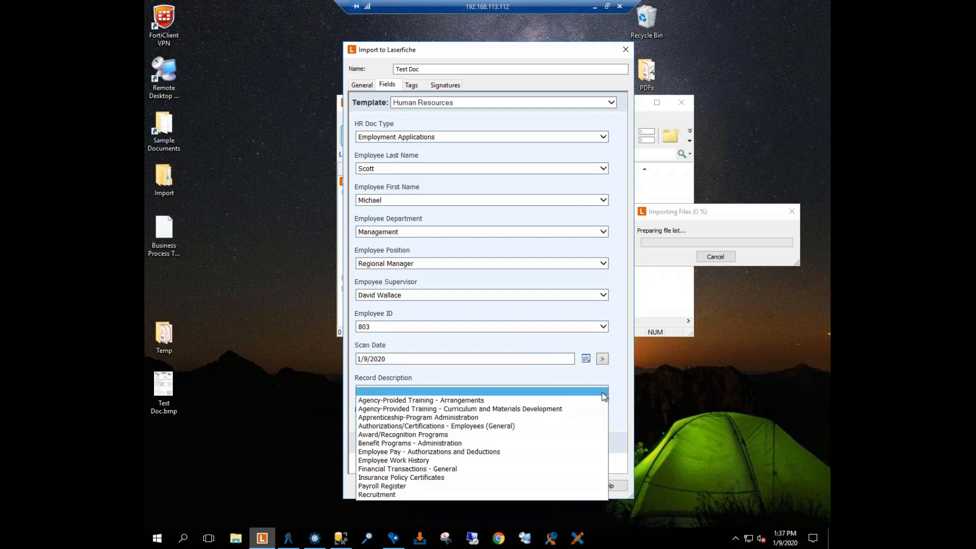
pyautogui.click(376, 494)
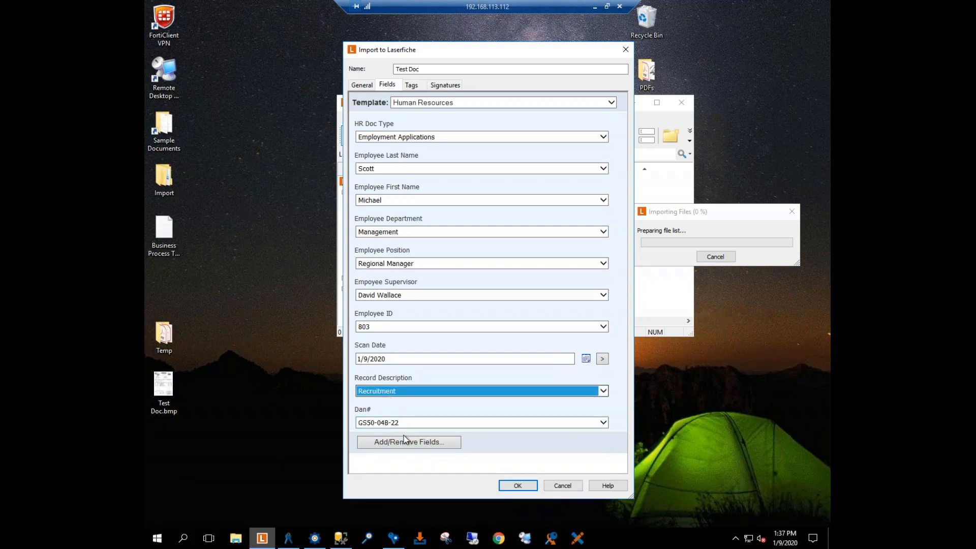
pyautogui.click(515, 486)
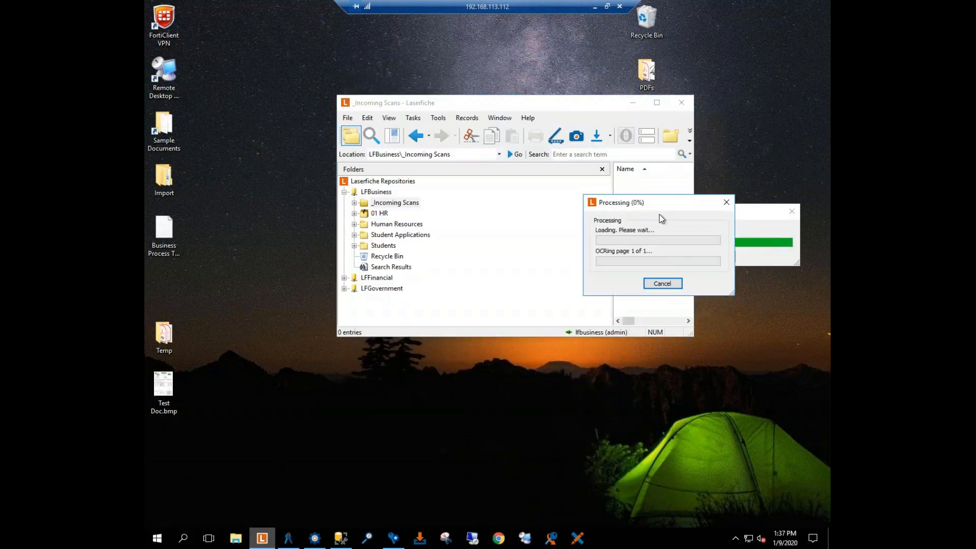
# Step: Refresh _Incoming Scans and open the 2020 record folder inside 01 HR, 01 - 01 Employment Applications
pyautogui.click(659, 104)
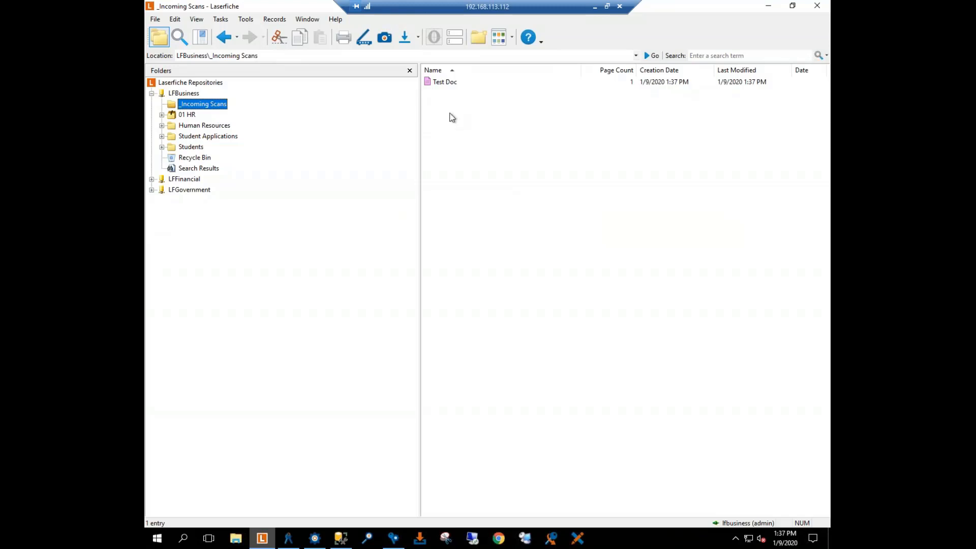
pyautogui.press('F5')
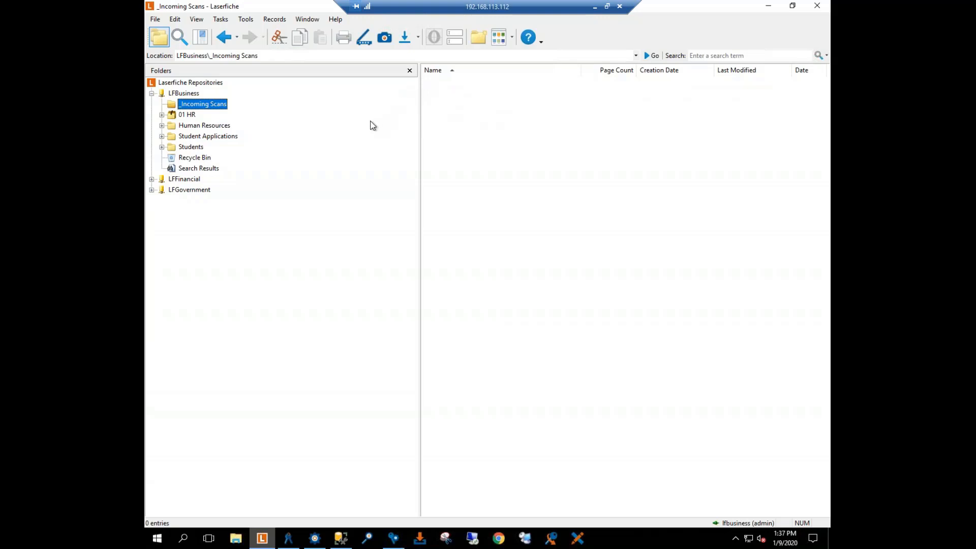
pyautogui.click(162, 115)
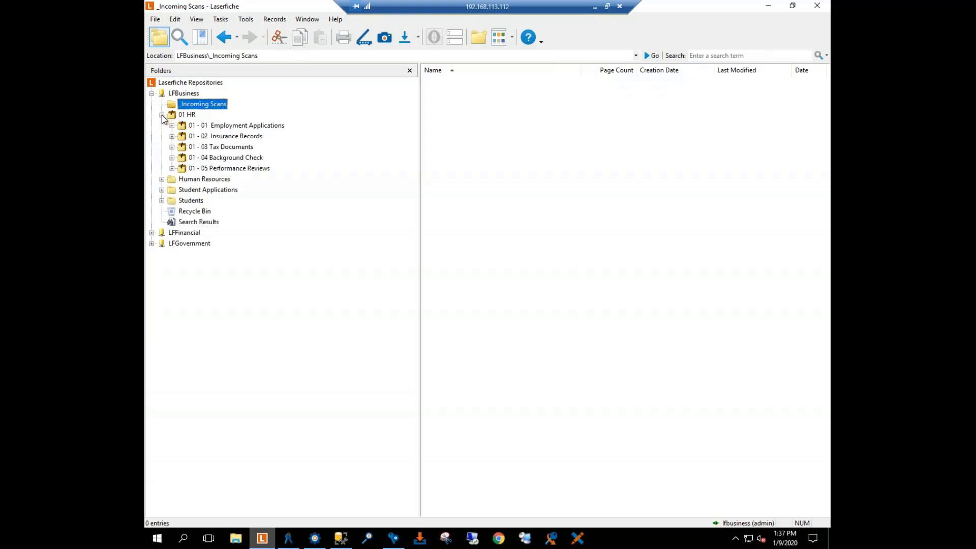
pyautogui.click(206, 126)
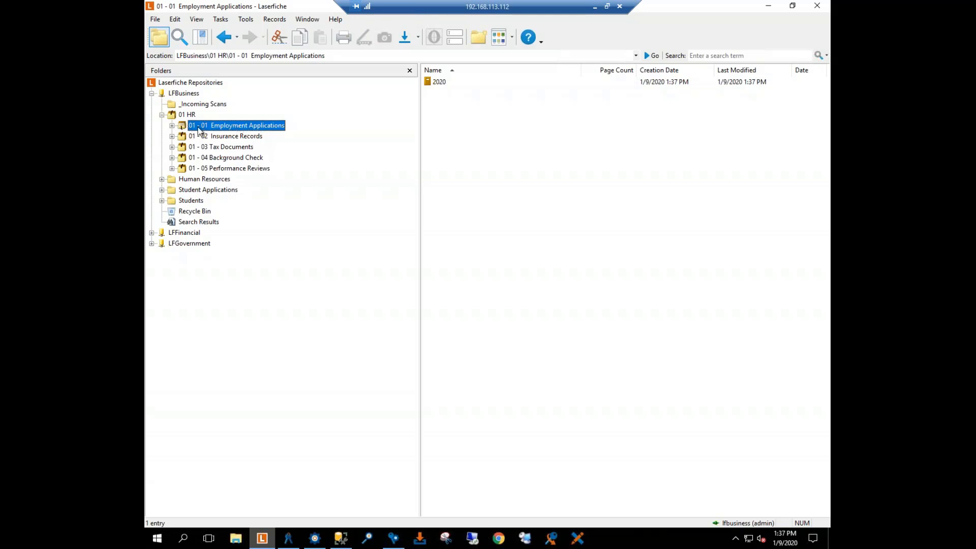
pyautogui.doubleClick(439, 85)
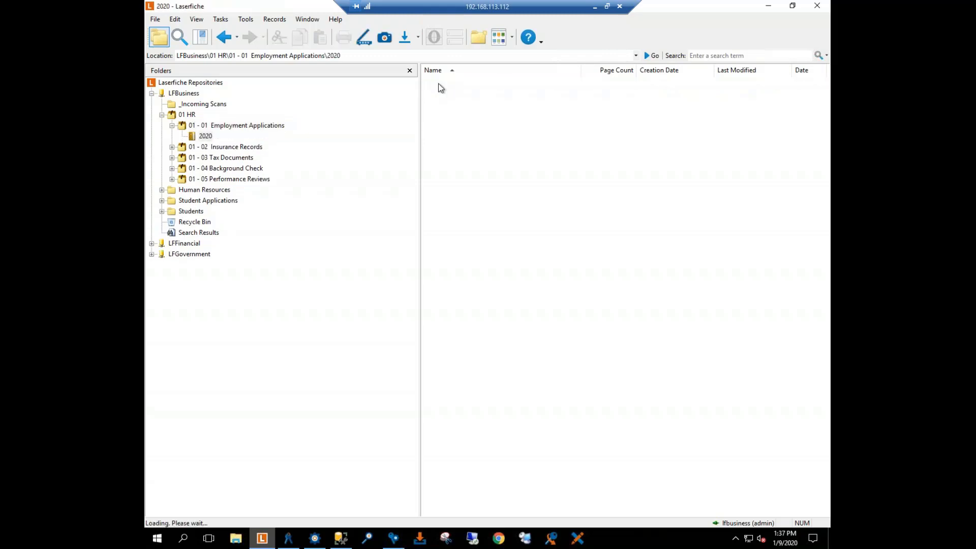
# Step: Review the template field values in the metadata of the filed Test Doc, and close it without changes
pyautogui.rightClick(440, 85)
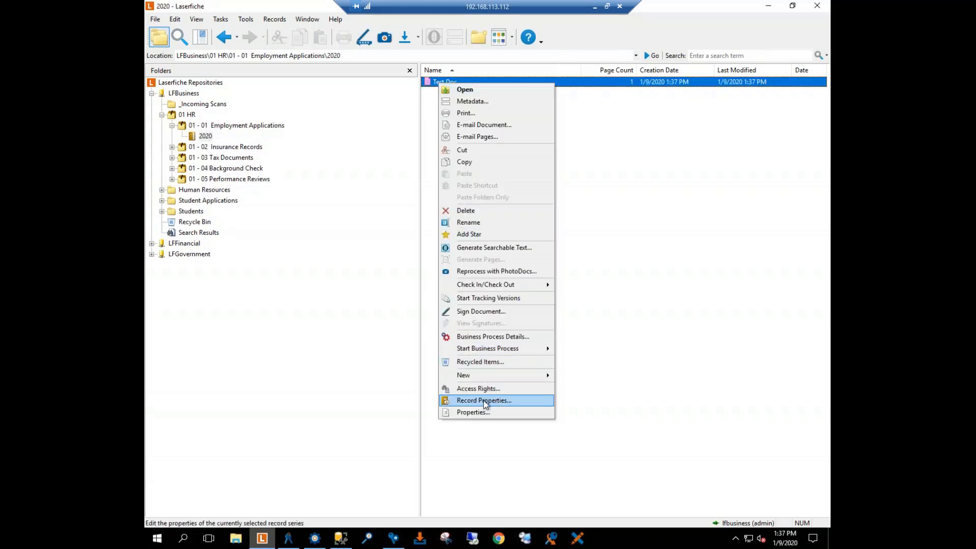
pyautogui.click(466, 100)
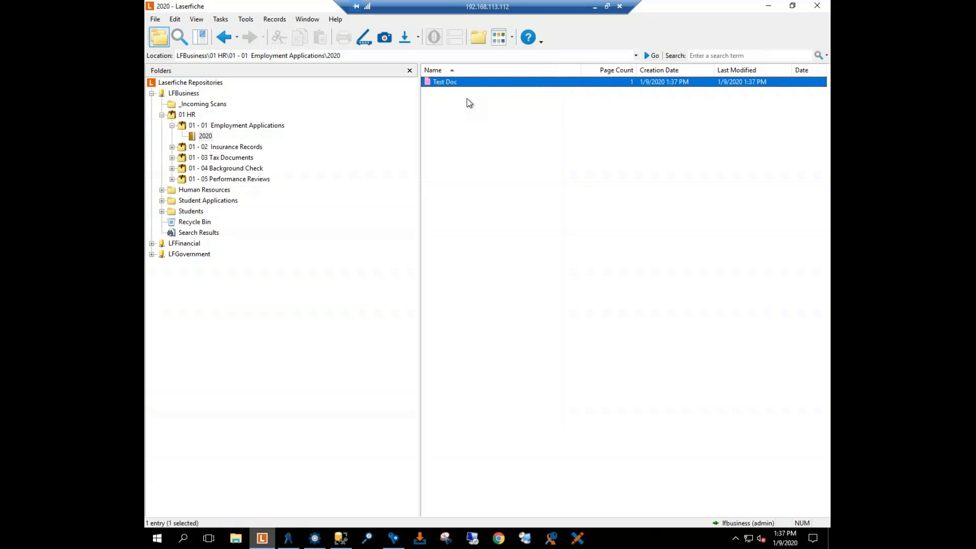
pyautogui.scroll(-1, 571, 275)
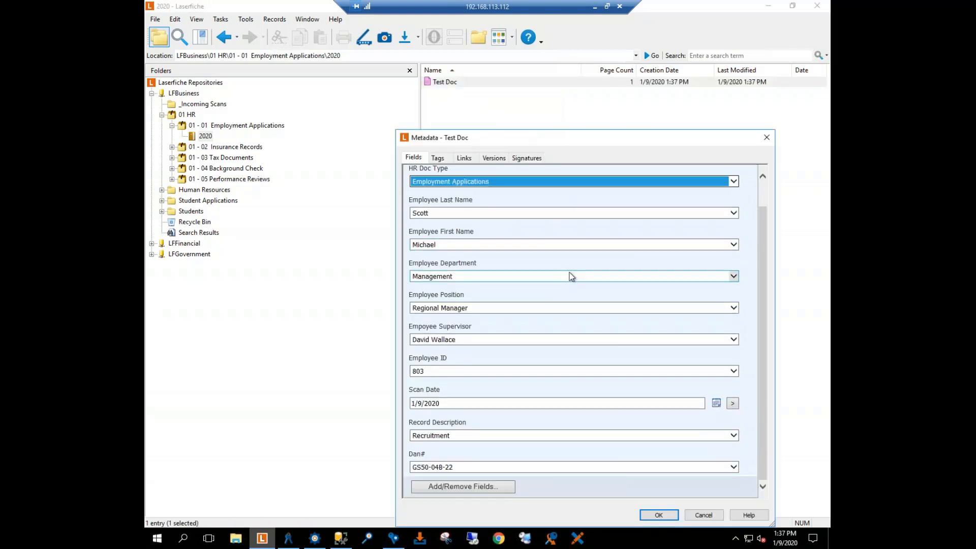
pyautogui.click(696, 516)
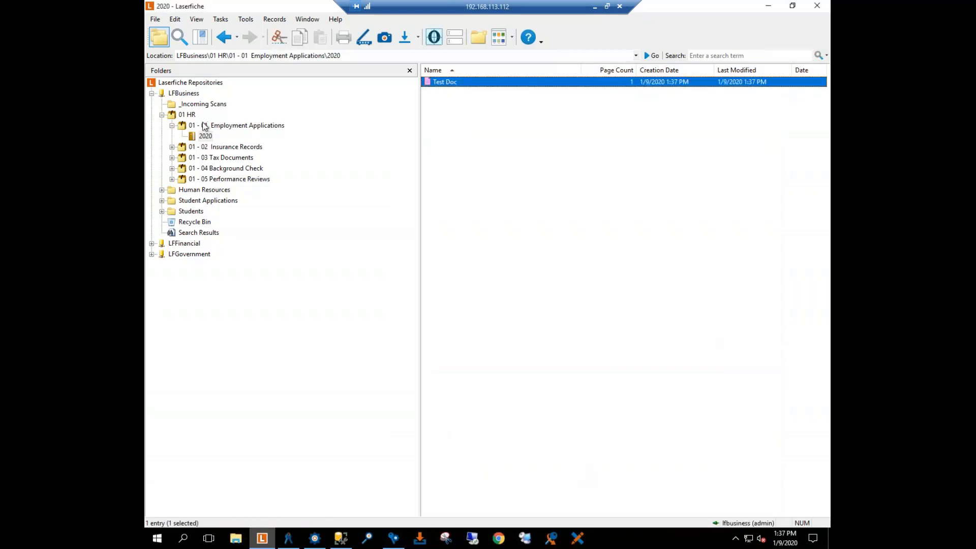
# Step: Examine the cutoff instruction, retention schedule and disposition authority in the 2020 record folder's properties
pyautogui.click(173, 125)
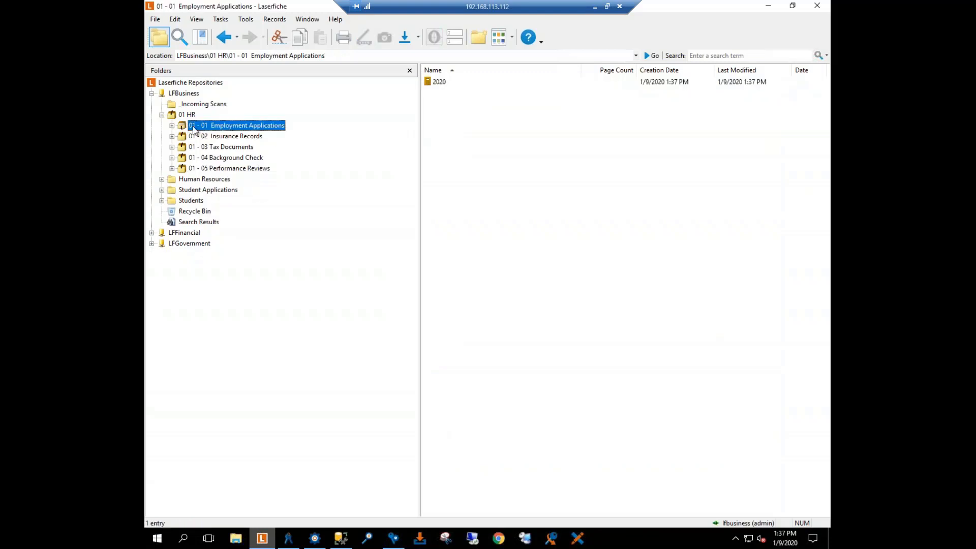
pyautogui.click(445, 84)
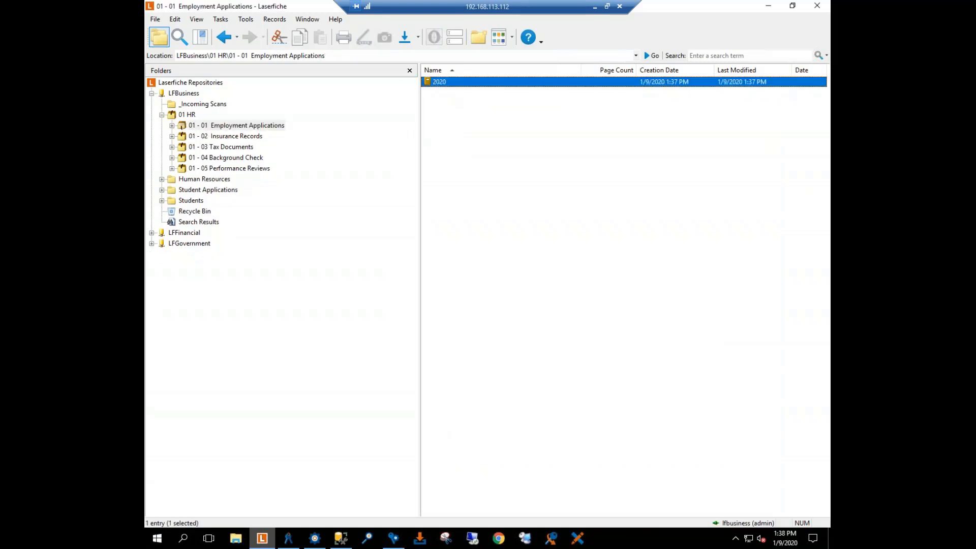
pyautogui.rightClick(444, 89)
pyautogui.click(473, 340)
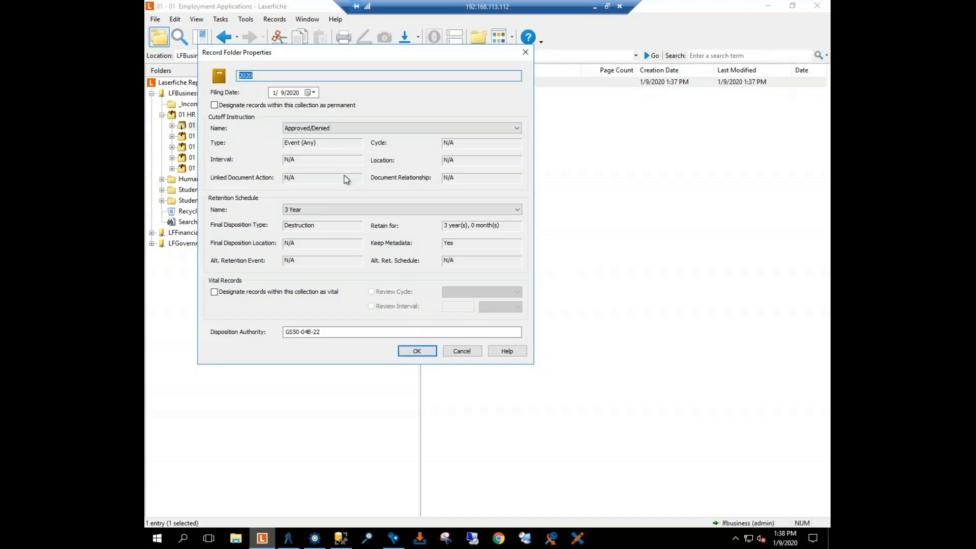
pyautogui.click(526, 53)
pyautogui.click(438, 155)
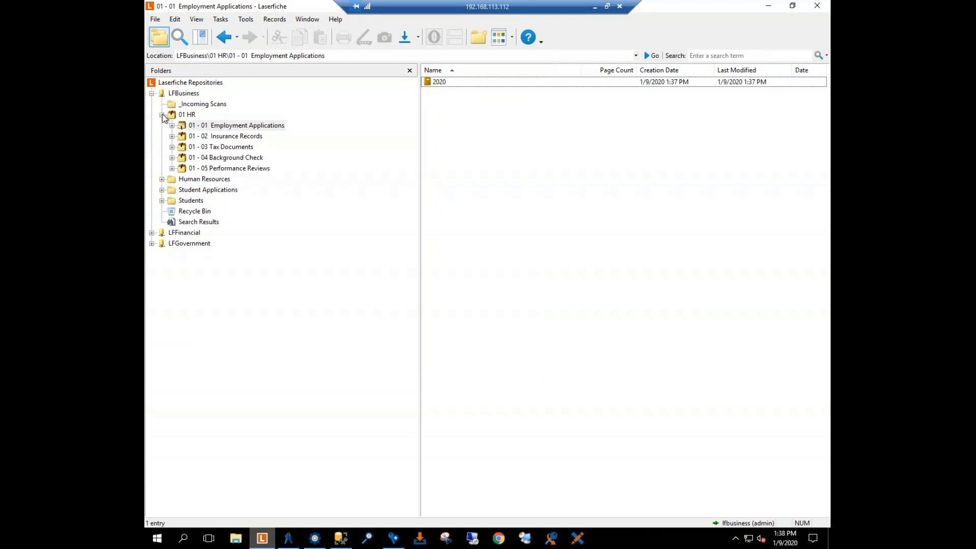
# Step: Check the employee folders under Human Resources, Employee Files for the shortcut to Test Doc
pyautogui.click(162, 115)
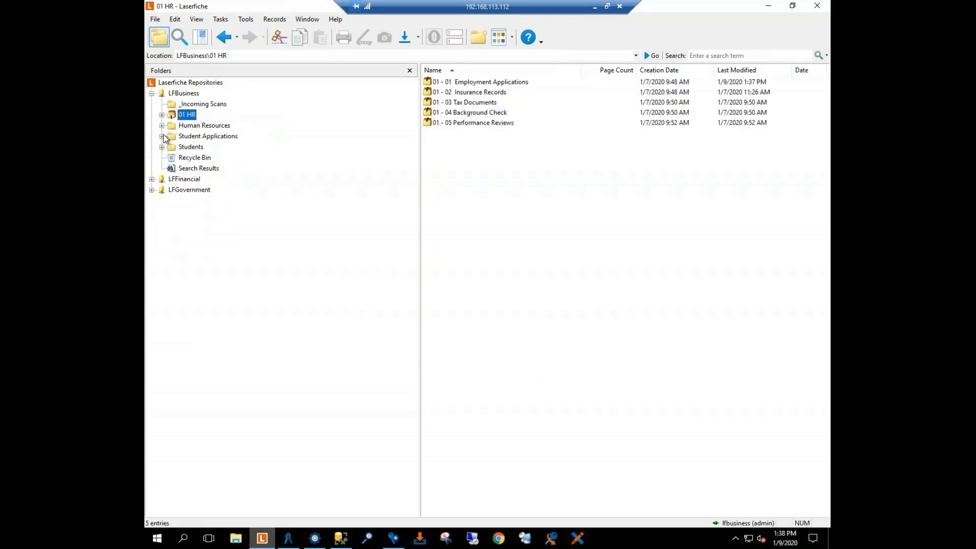
pyautogui.click(162, 125)
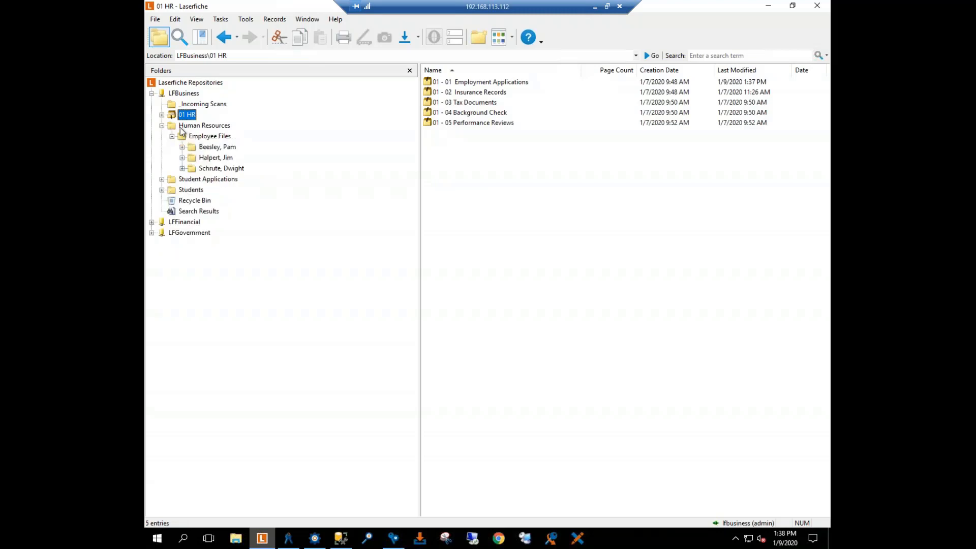
pyautogui.click(218, 136)
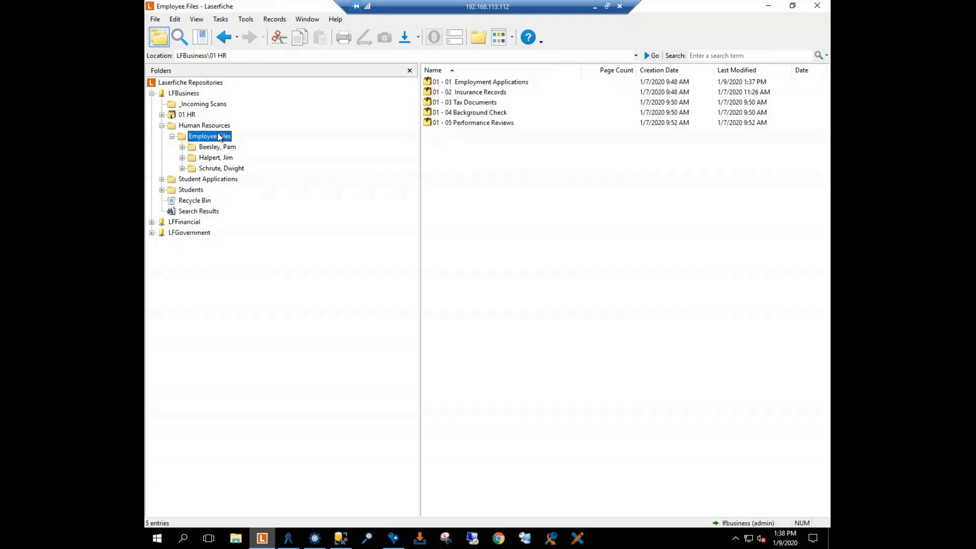
pyautogui.click(217, 147)
pyautogui.click(219, 158)
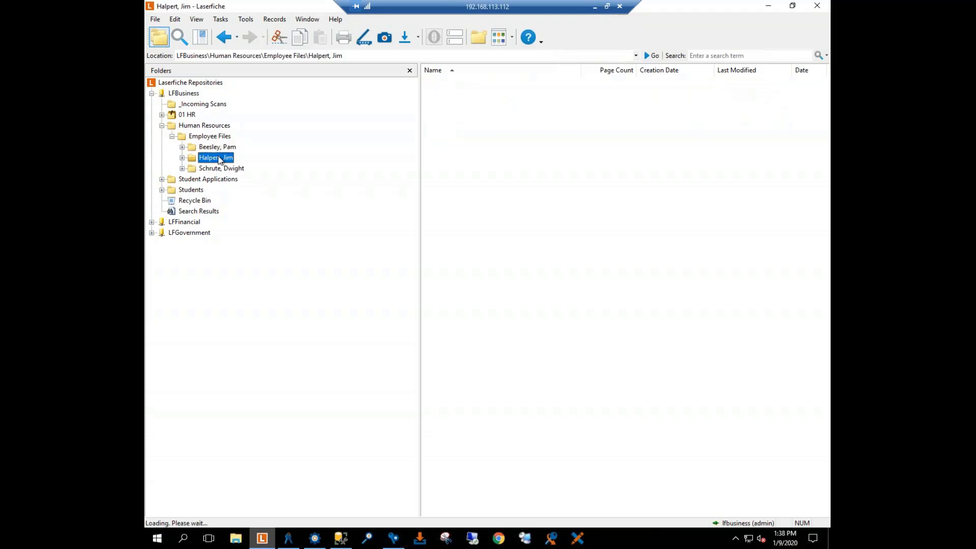
pyautogui.click(218, 172)
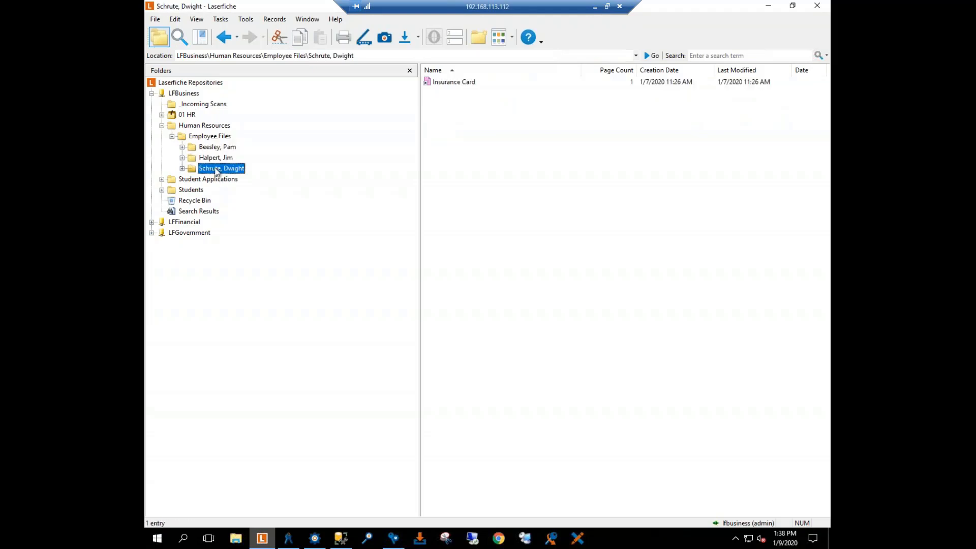
pyautogui.click(202, 158)
pyautogui.click(205, 146)
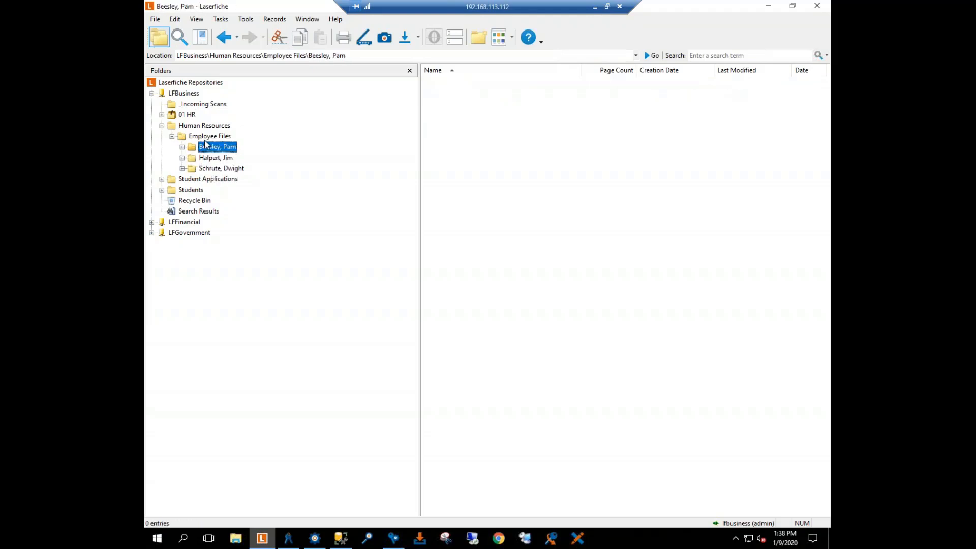
pyautogui.click(162, 179)
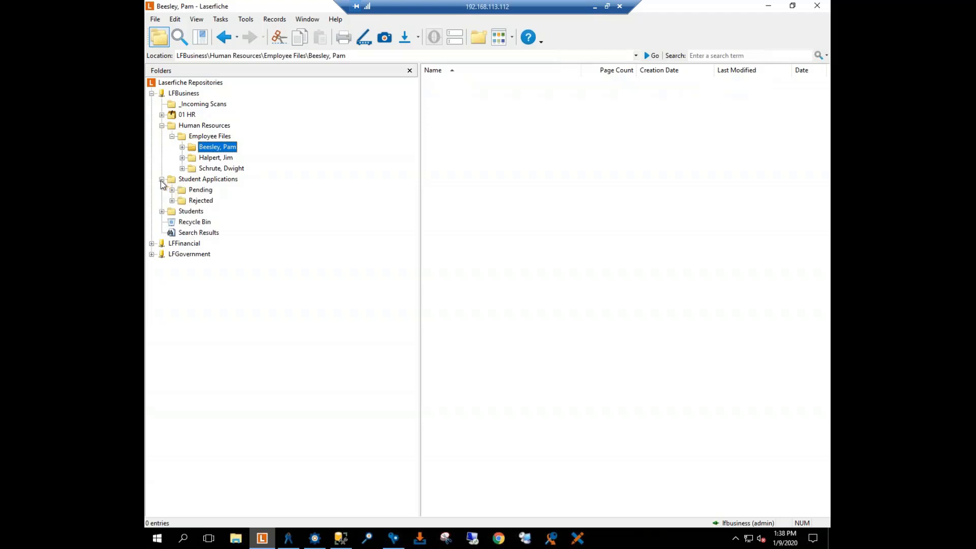
pyautogui.click(161, 179)
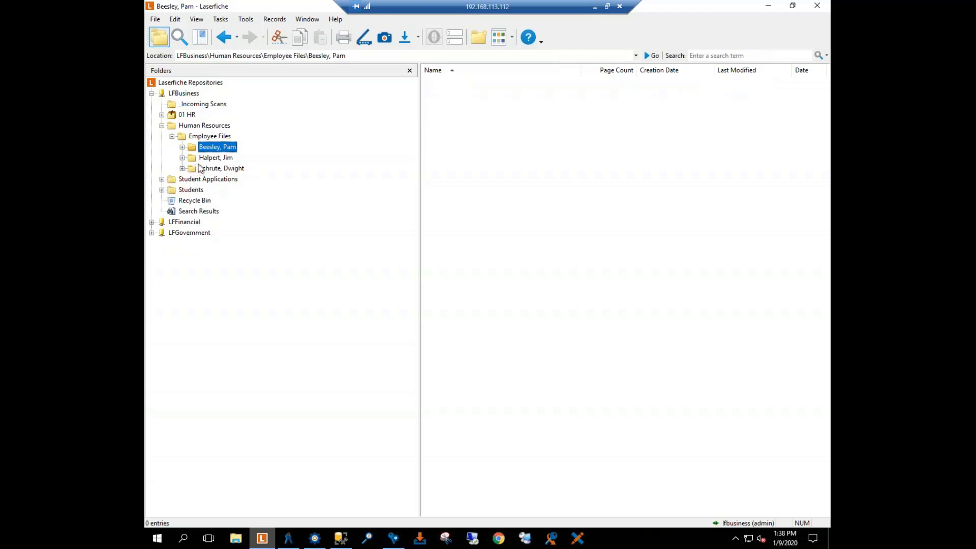
pyautogui.click(201, 168)
pyautogui.click(189, 127)
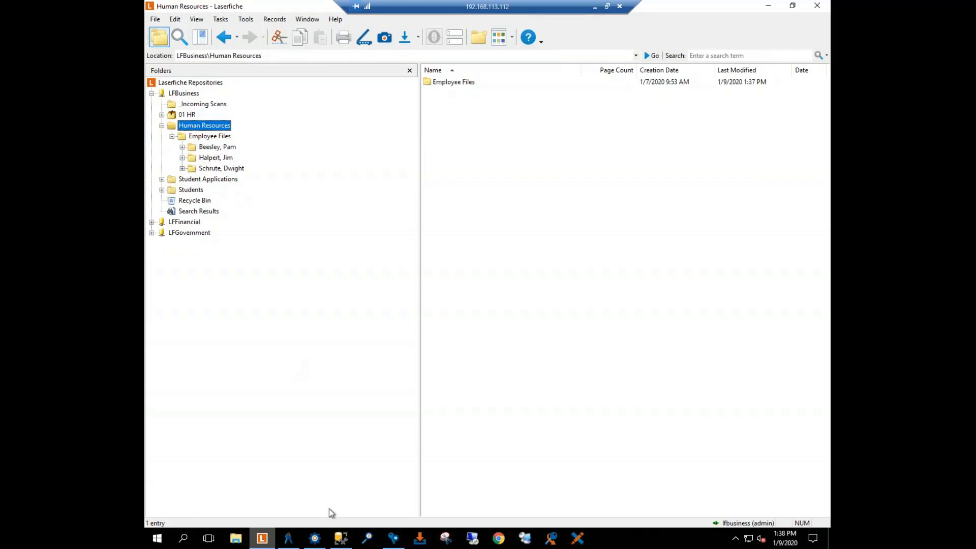
# Step: Switch to Workflow Designer and review the destination path tokens of the Create Record Shortcut activity, leaving them unchanged
pyautogui.click(315, 537)
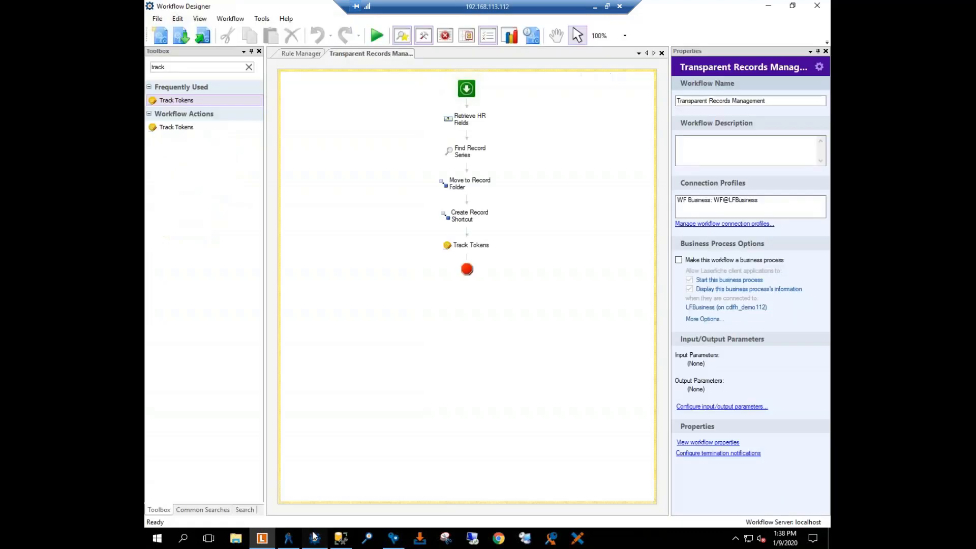
pyautogui.click(462, 217)
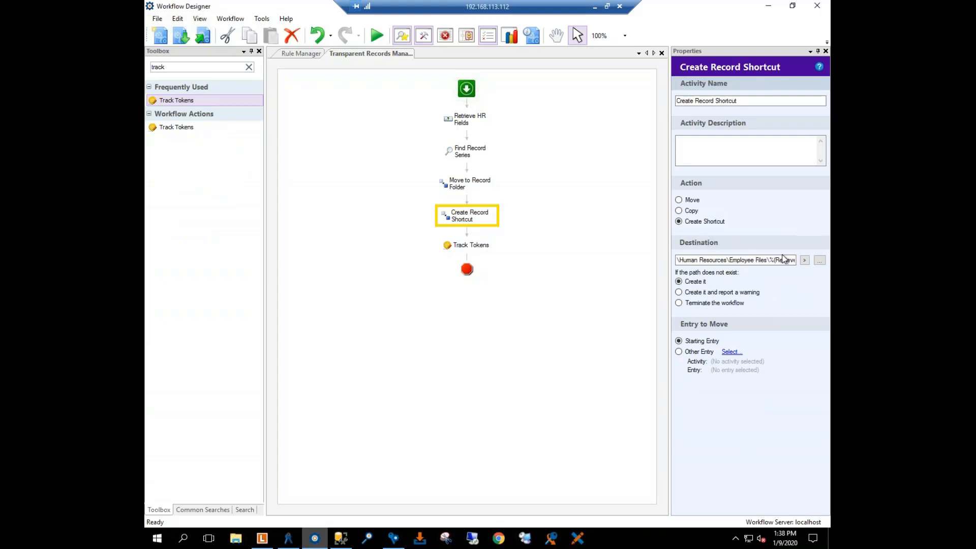
pyautogui.click(804, 260)
pyautogui.moveTo(768, 307)
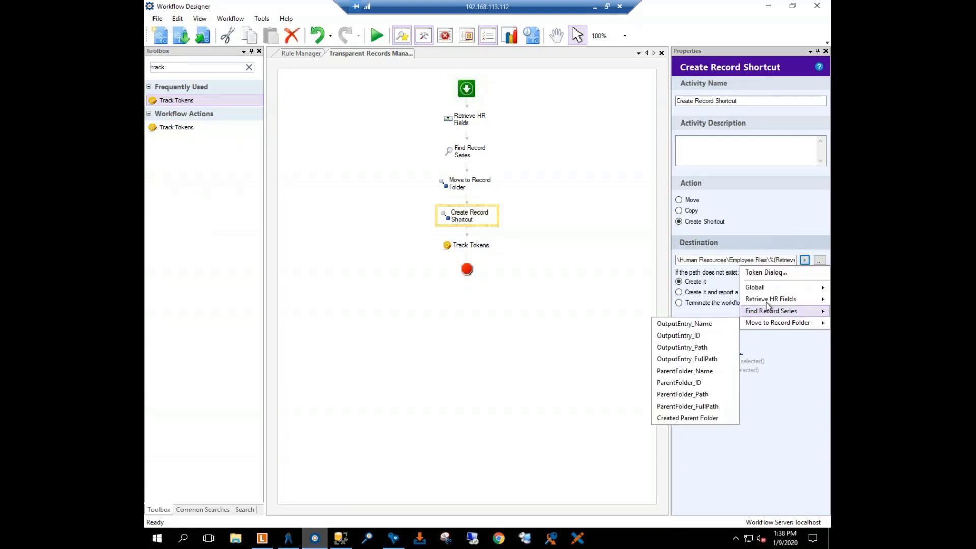
pyautogui.click(766, 272)
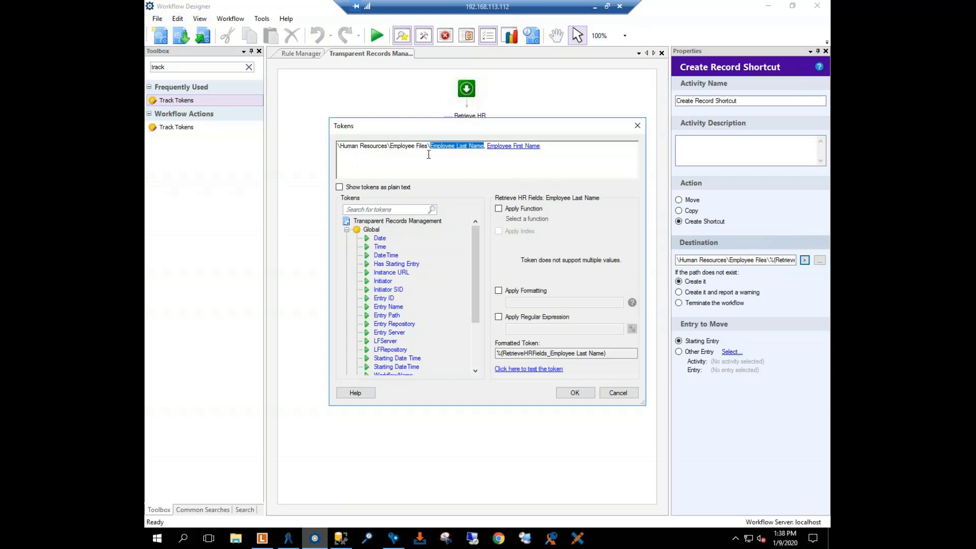
pyautogui.click(617, 395)
pyautogui.click(534, 300)
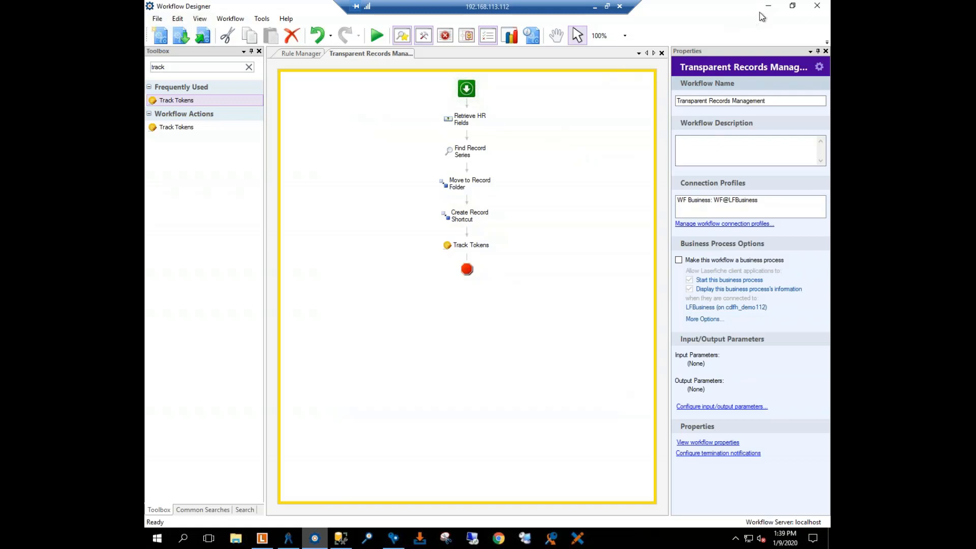
# Step: Search for workflow activity within the last 15 minutes and open the Test Doc instance of Transparent Records Management
pyautogui.click(401, 37)
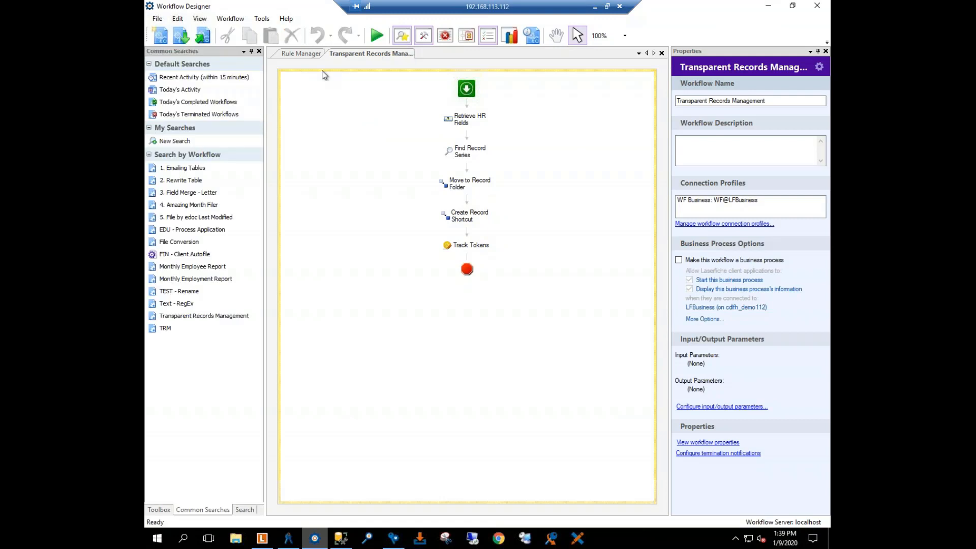
pyautogui.doubleClick(185, 78)
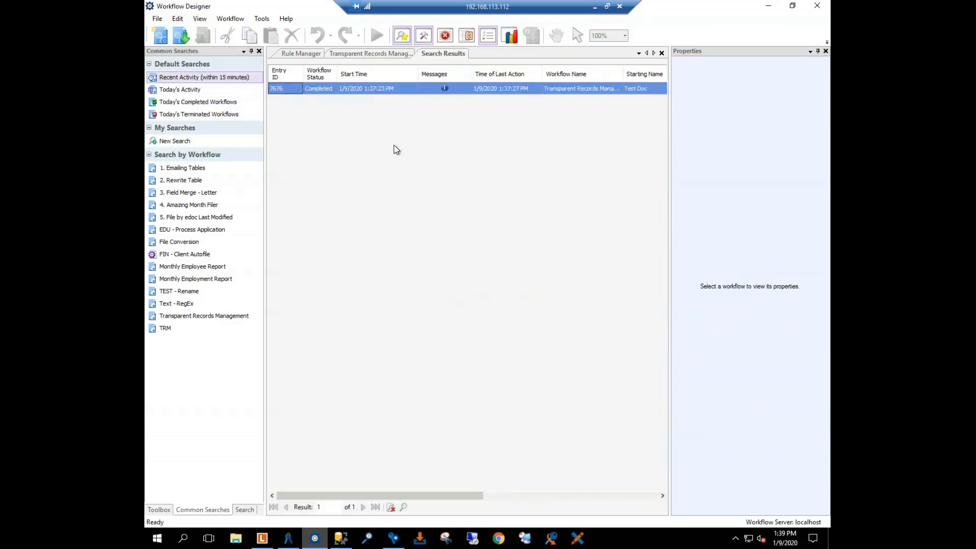
pyautogui.click(332, 90)
pyautogui.doubleClick(330, 89)
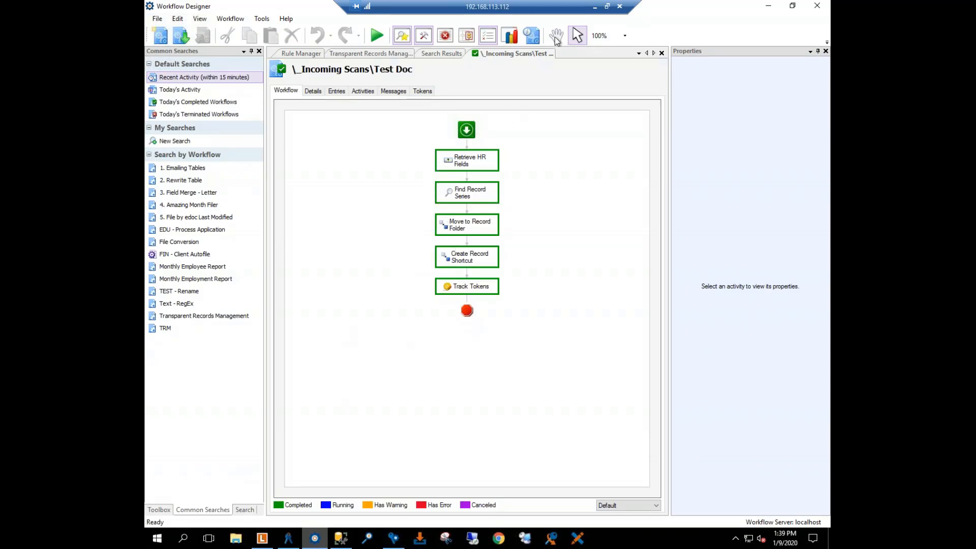
# Step: Return to the Laserfiche client, sign out of LFBusiness and sign back in with the HR employee's user name
pyautogui.click(262, 538)
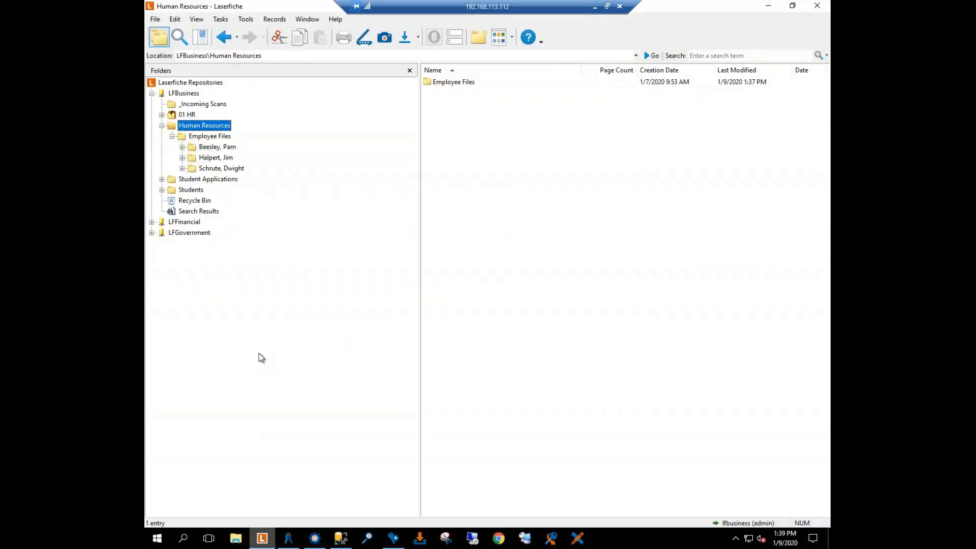
pyautogui.rightClick(172, 96)
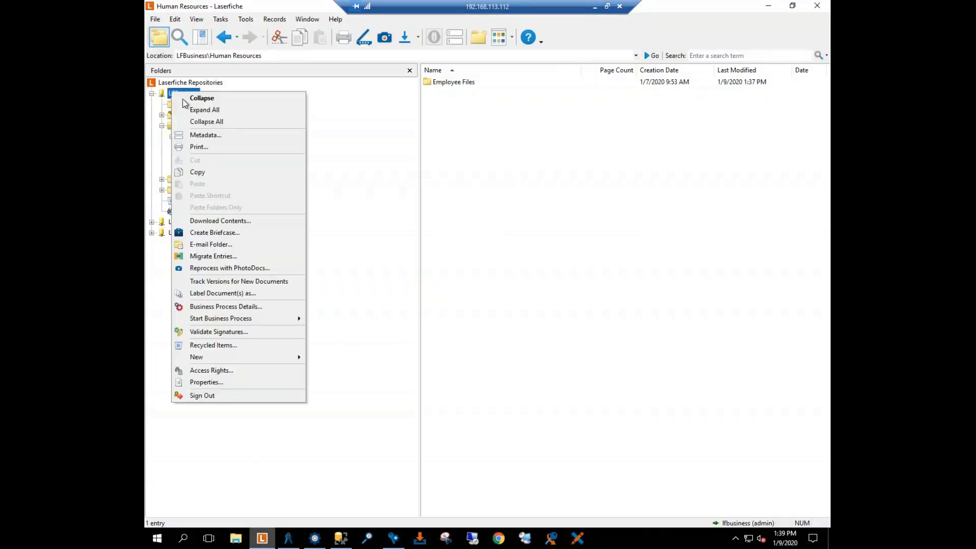
pyautogui.click(203, 396)
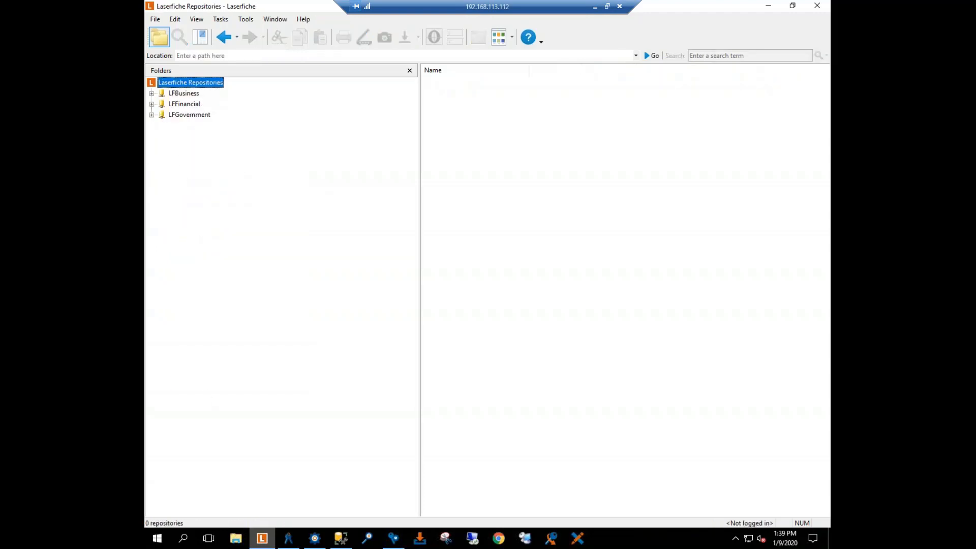
pyautogui.doubleClick(184, 104)
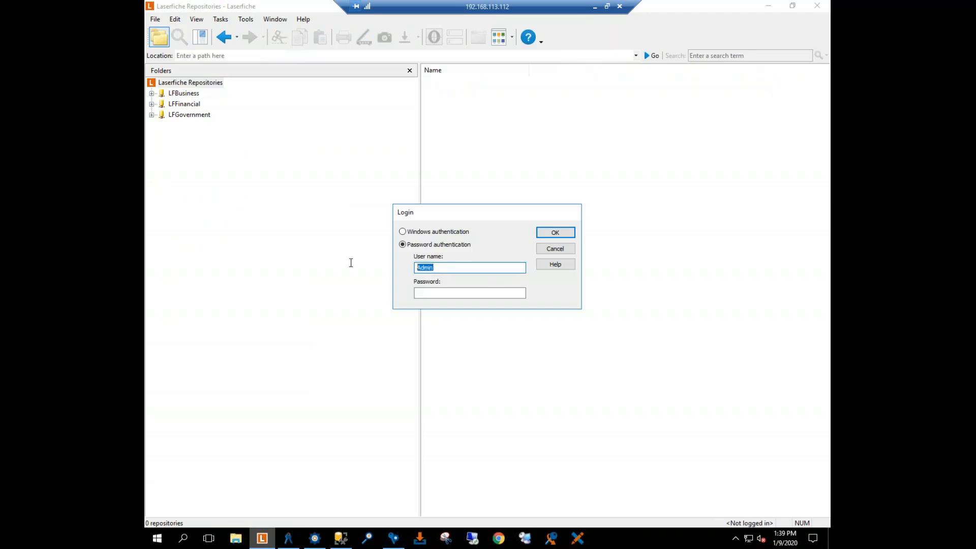
pyautogui.write('Toby')
pyautogui.click(558, 233)
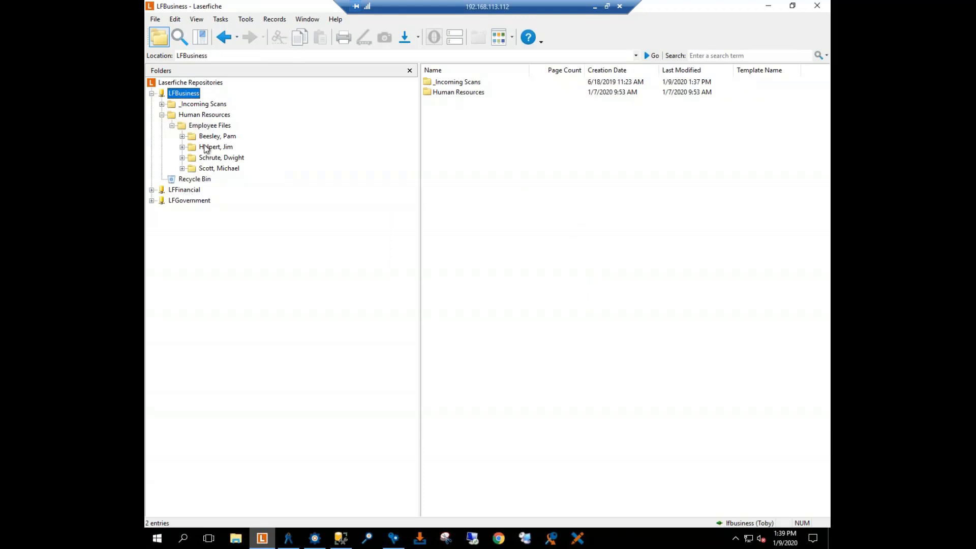
# Step: Open Test Doc from the matching employee's folder in Employee Files, review its image and metadata, and close it
pyautogui.click(196, 126)
pyautogui.click(212, 169)
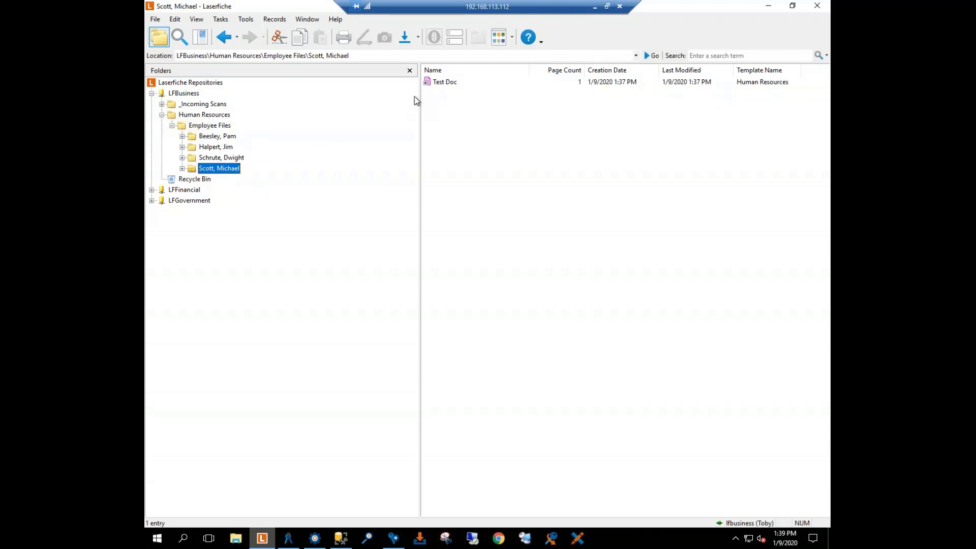
pyautogui.doubleClick(443, 83)
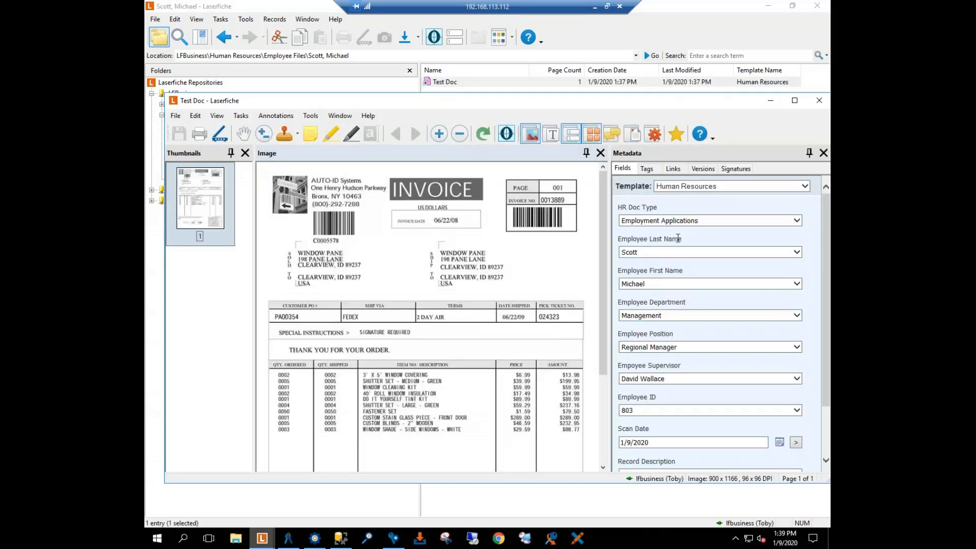
pyautogui.click(820, 101)
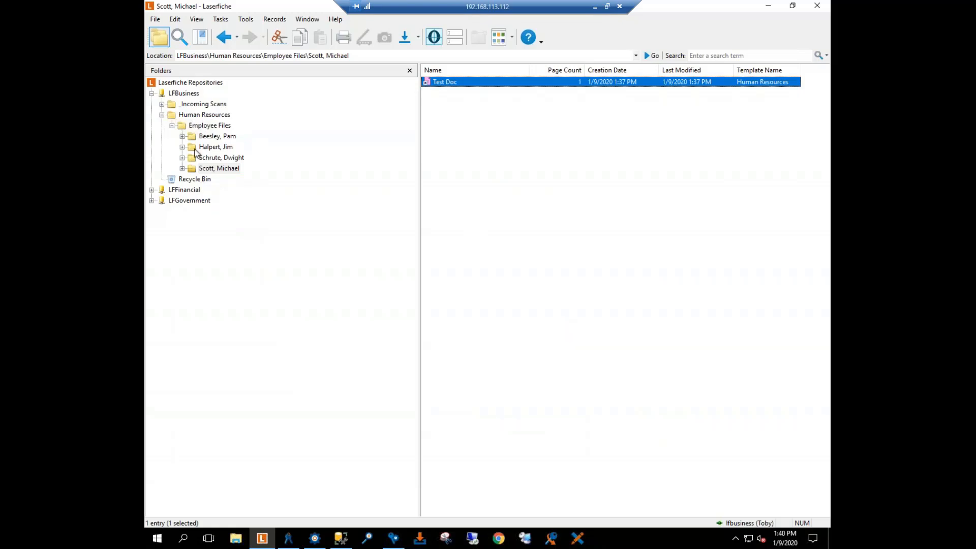
# Step: Collapse the Human Resources folder and sign the HR employee out of LFBusiness
pyautogui.click(162, 115)
pyautogui.rightClick(190, 97)
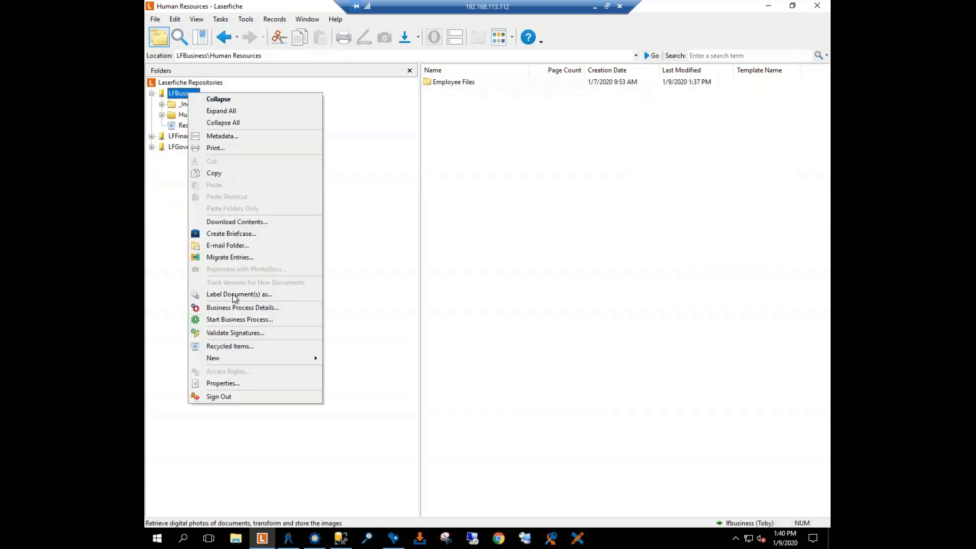
pyautogui.click(229, 400)
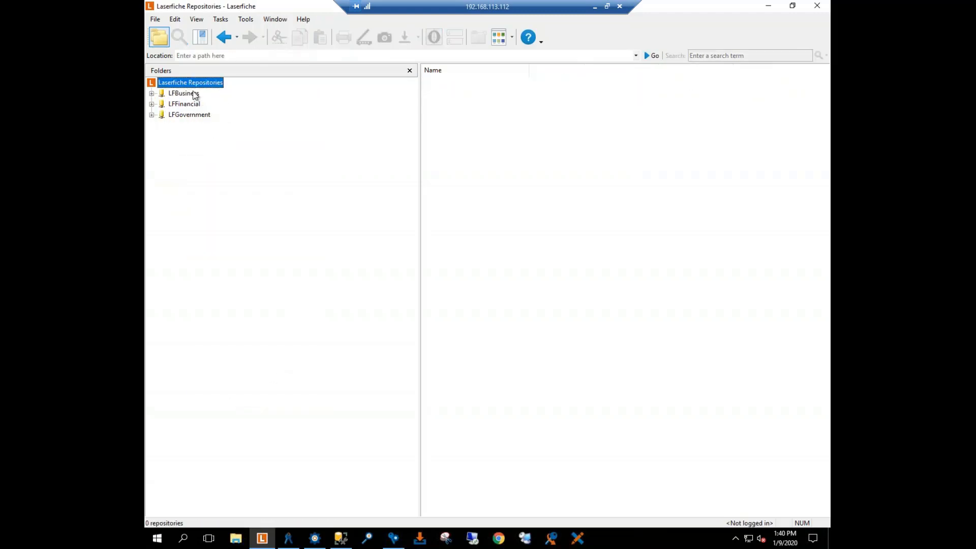
# Step: Try to sign in to LFBusiness with the user name RM and the account password
pyautogui.rightClick(173, 96)
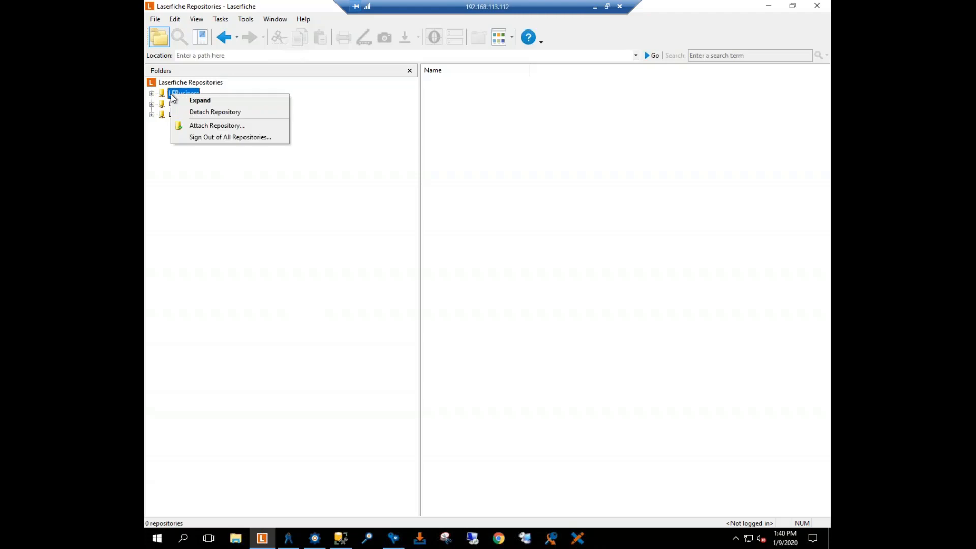
pyautogui.click(274, 100)
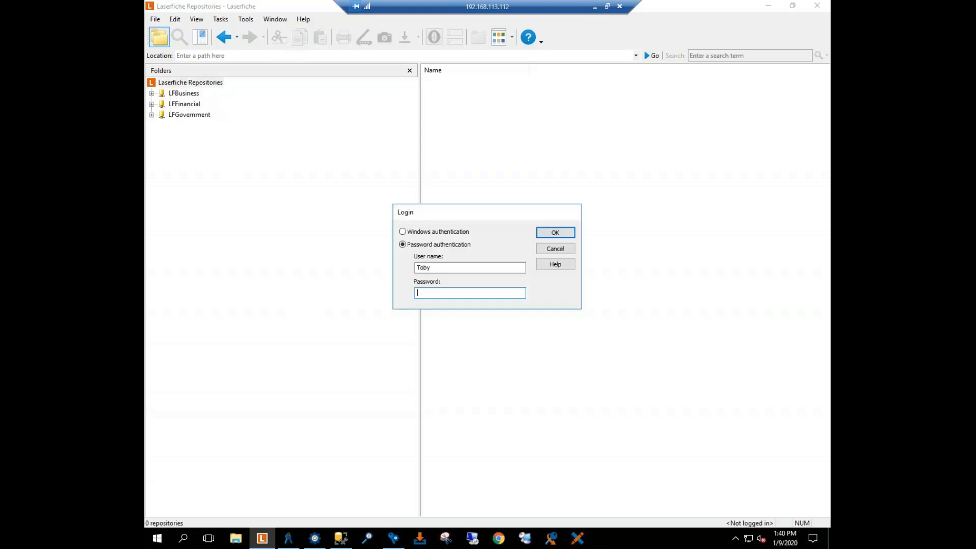
pyautogui.moveTo(454, 268); pyautogui.dragTo(418, 268)
pyautogui.write('RM')
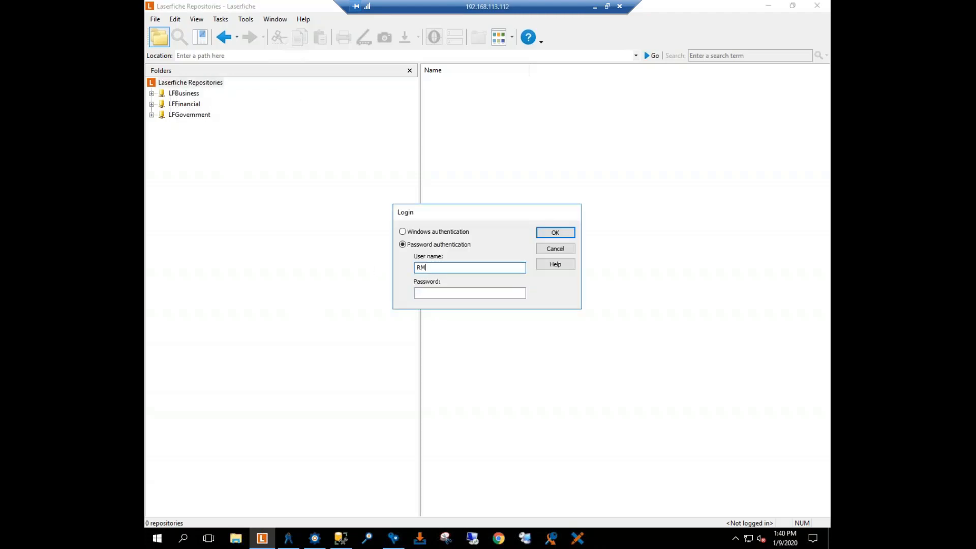
pyautogui.press('Tab')
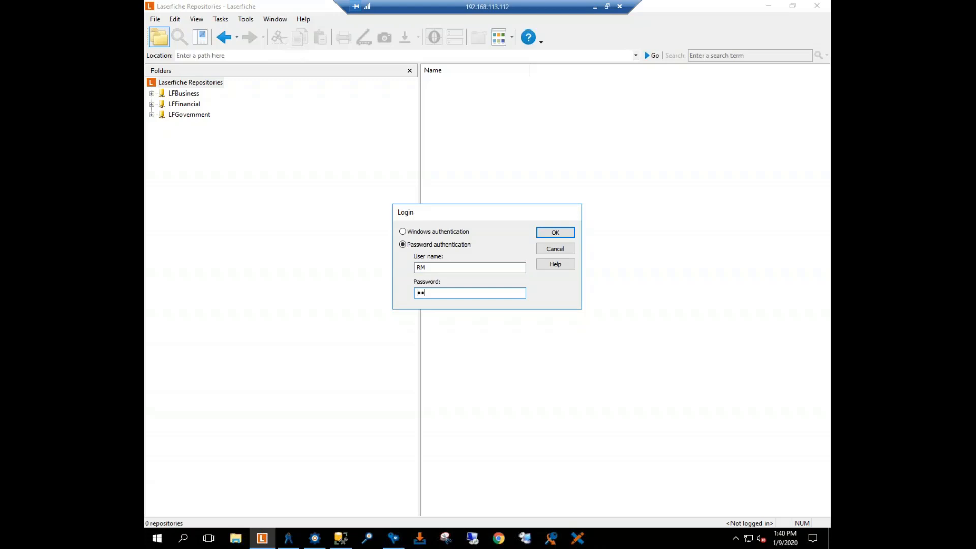
pyautogui.press('Return')
pyautogui.click(464, 285)
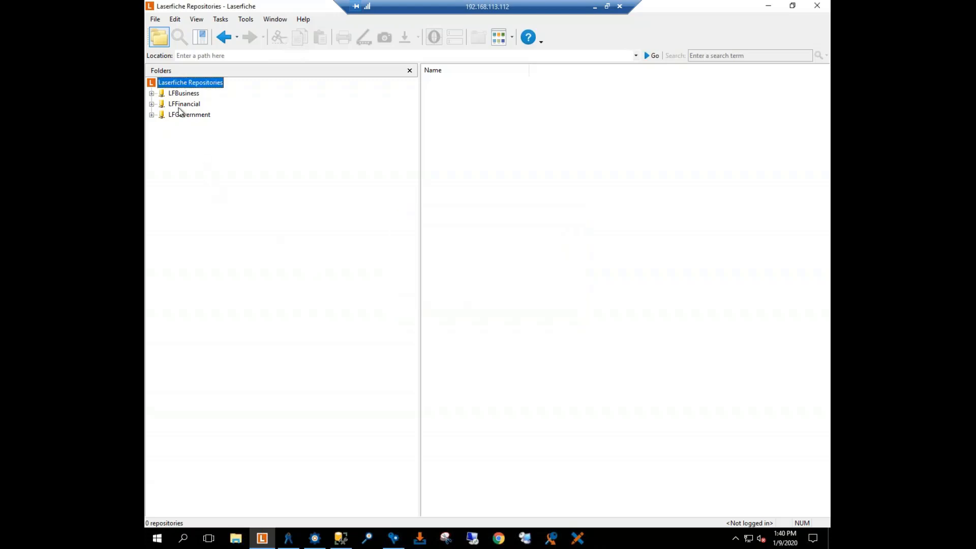
# Step: Retry the LFBusiness sign-in, entering RM as the user name again together with the account password
pyautogui.click(175, 93)
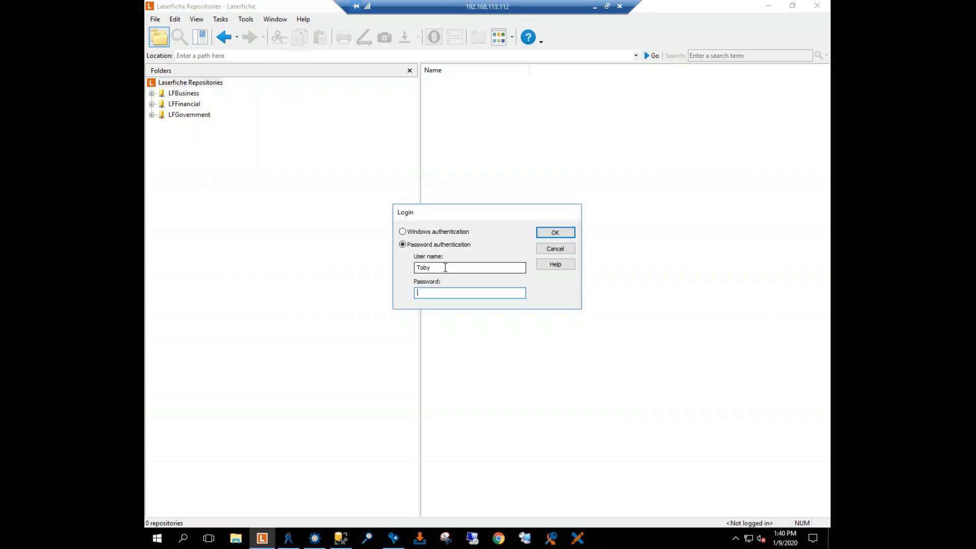
pyautogui.doubleClick(433, 268)
pyautogui.write('RM')
pyautogui.press('Tab')
pyautogui.press('Return')
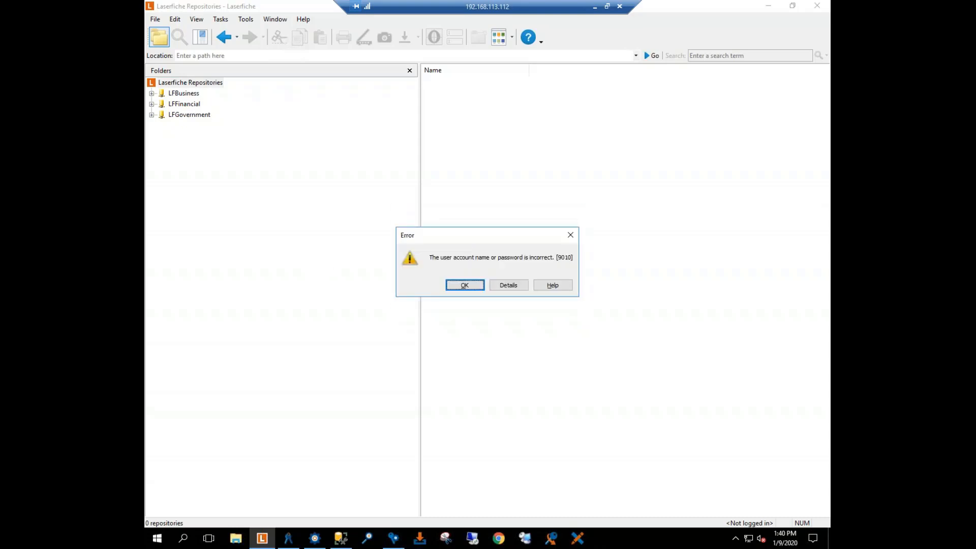
pyautogui.click(463, 284)
# Step: Sign in to LFBusiness as the records manager, entering RM as the user name together with the account password
pyautogui.doubleClick(188, 95)
pyautogui.moveTo(432, 268); pyautogui.dragTo(311, 261)
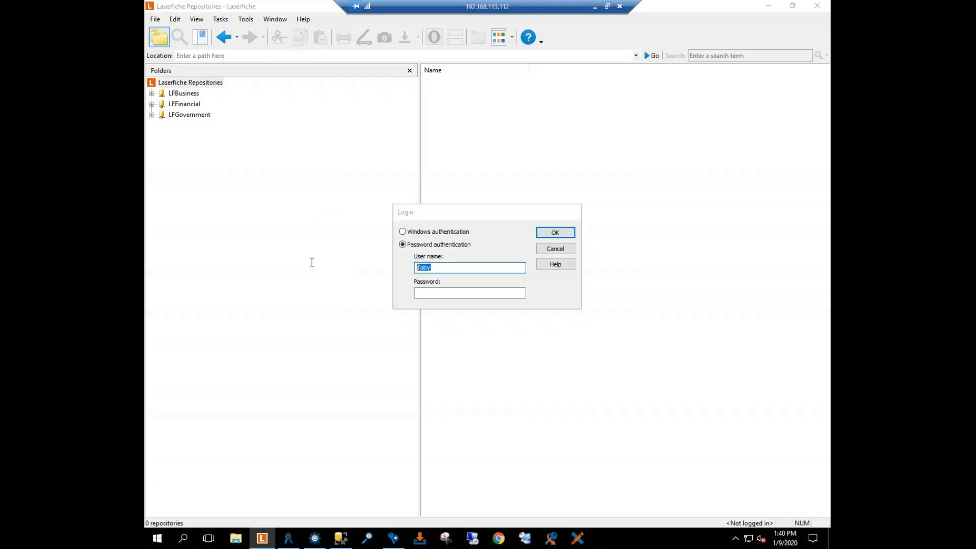
pyautogui.write('RM')
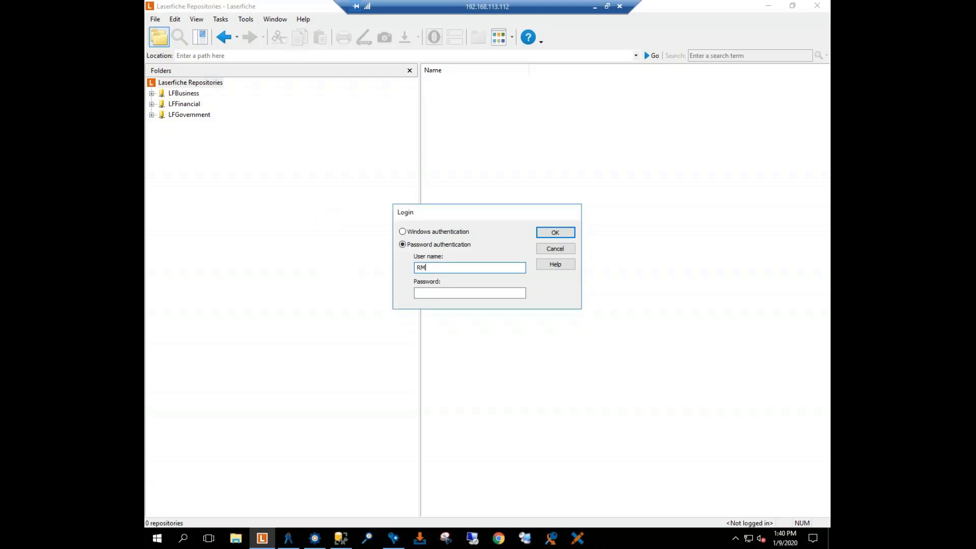
pyautogui.press('Tab')
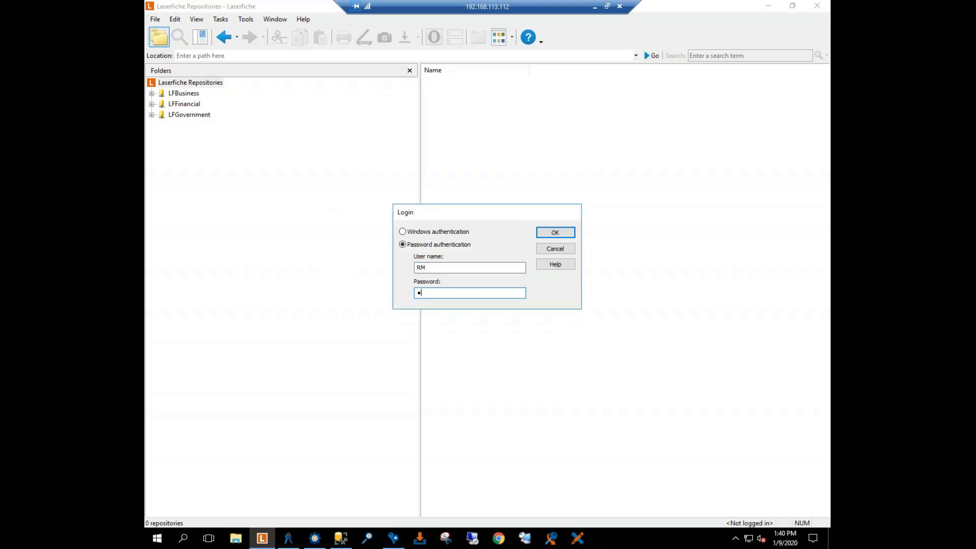
pyautogui.press('Return')
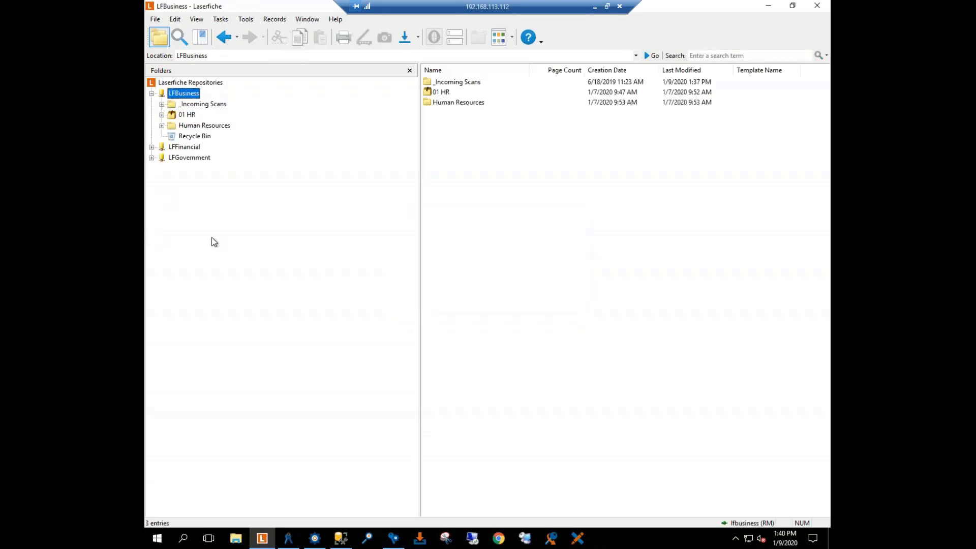
# Step: Open Test Doc from the 2020 folder under 01 HR's 01 - 01 Employment Applications record series and close it
pyautogui.click(162, 114)
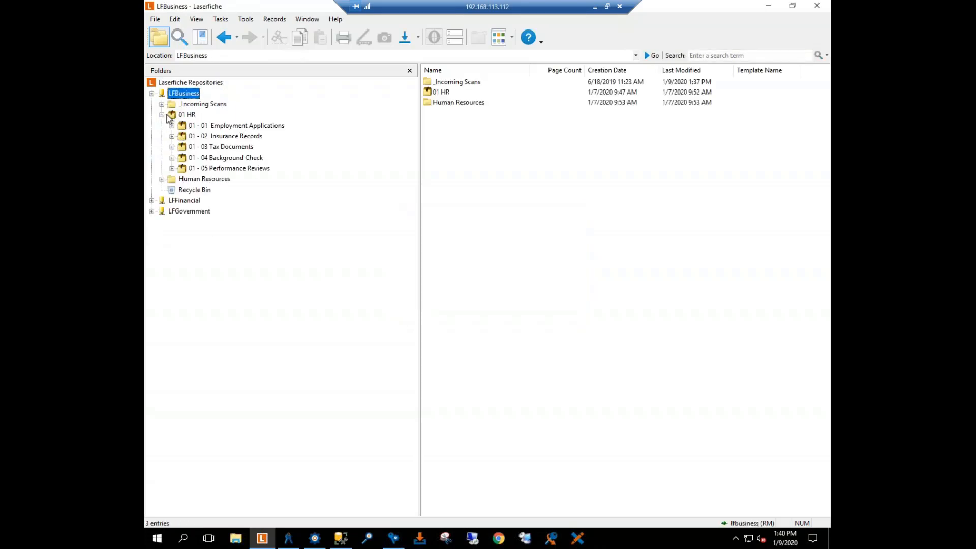
pyautogui.click(194, 126)
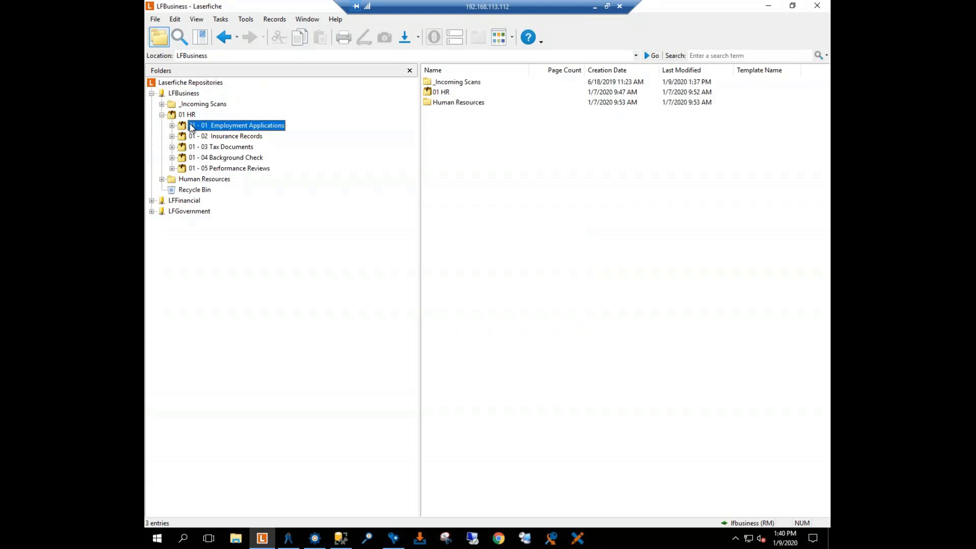
pyautogui.doubleClick(432, 85)
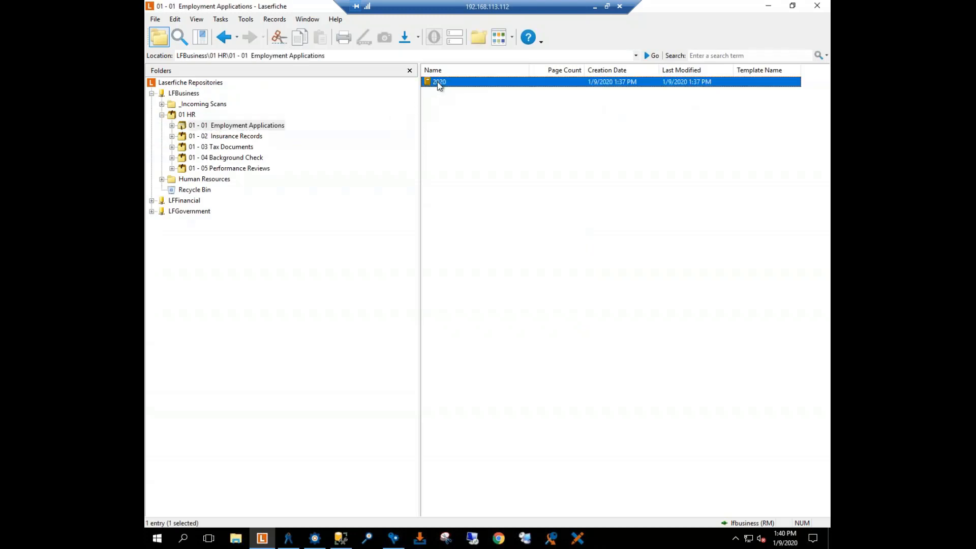
pyautogui.click(444, 85)
pyautogui.doubleClick(444, 84)
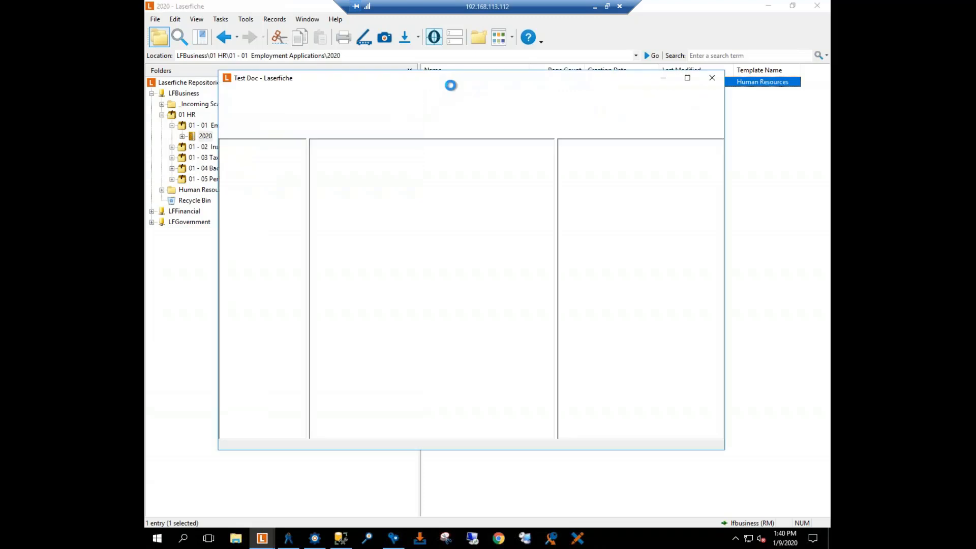
pyautogui.click(713, 80)
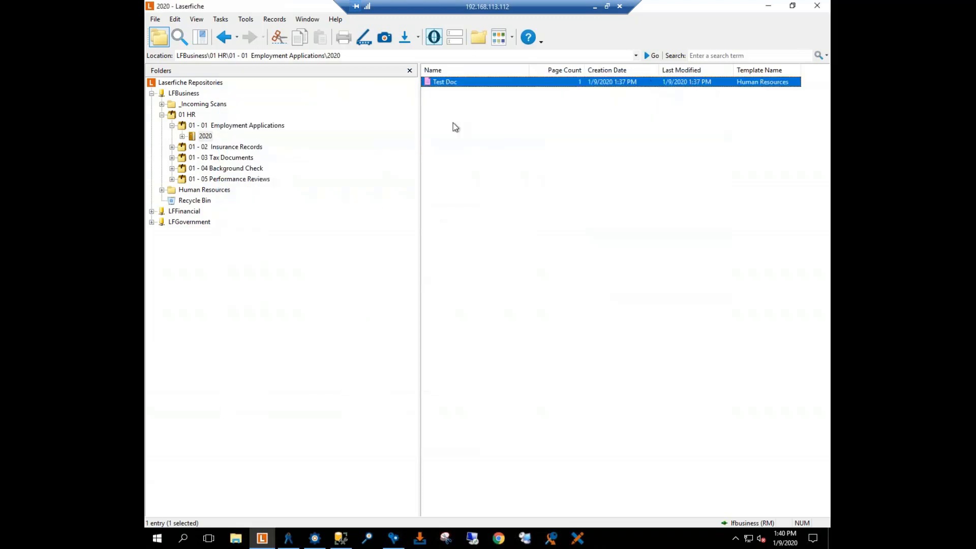
# Step: Show the Test Doc shortcut in the matching employee's folder under Human Resources, Employee Files
pyautogui.click(162, 190)
pyautogui.click(198, 191)
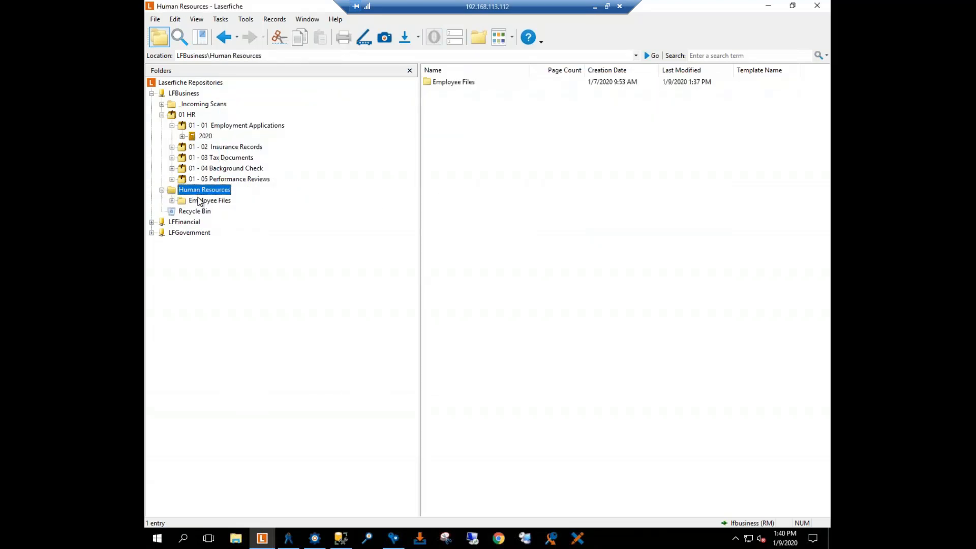
pyautogui.click(201, 201)
pyautogui.doubleClick(459, 113)
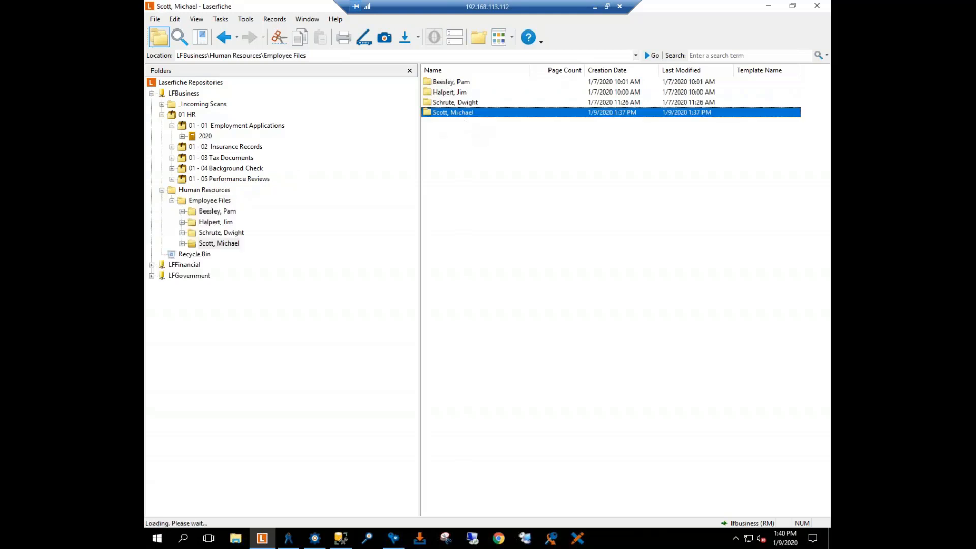
# Step: Collapse the Human Resources, 01 - 01 Employment Applications and 01 HR folders and return to Workflow Designer
pyautogui.click(162, 190)
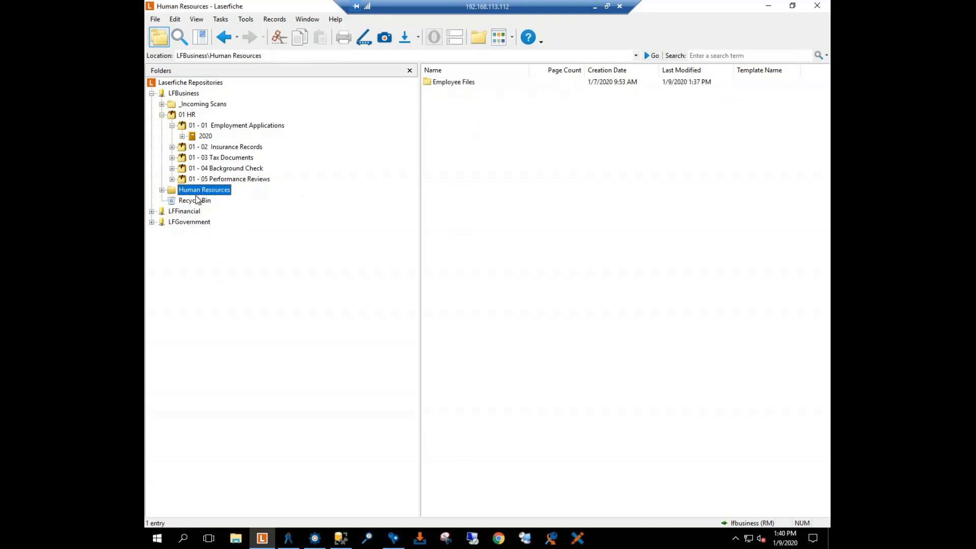
pyautogui.click(172, 126)
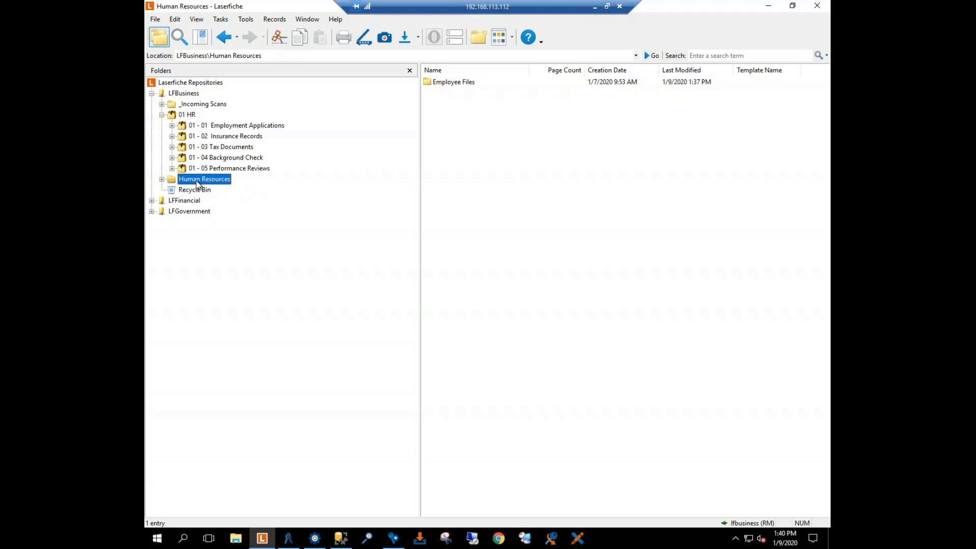
pyautogui.click(161, 115)
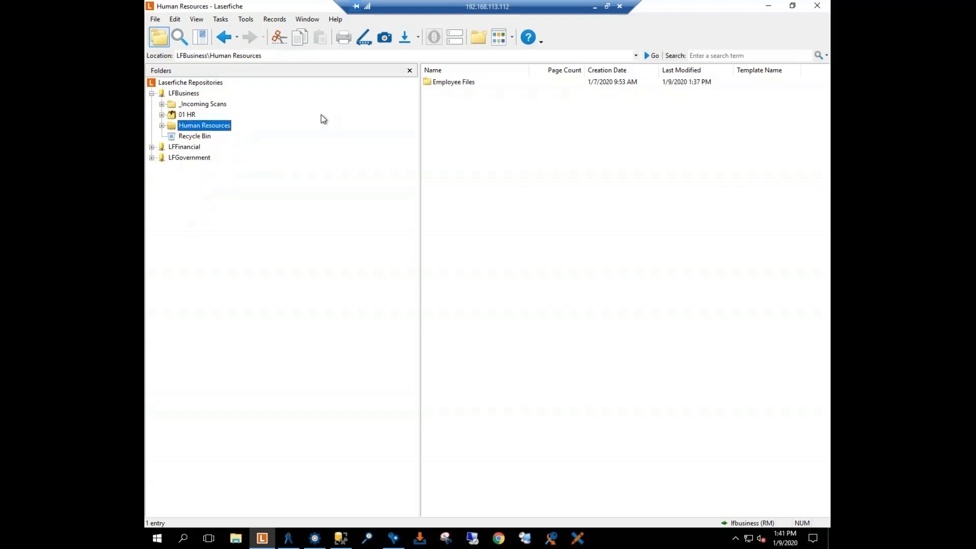
pyautogui.click(766, 6)
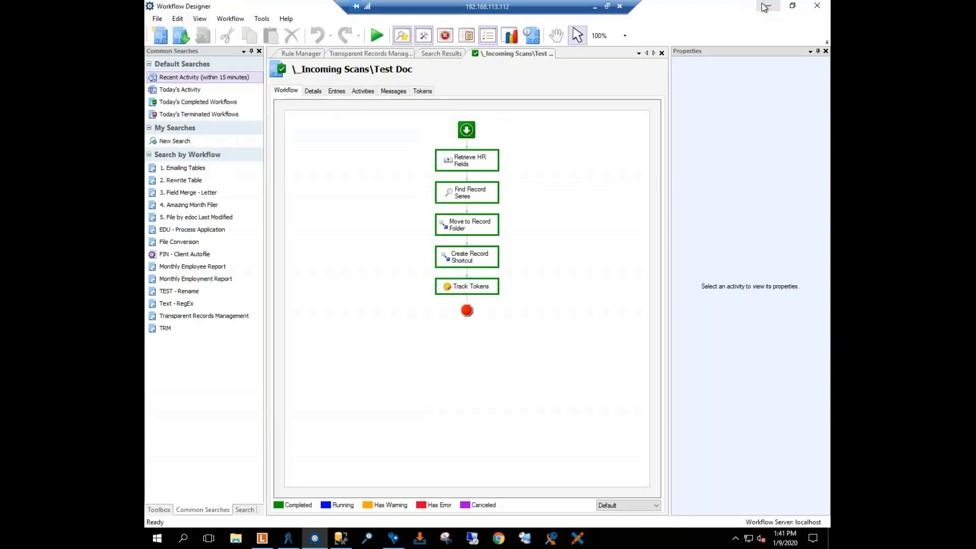